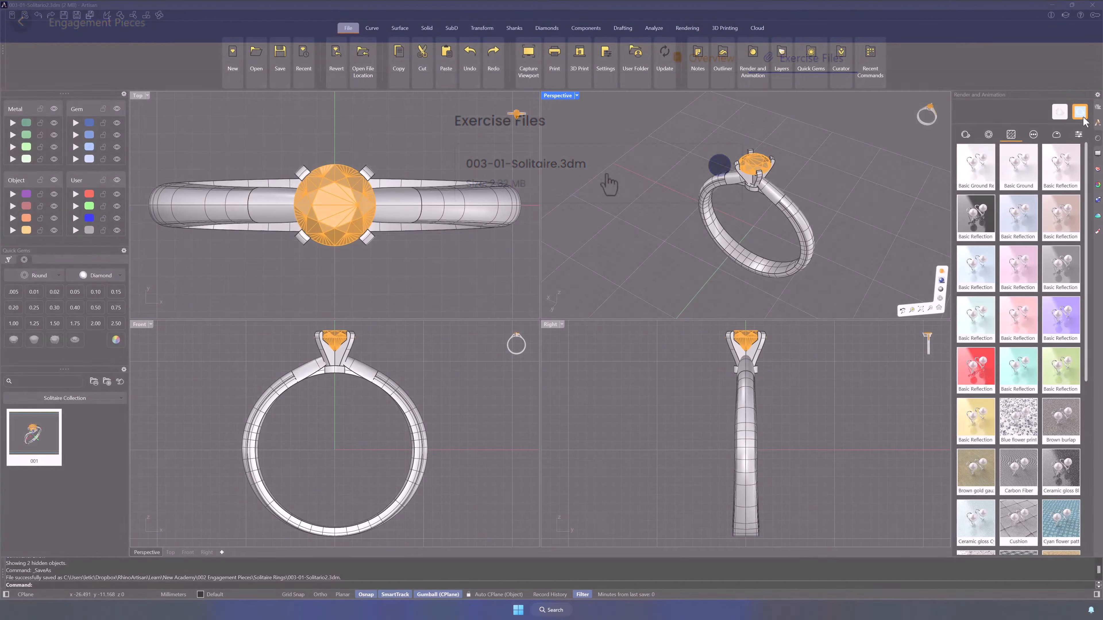
Save the complete solitaire ring to the Solitaire Collection under the name 002.
left_click_drag(660, 136, 876, 311)
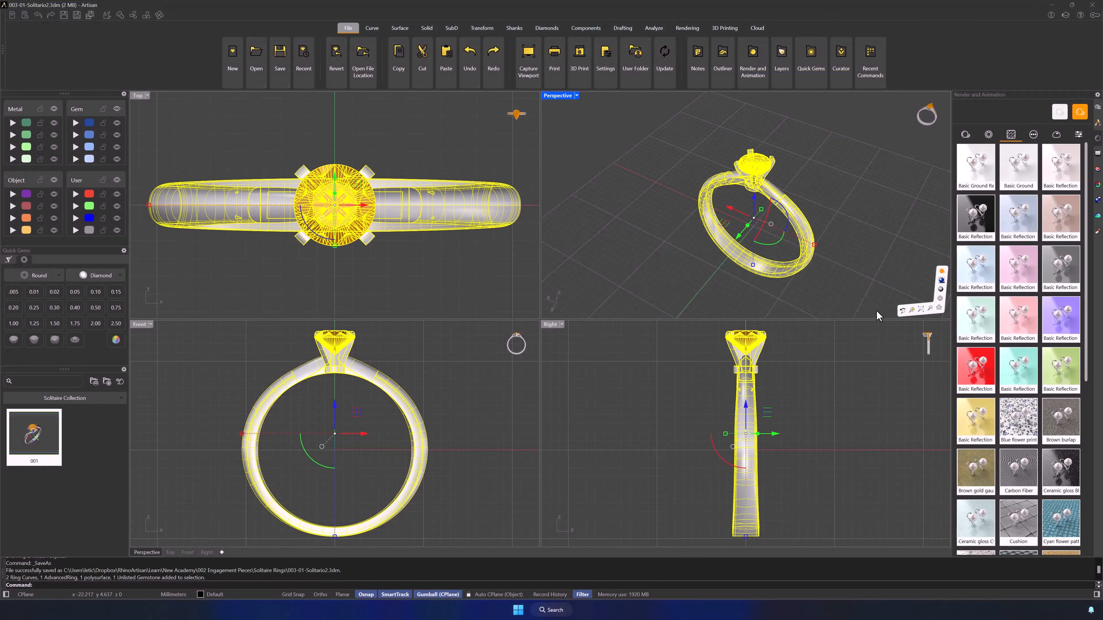
left_click(108, 382)
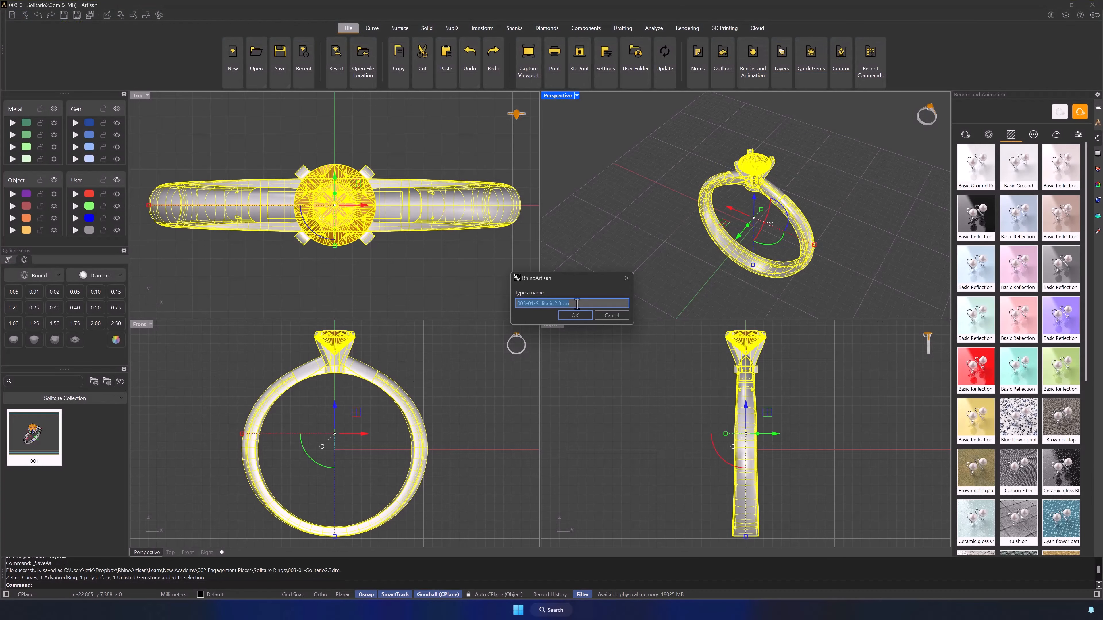
left_click(574, 315)
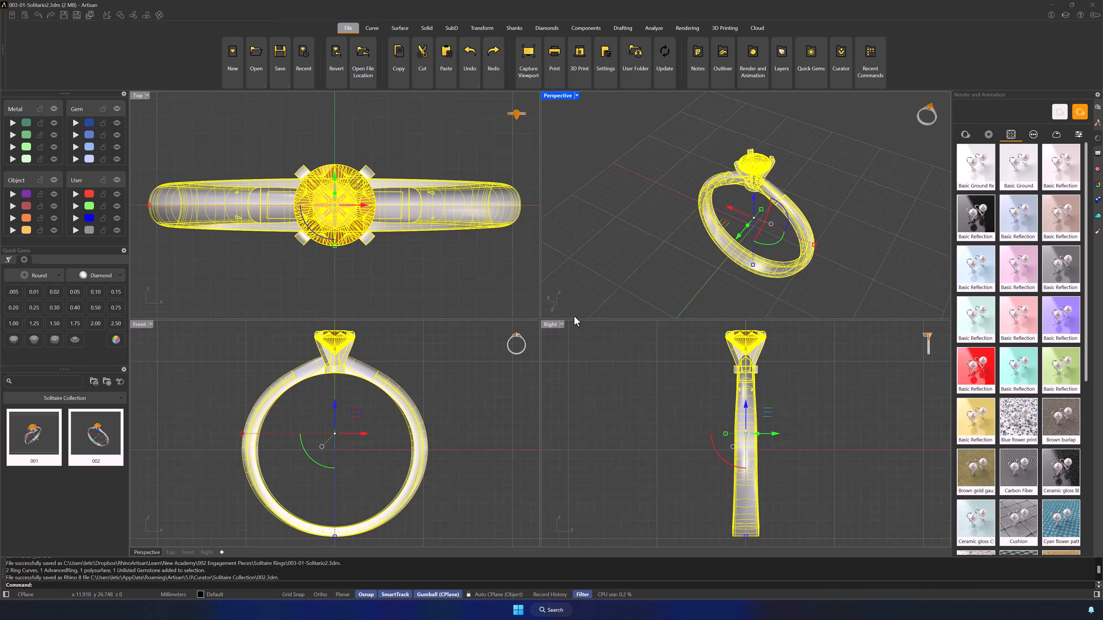
Delete all parts of the existing solitaire ring from the model.
left_click(609, 260)
left_click_drag(673, 118, 849, 291)
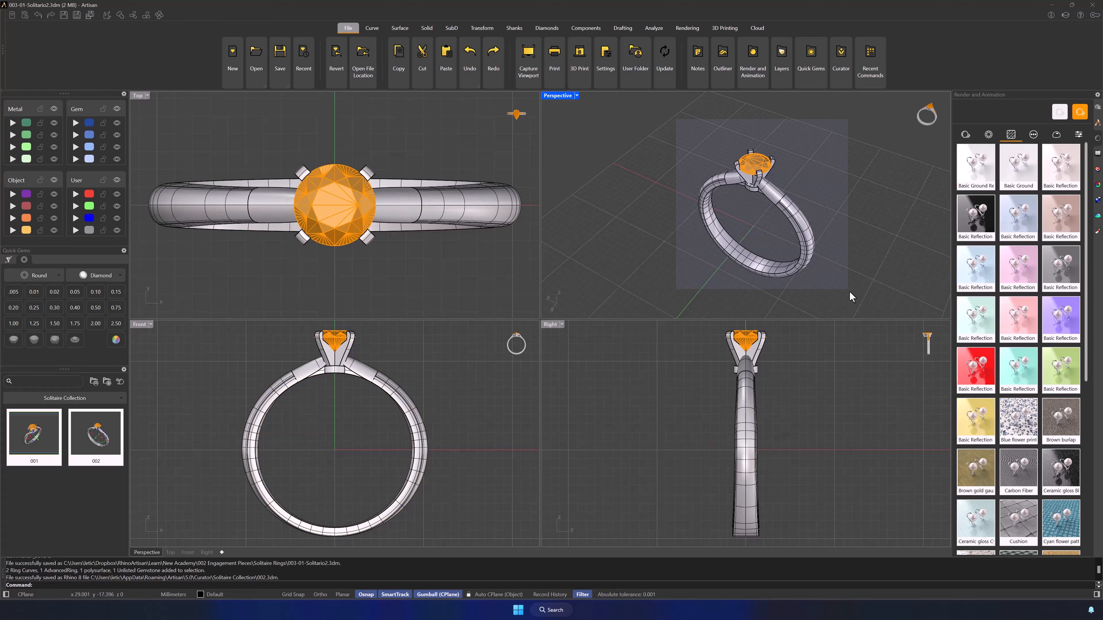
key("Delete")
Create a ring curve with European finger size 54.
left_click(510, 29)
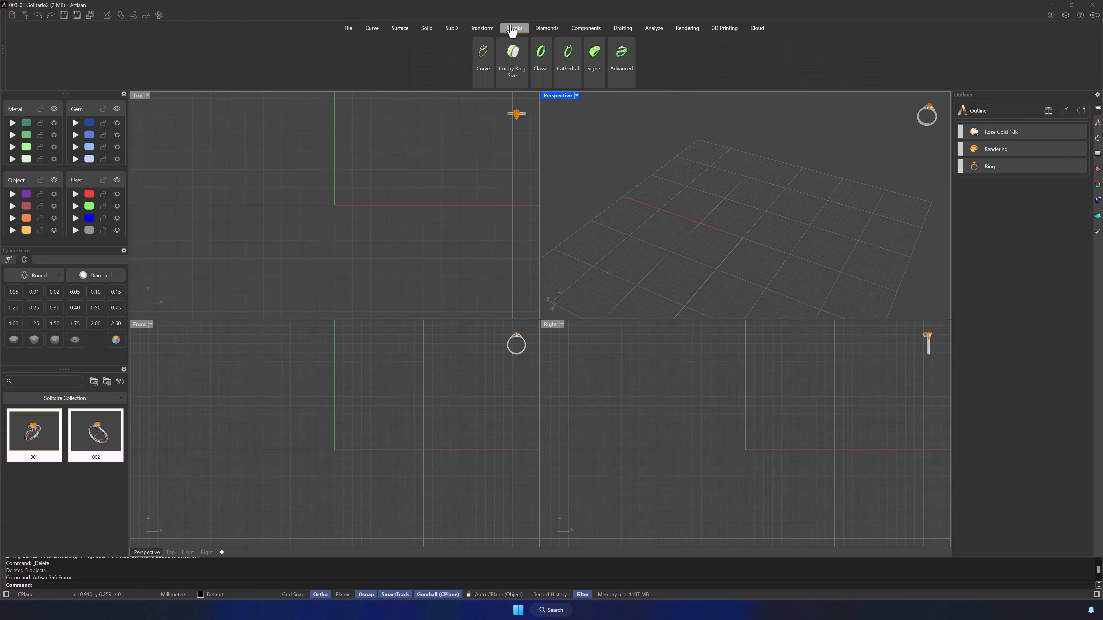
left_click(490, 61)
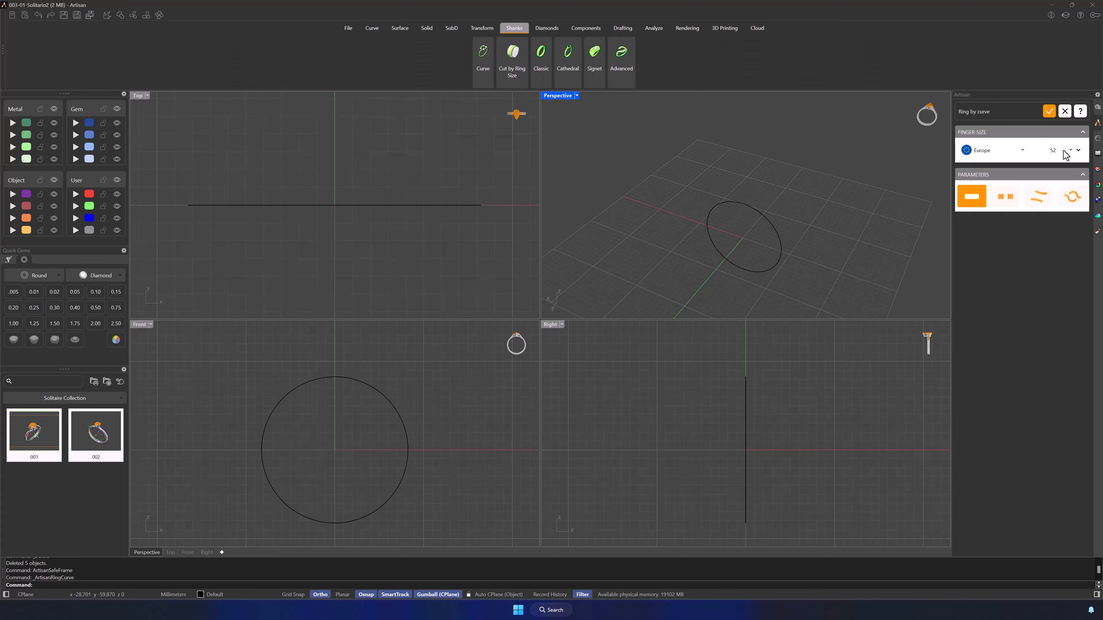
left_click(1070, 150)
left_click(1064, 176)
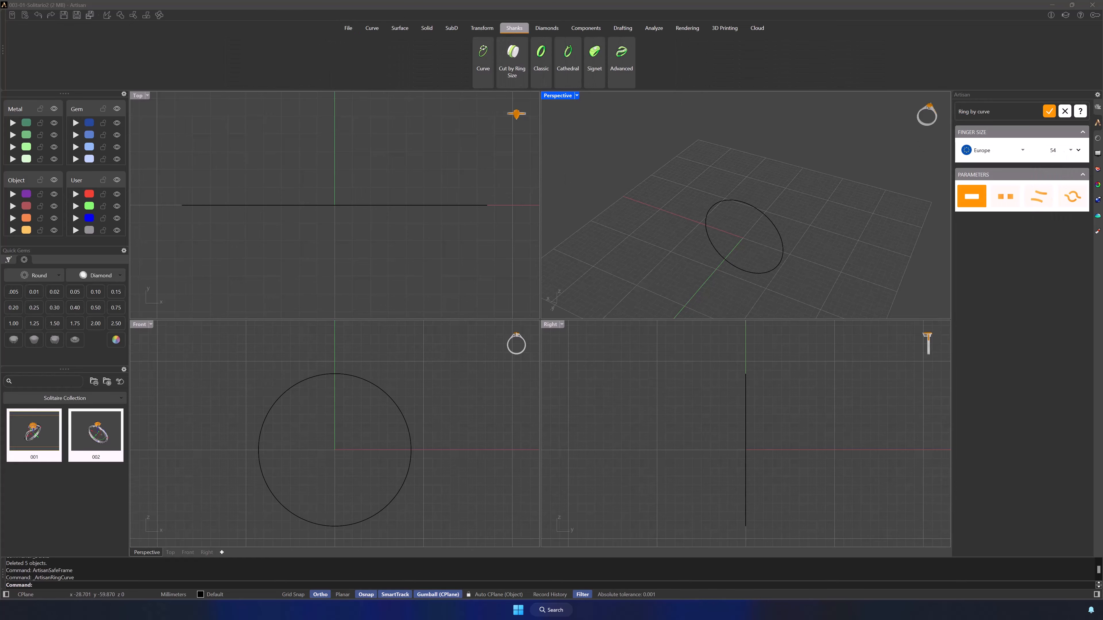
right_click_drag(767, 218, 888, 206)
left_click(1049, 111)
Create a round 0.35 ct diamond at the origin with Gem Studio, vertically aligned to its culet.
left_click(547, 28)
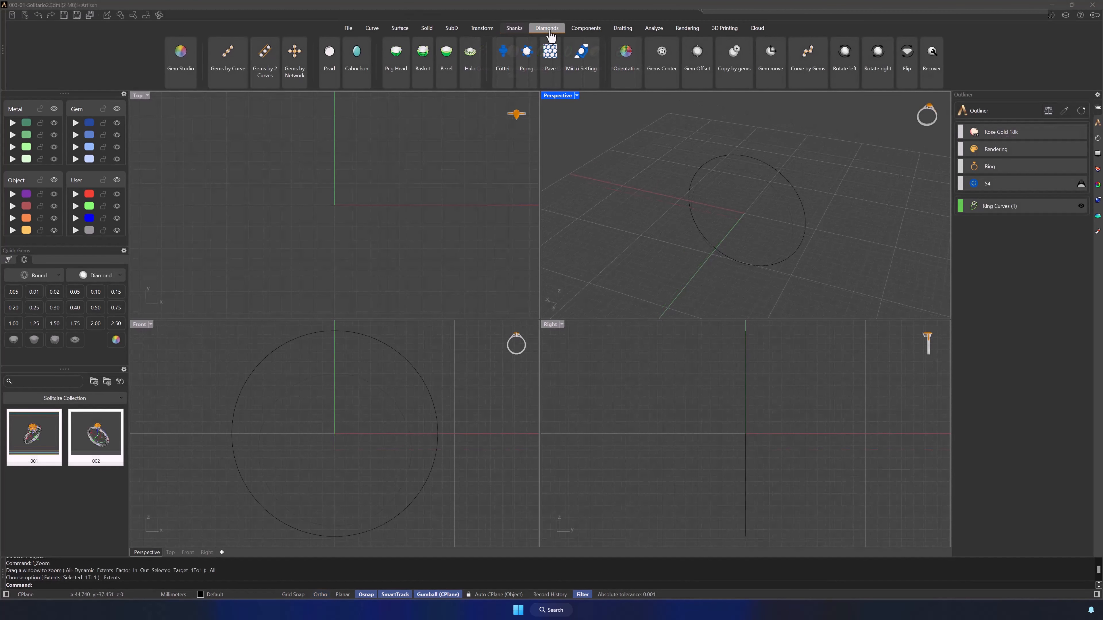
left_click(183, 55)
left_click(1011, 271)
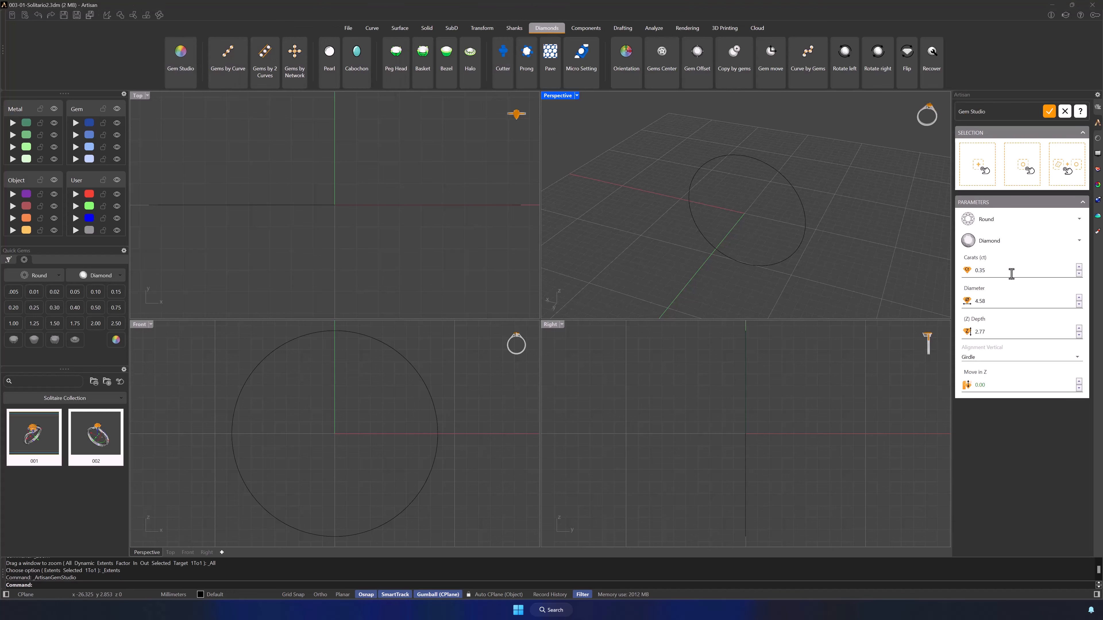
left_click(1051, 357)
left_click(979, 384)
left_click(980, 165)
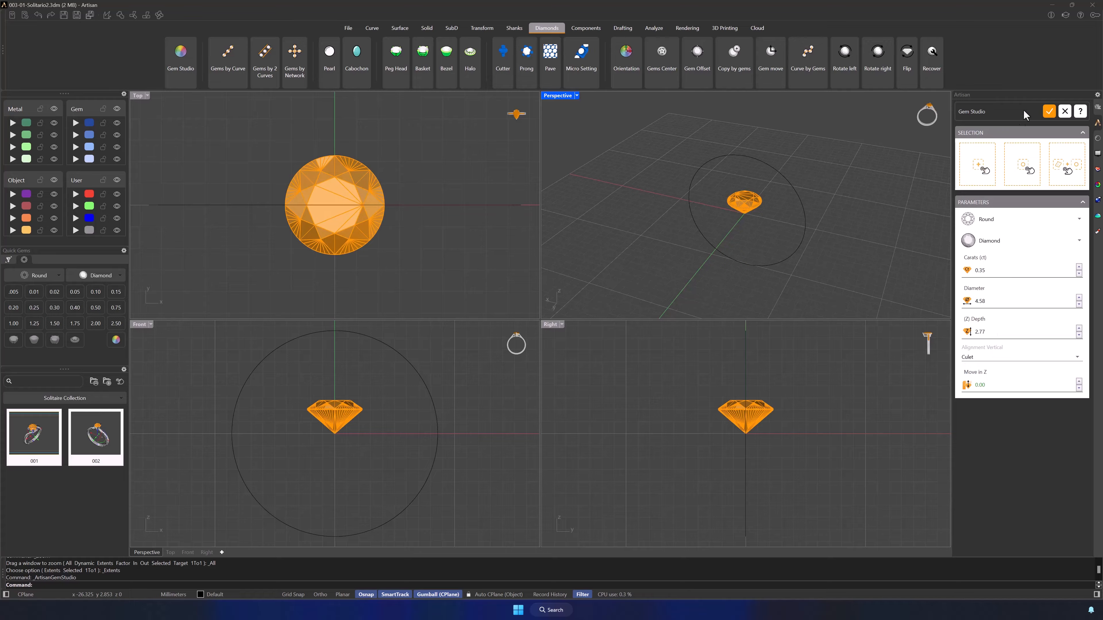
left_click(1049, 111)
Move the diamond from its culet to the top of the ring curve in the Front view.
right_click_drag(338, 386, 351, 461)
left_click(341, 473)
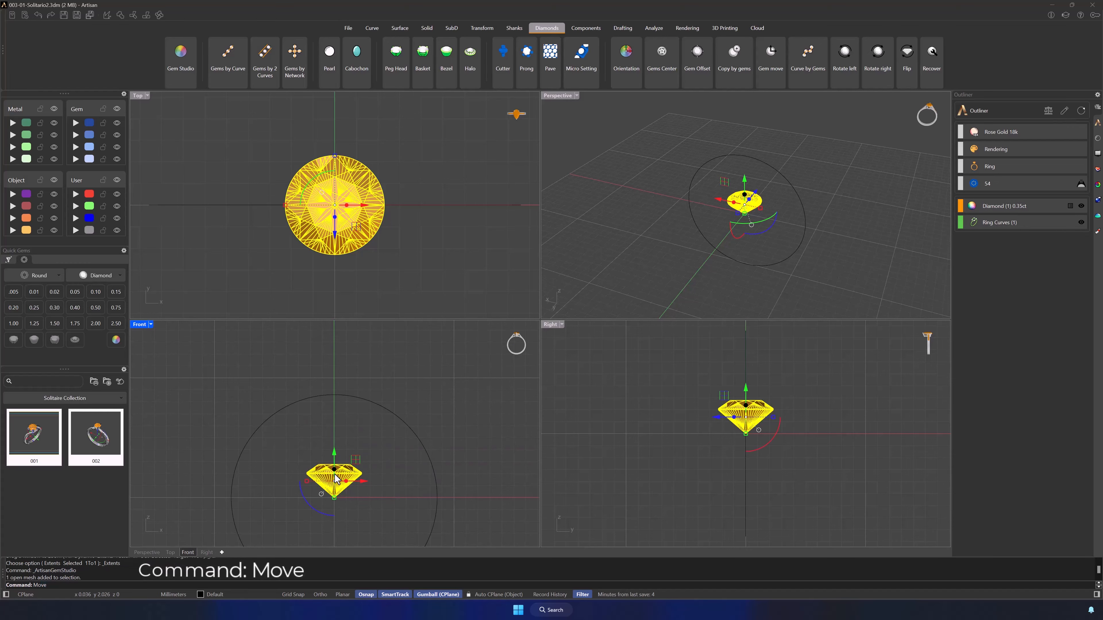
key("Return")
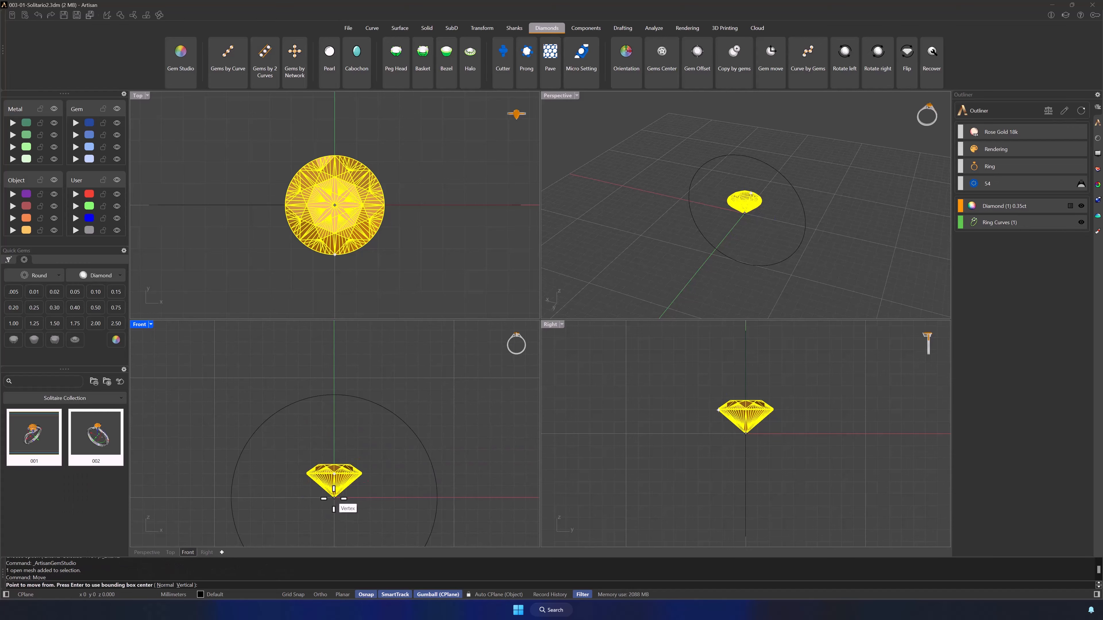
left_click(333, 495)
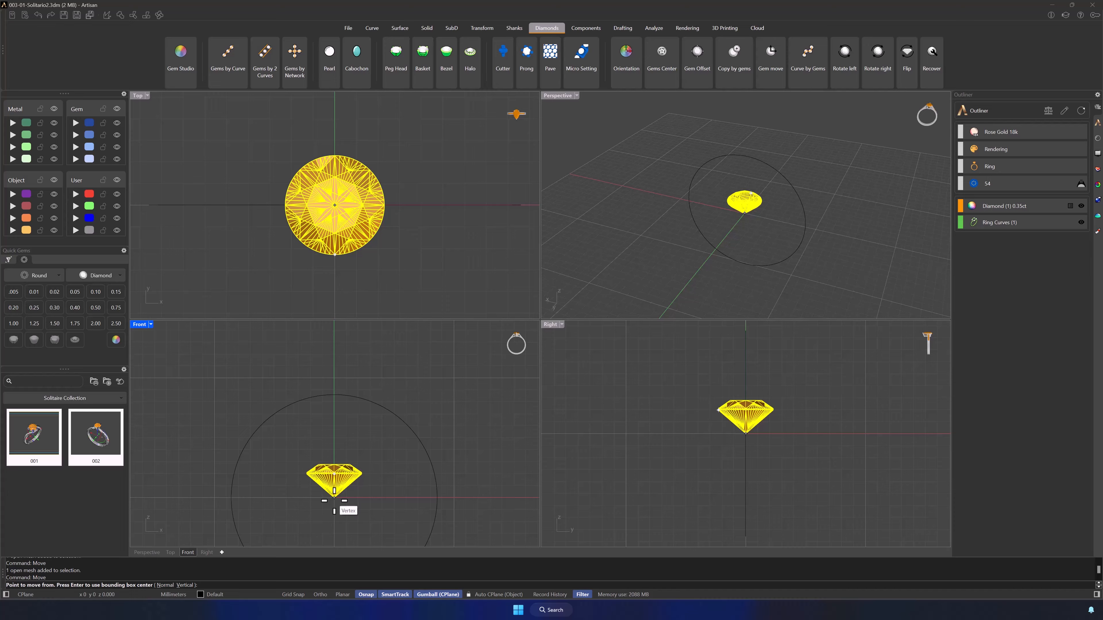
left_click(343, 398)
key("Escape")
Raise the diamond vertically above the ring curve by a numeric gumball offset.
left_click(347, 375)
left_click(329, 349)
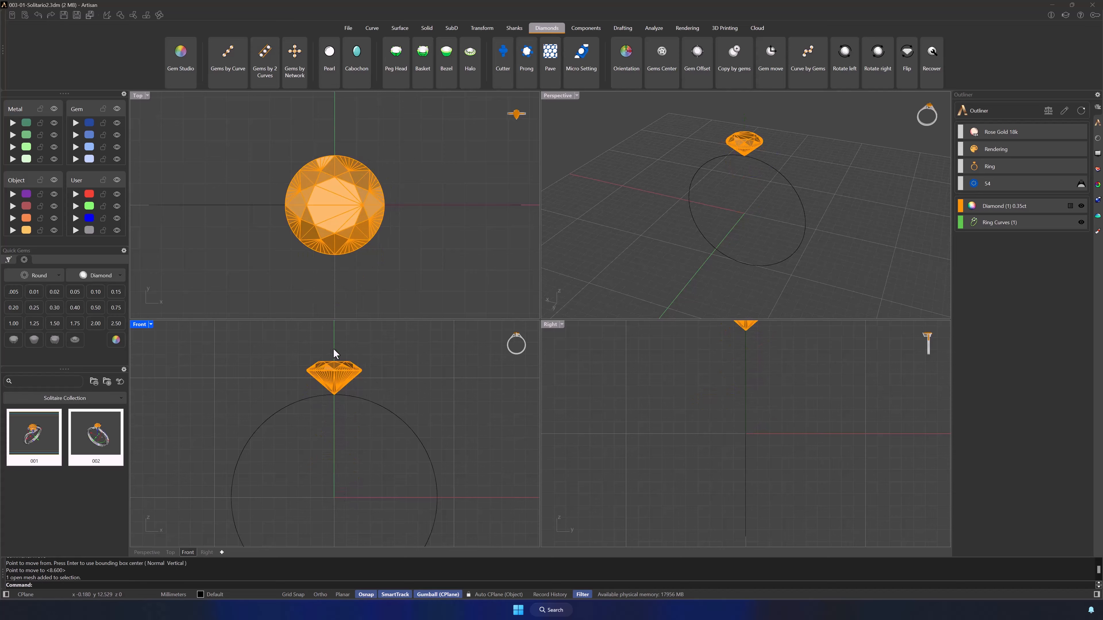
left_click(334, 364)
left_click(334, 351)
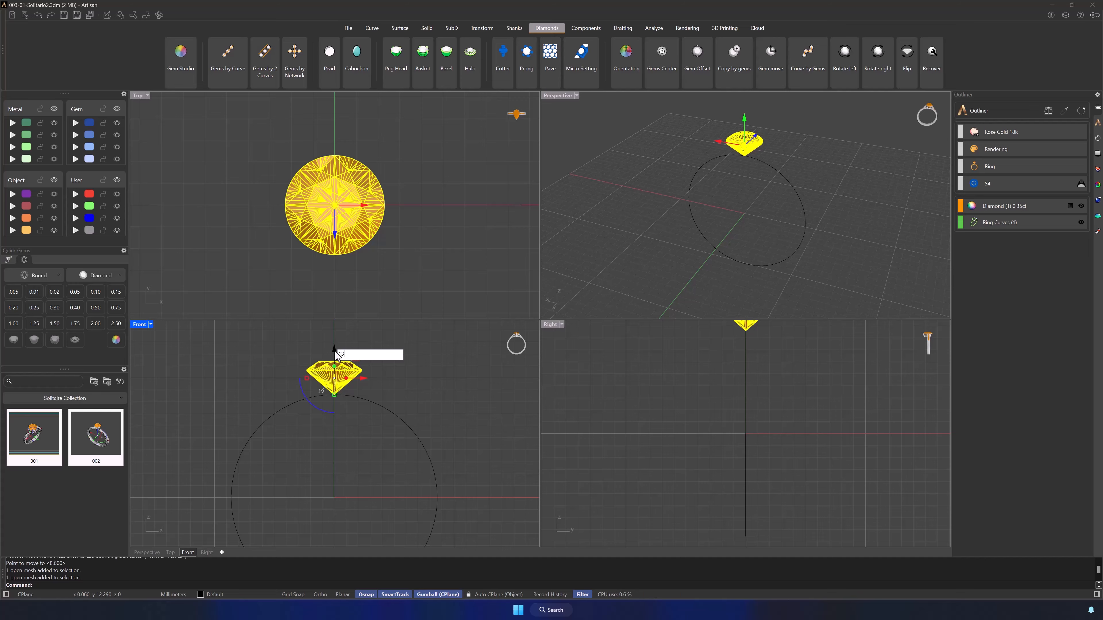
key("Return")
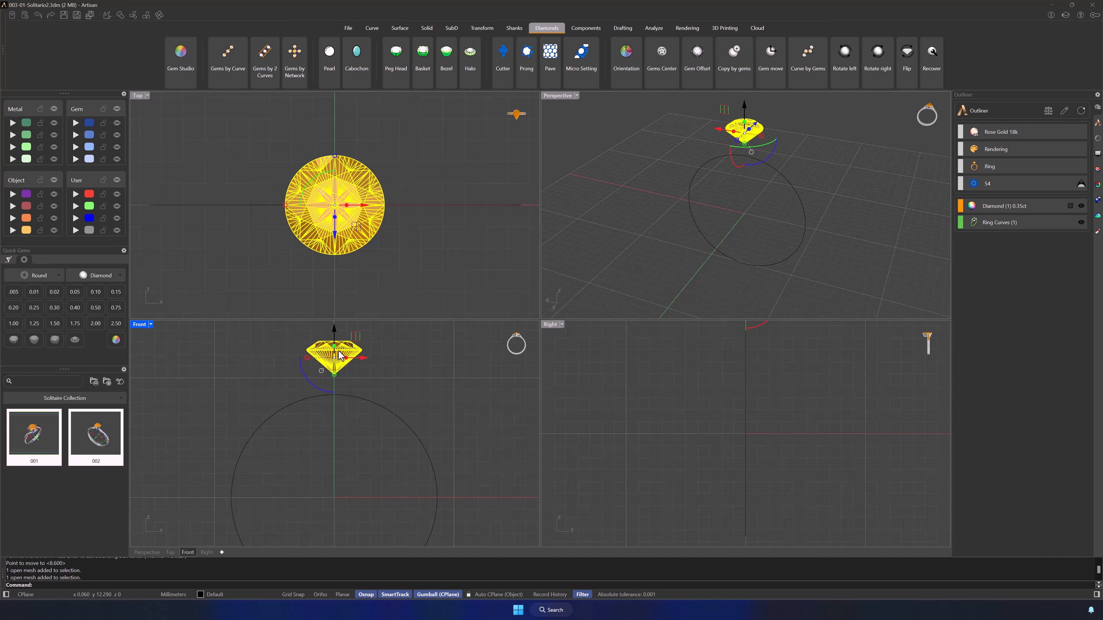
Add a Basket setting to the diamond using the BA010 style and inspect it from the side and in perspective.
left_click(428, 62)
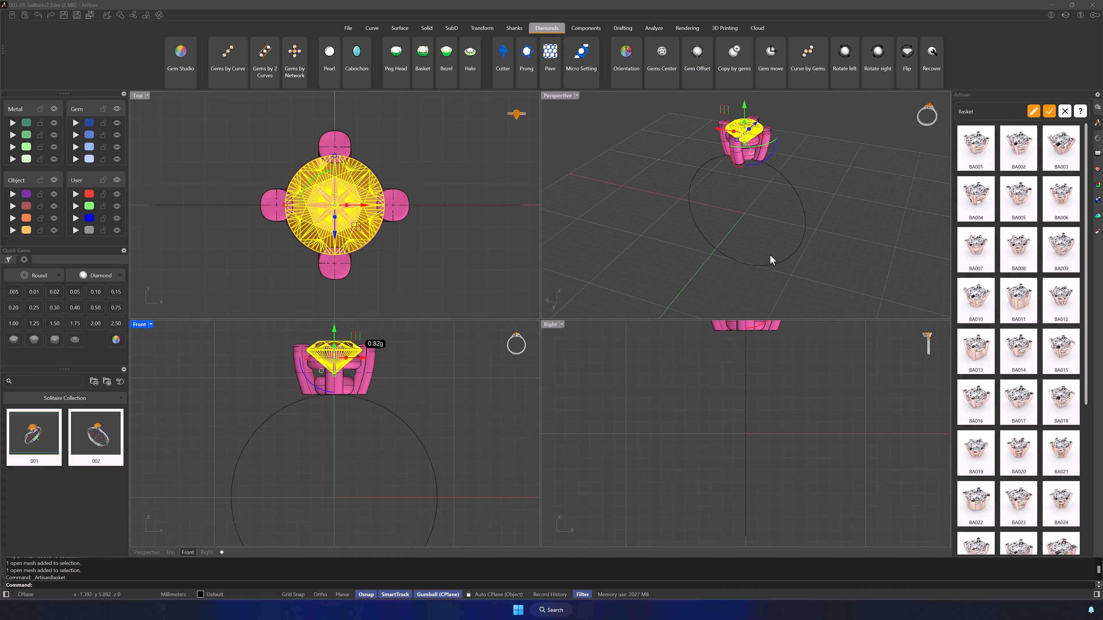
left_click(985, 308)
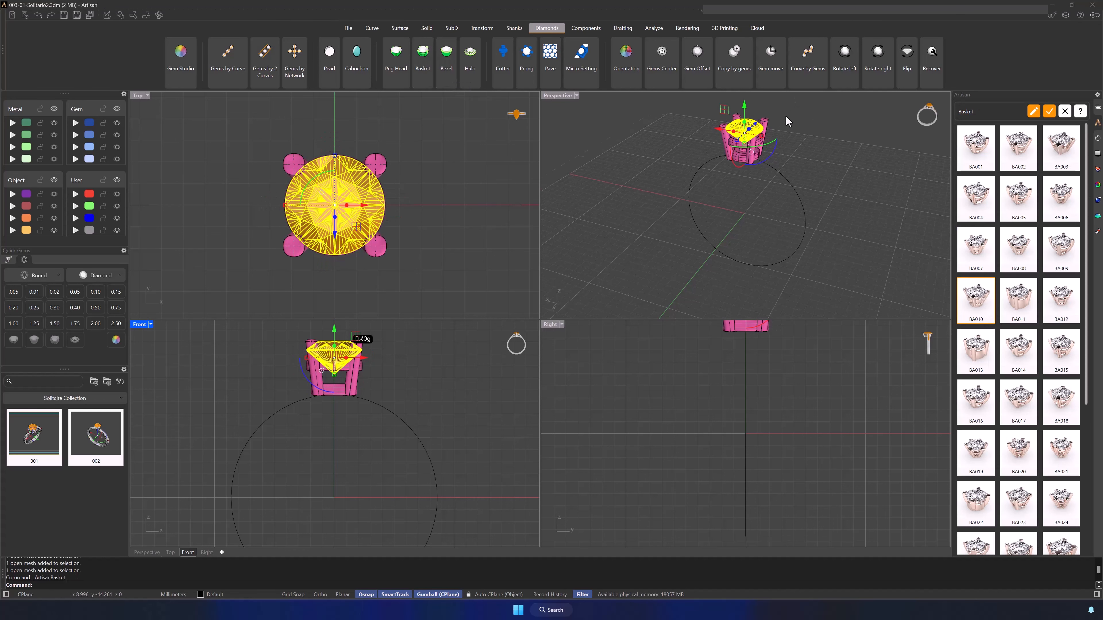
scroll(785, 115, "up", 4)
left_click(818, 164)
right_click_drag(779, 174, 825, 210, "shift")
scroll(812, 221, "up", 3)
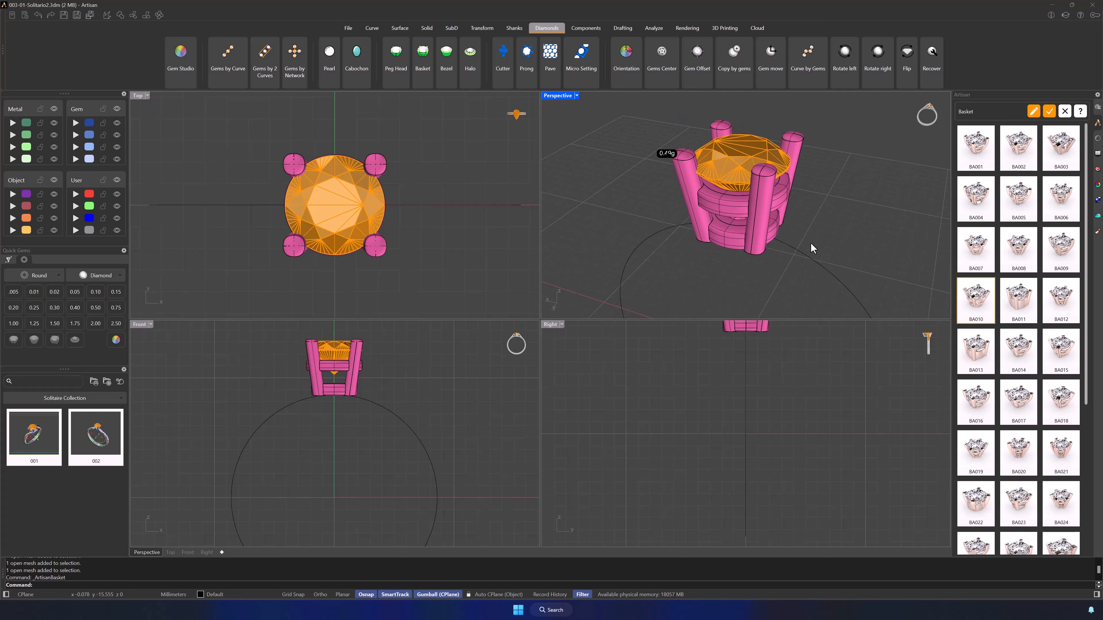
left_click(561, 324)
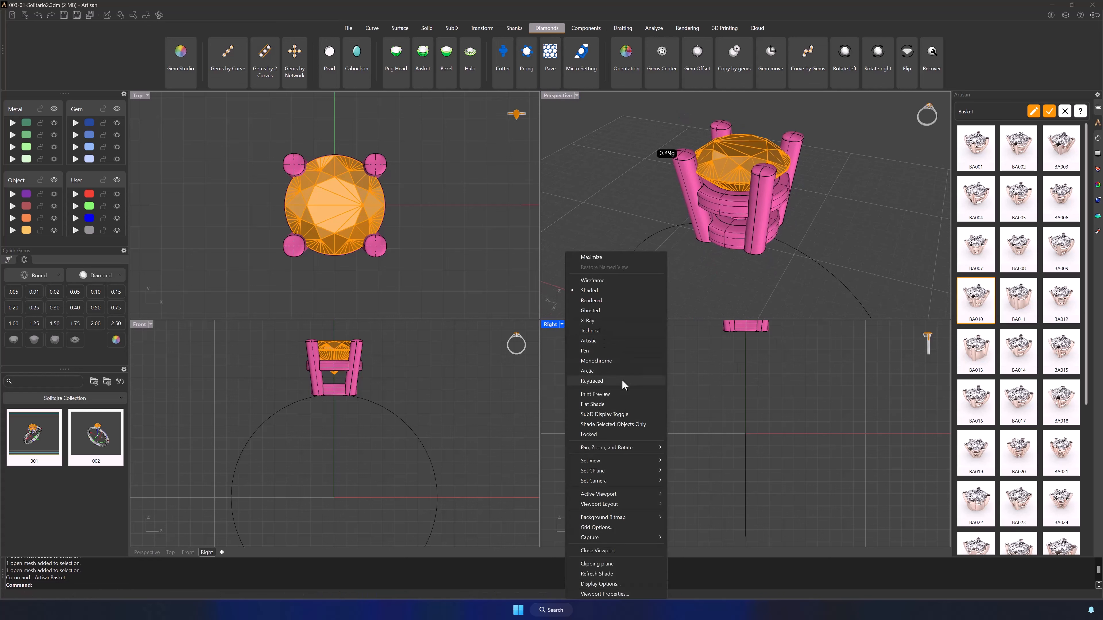
mouse_move(624, 447)
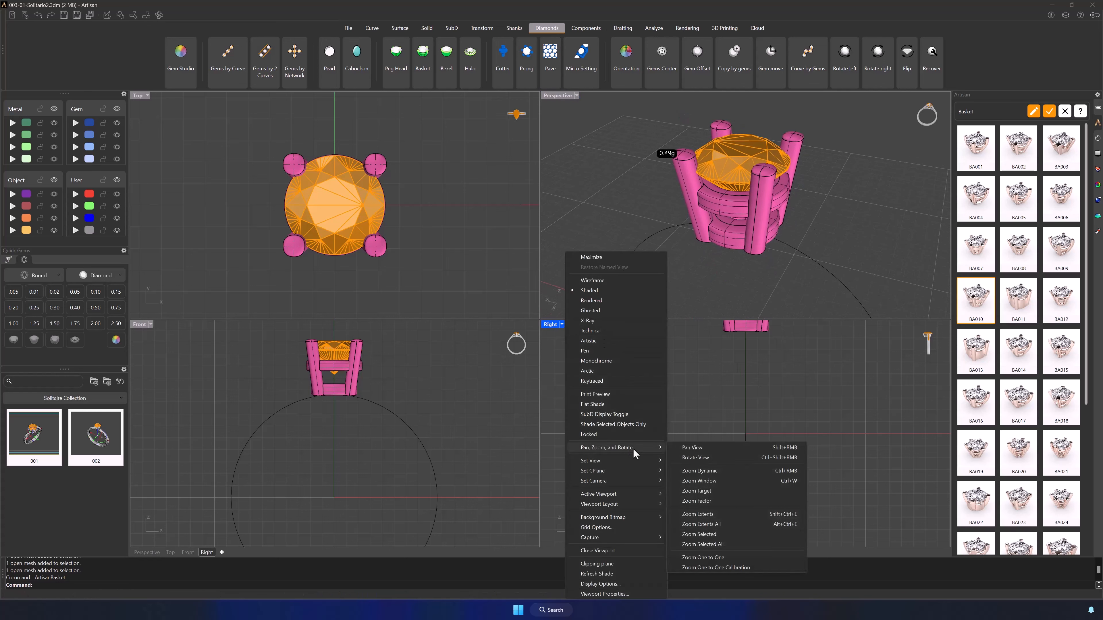
left_click(734, 524)
scroll(803, 457, "up", 5)
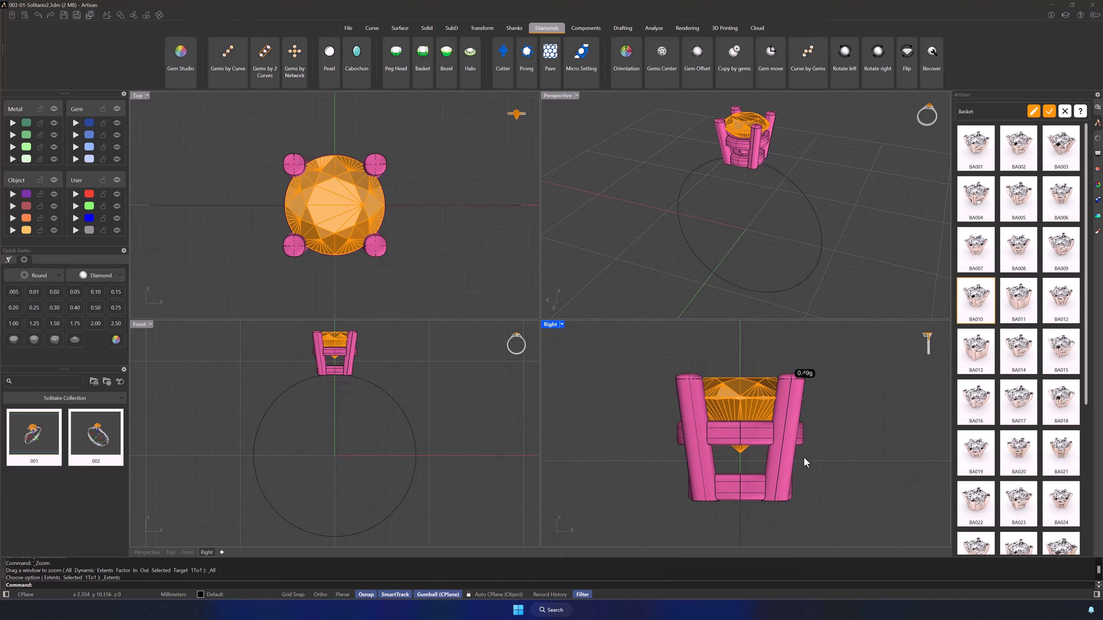
left_click(783, 188)
right_click_drag(782, 188, 809, 269, "shift")
scroll(779, 240, "up", 5)
Give the basket prongs a Circle profile with diameter 1.10, height 3.50, over girdle 0.20 and bottom diameter 0.90.
left_click(1033, 112)
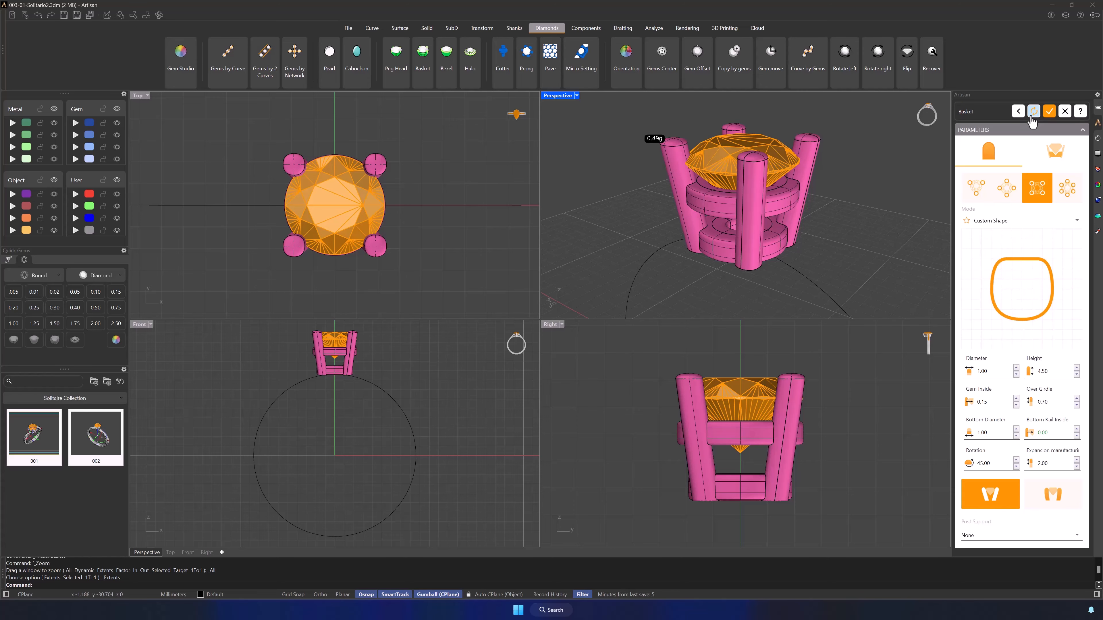
left_click(1049, 219)
left_click(1042, 233)
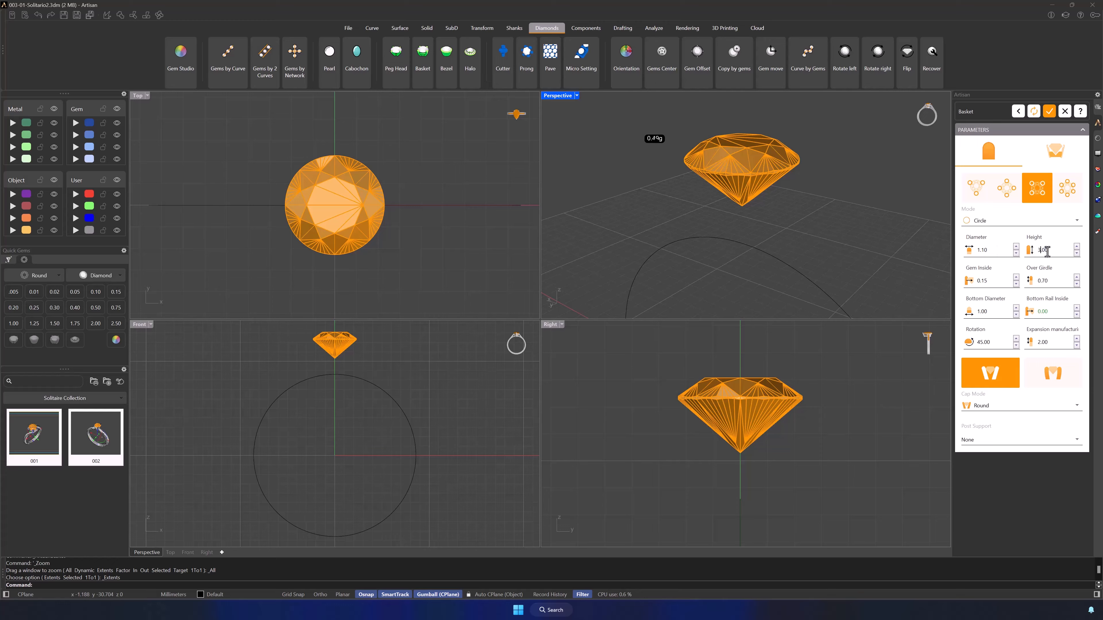
type(".5")
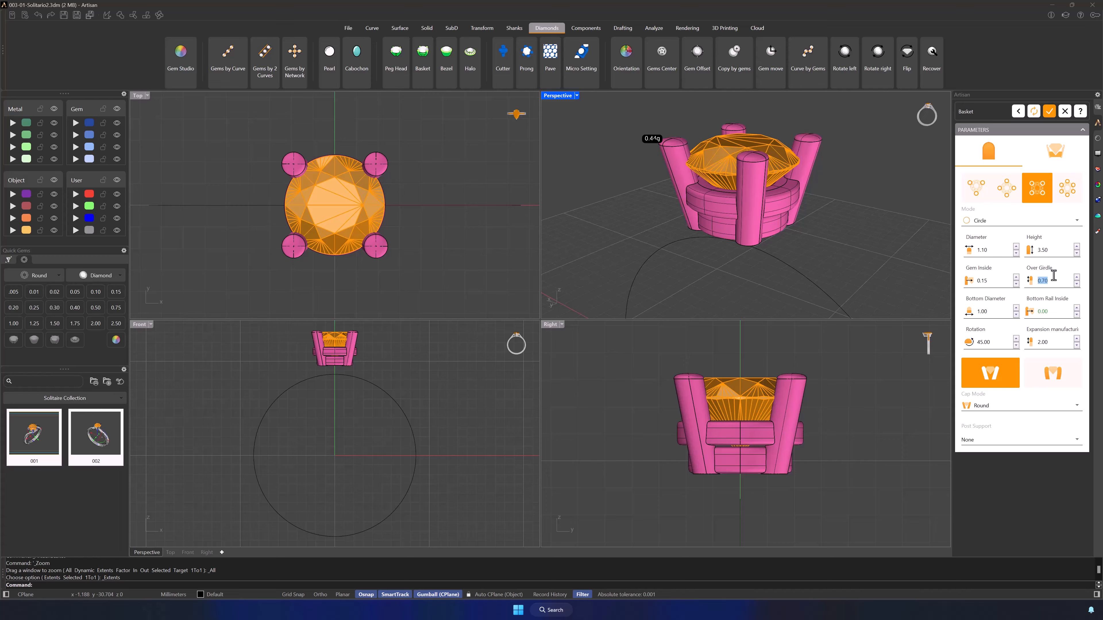
type("0.2")
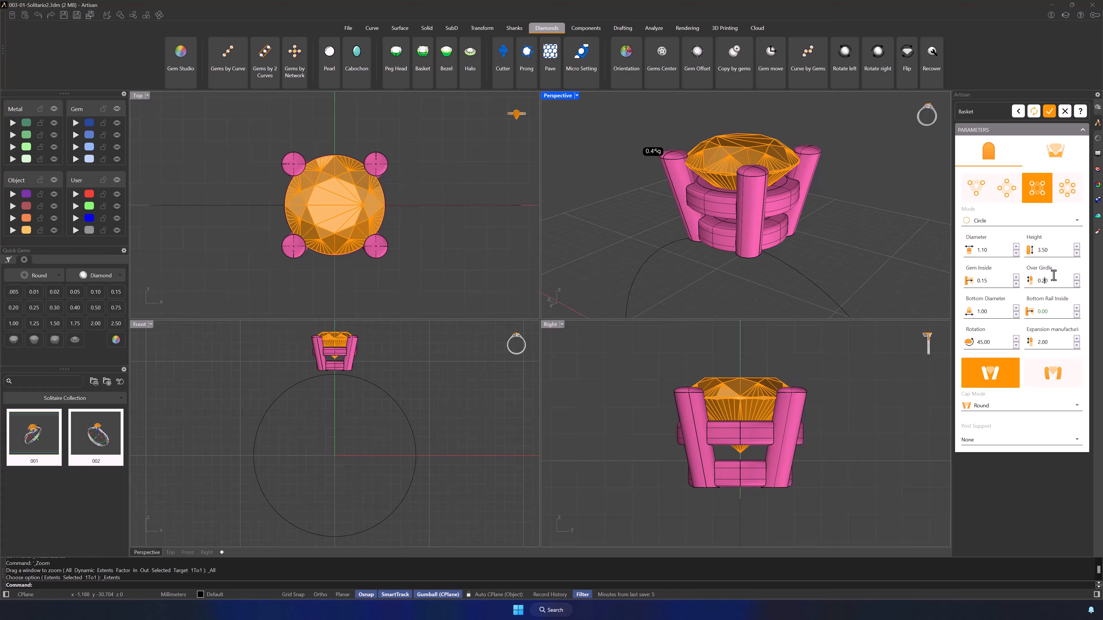
type("0.9")
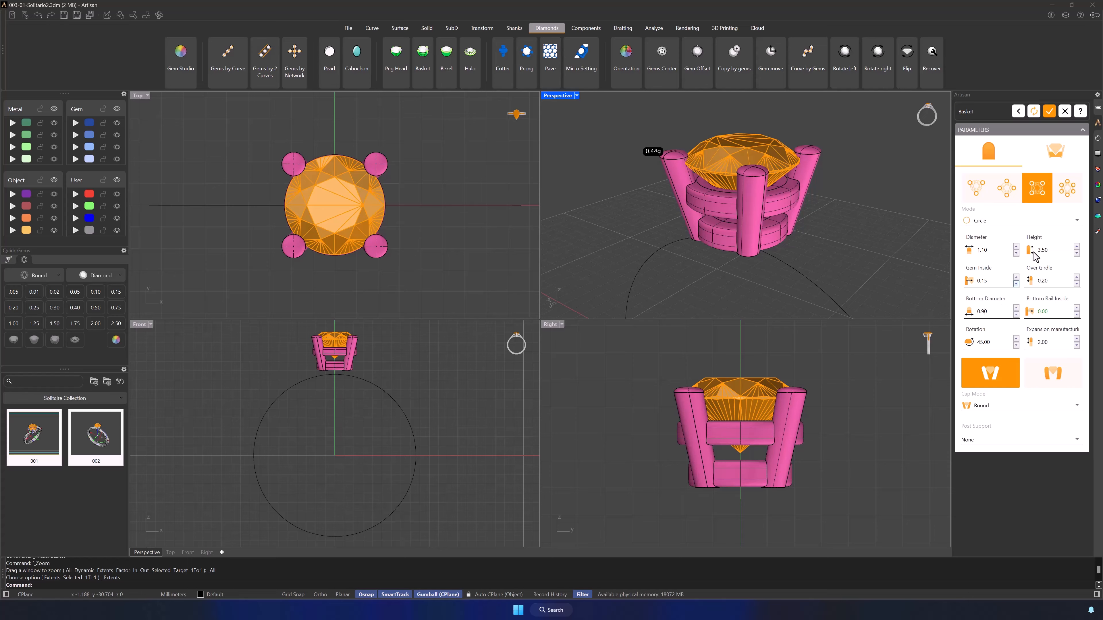
Set the width of the basket's upper and lower rails to 0.90 and create the basket.
left_click(1058, 151)
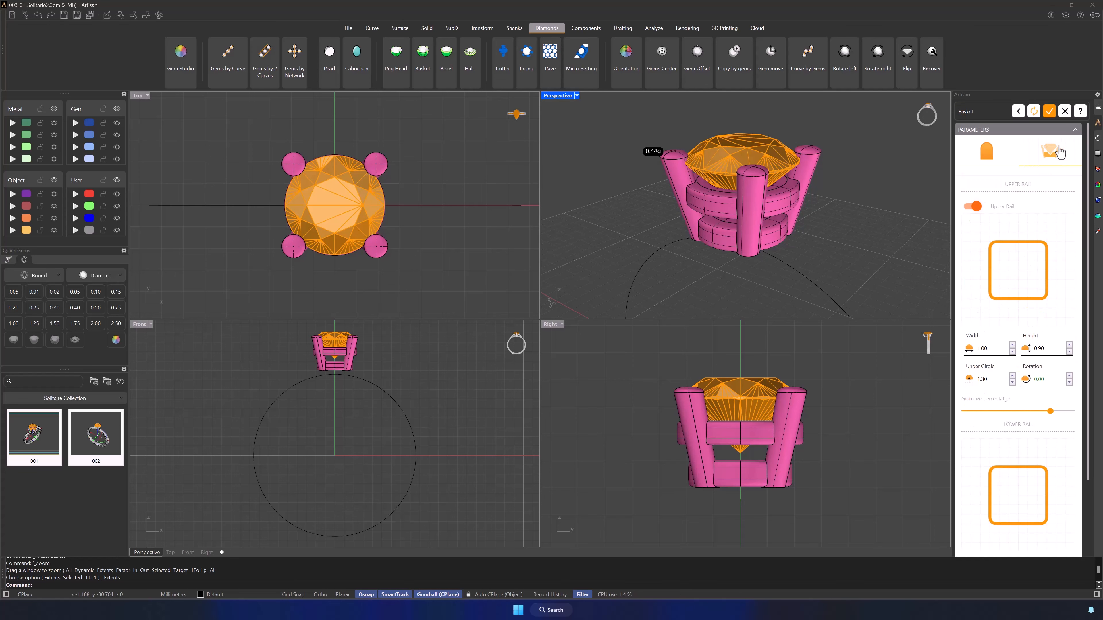
type("0.9")
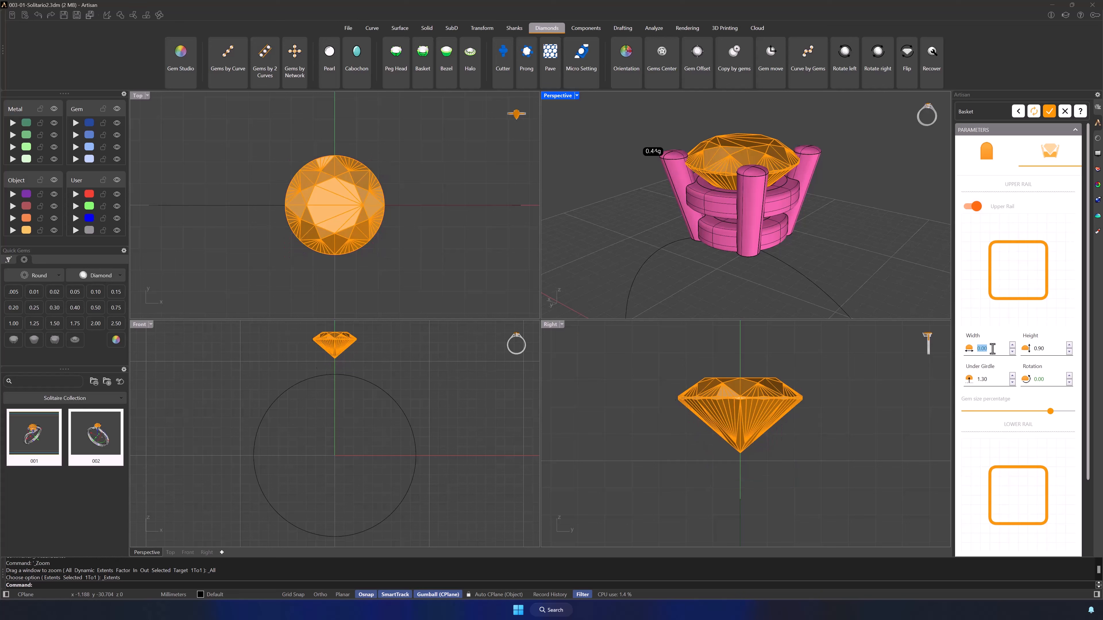
scroll(1050, 313, "down", 3)
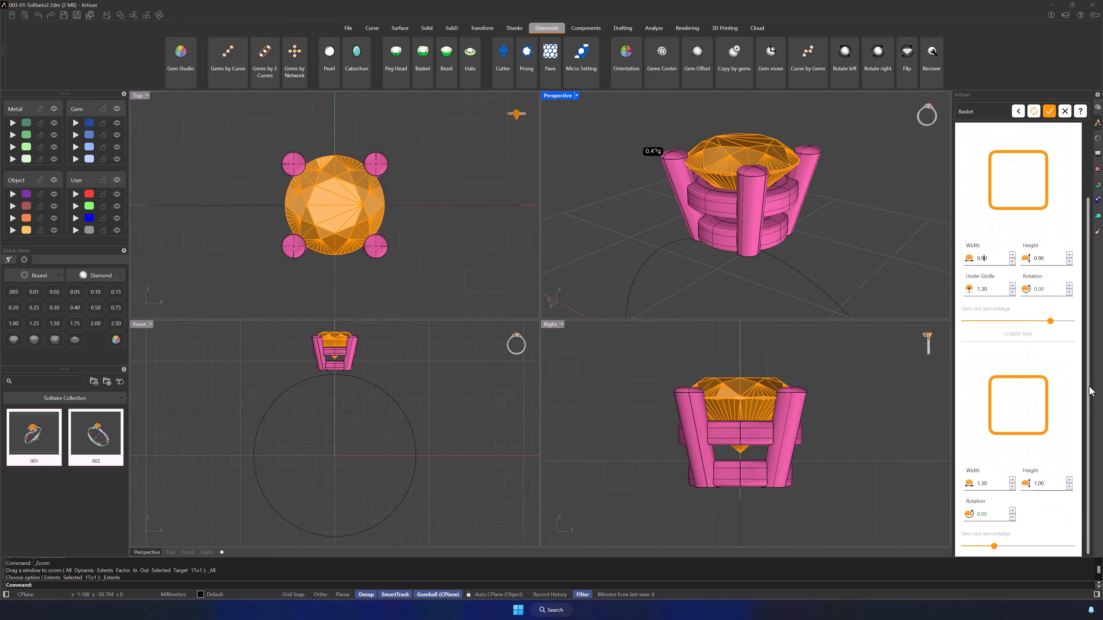
type("0.9")
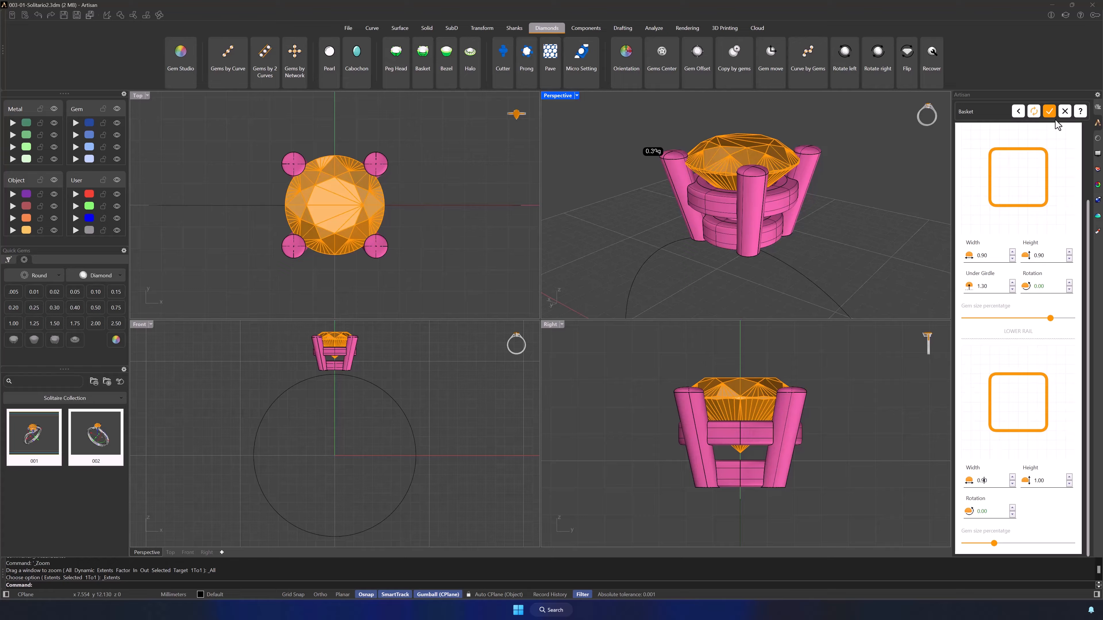
left_click(1050, 112)
Move the diamond and basket together straight down so the basket's base midpoint rests on the top of the ring curve.
scroll(335, 357, "up", 10)
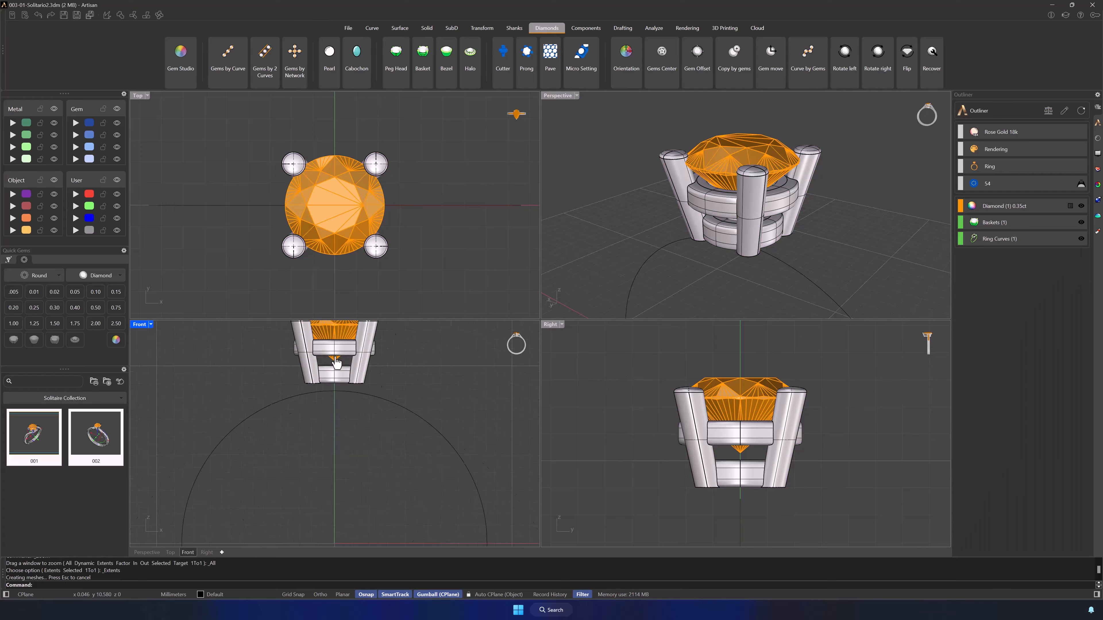
right_click_drag(337, 360, 362, 444)
scroll(362, 444, "down", 3)
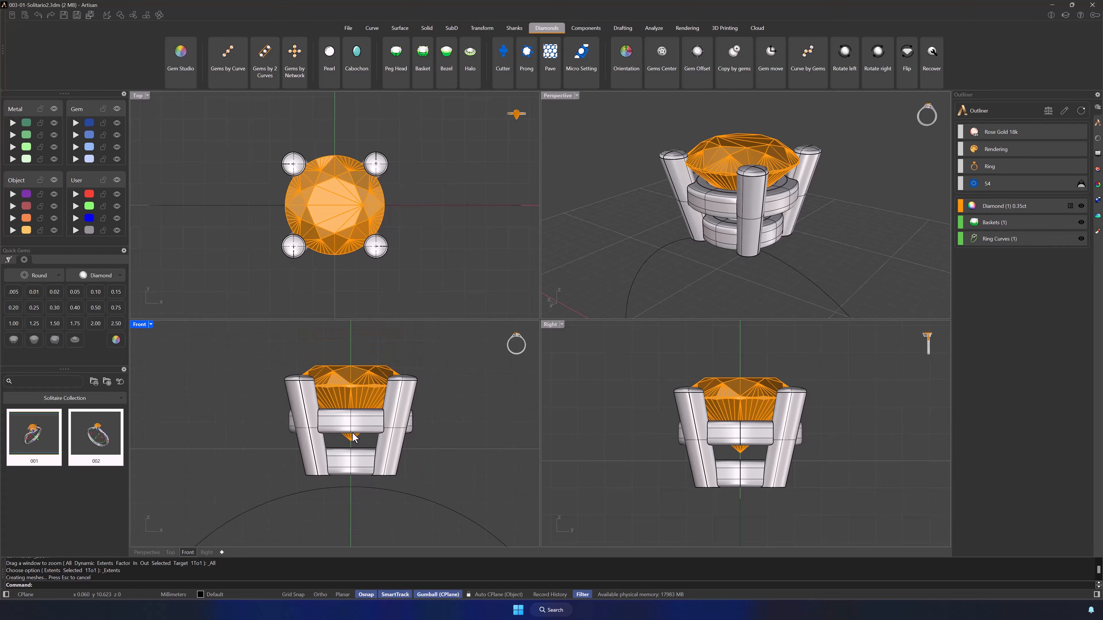
left_click_drag(537, 545, 286, 361)
type("move")
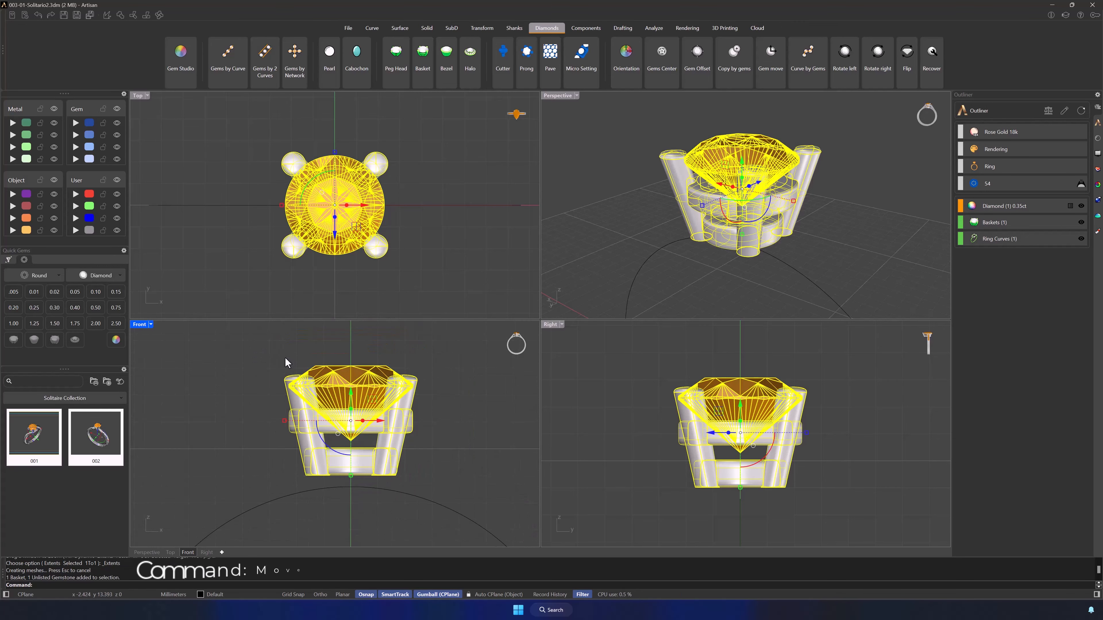
key("Return")
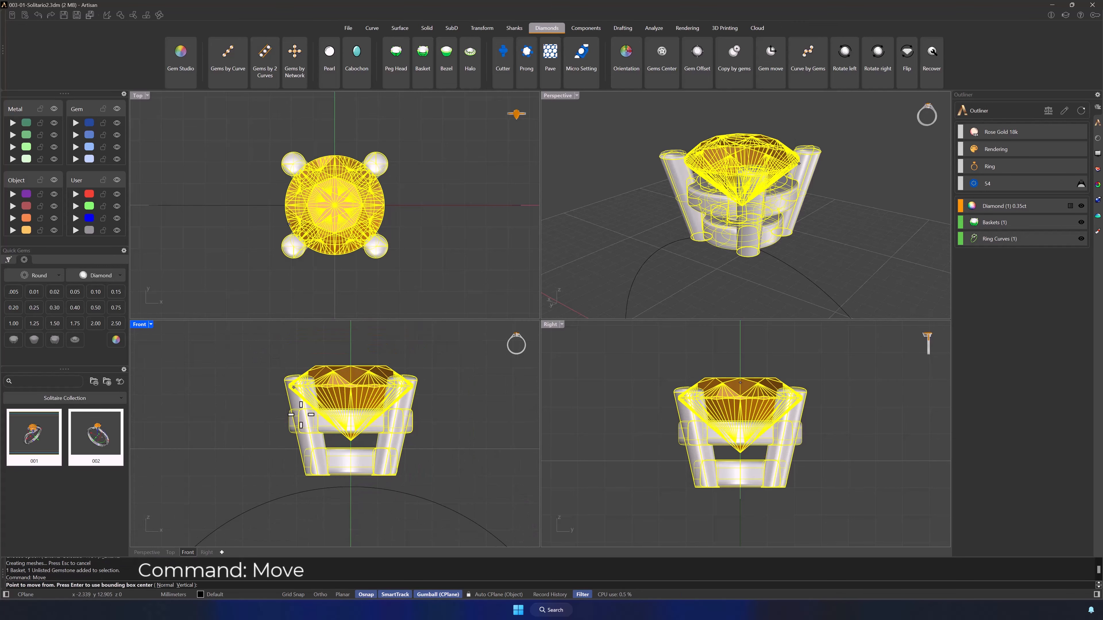
left_click(350, 474)
scroll(350, 474, "up", 8)
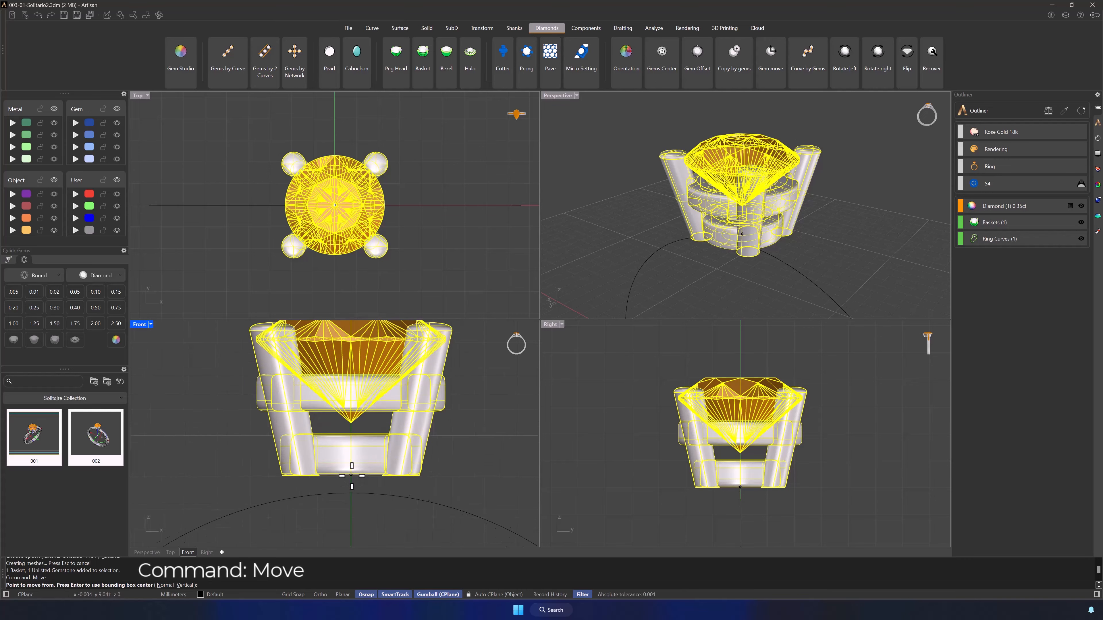
scroll(350, 476, "down", 6)
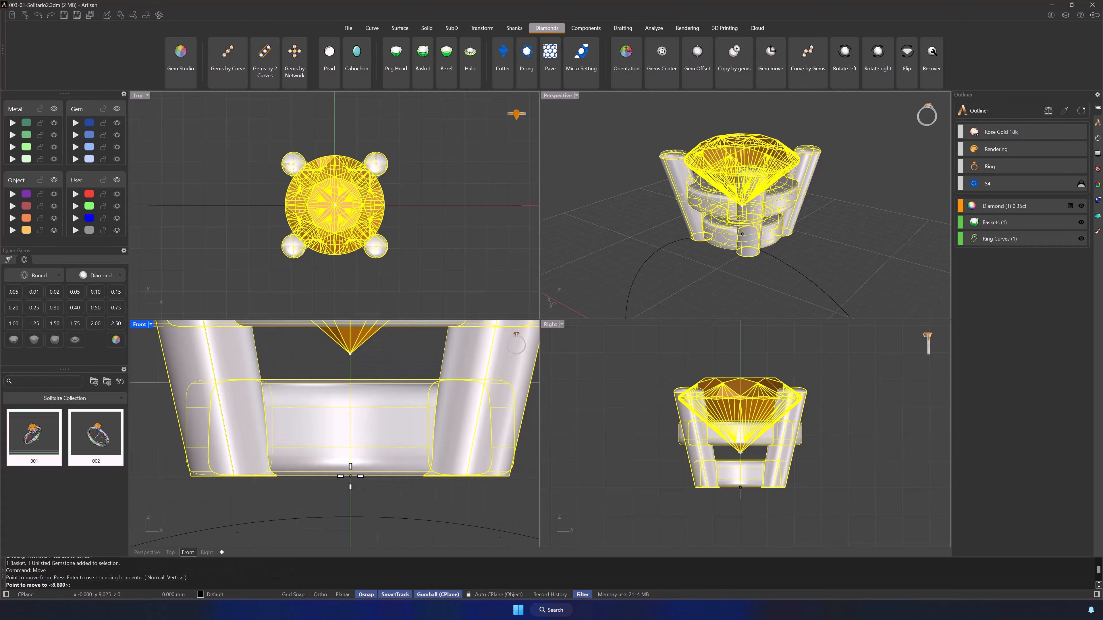
left_click(351, 504)
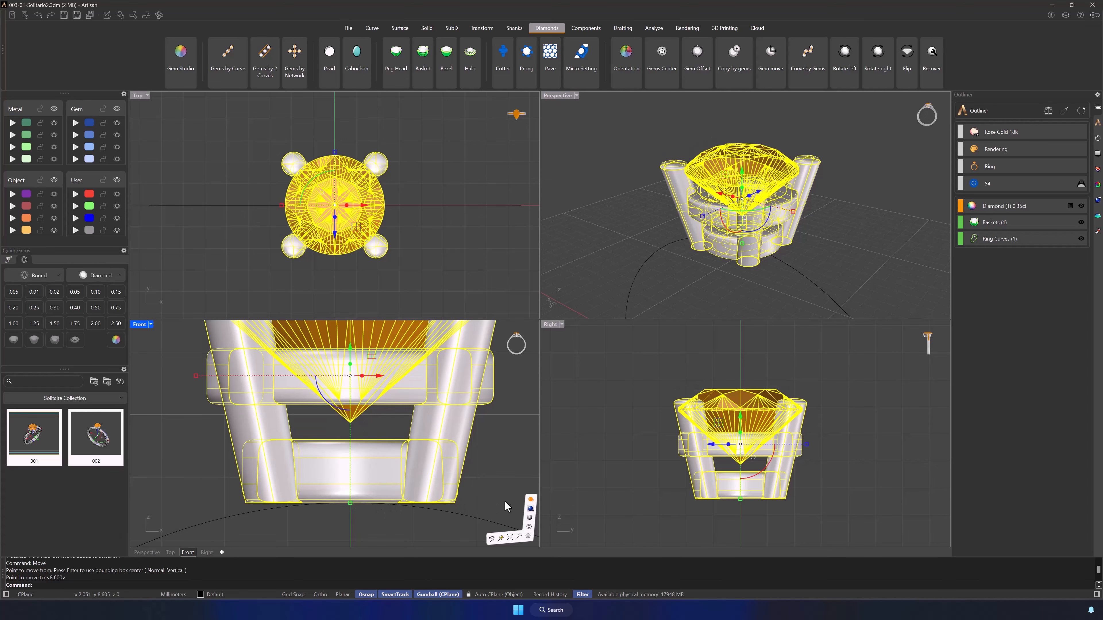
key("Escape")
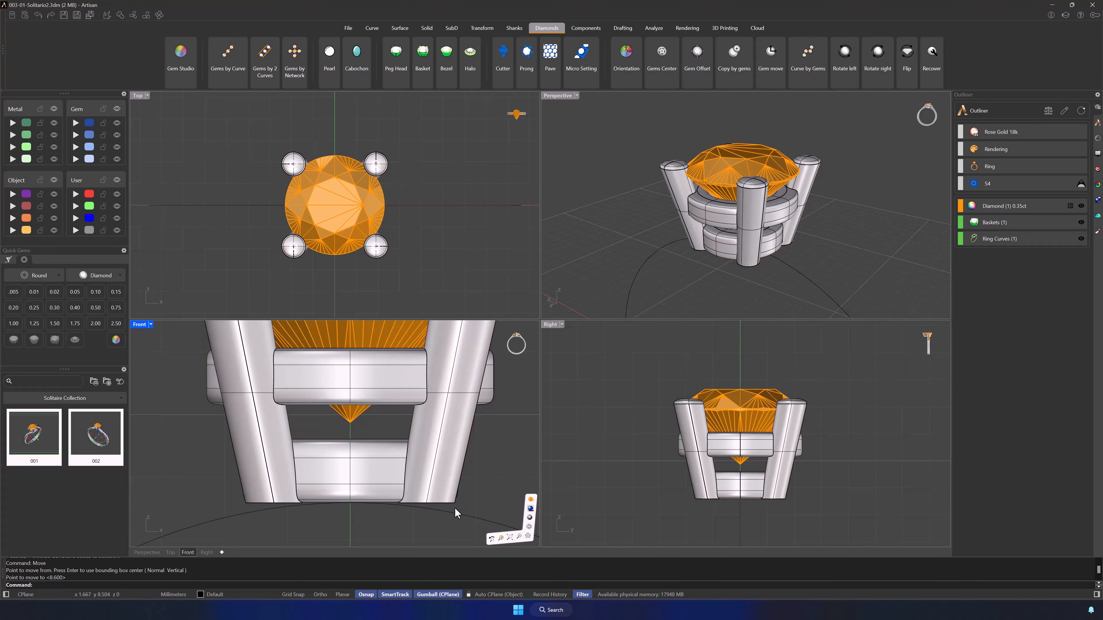
scroll(456, 512, "down", 4)
right_click_drag(454, 477, 392, 448)
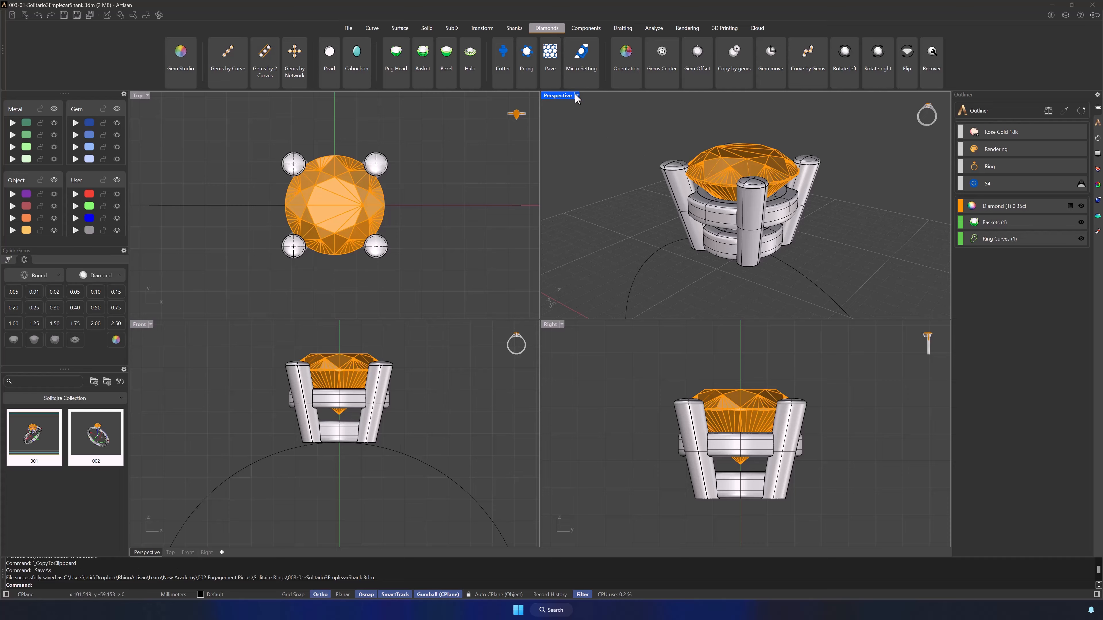
Start a helix with its axis beginning at the origin (0) and extending 6 mm along the Y axis, across the ring's width.
left_click(576, 95)
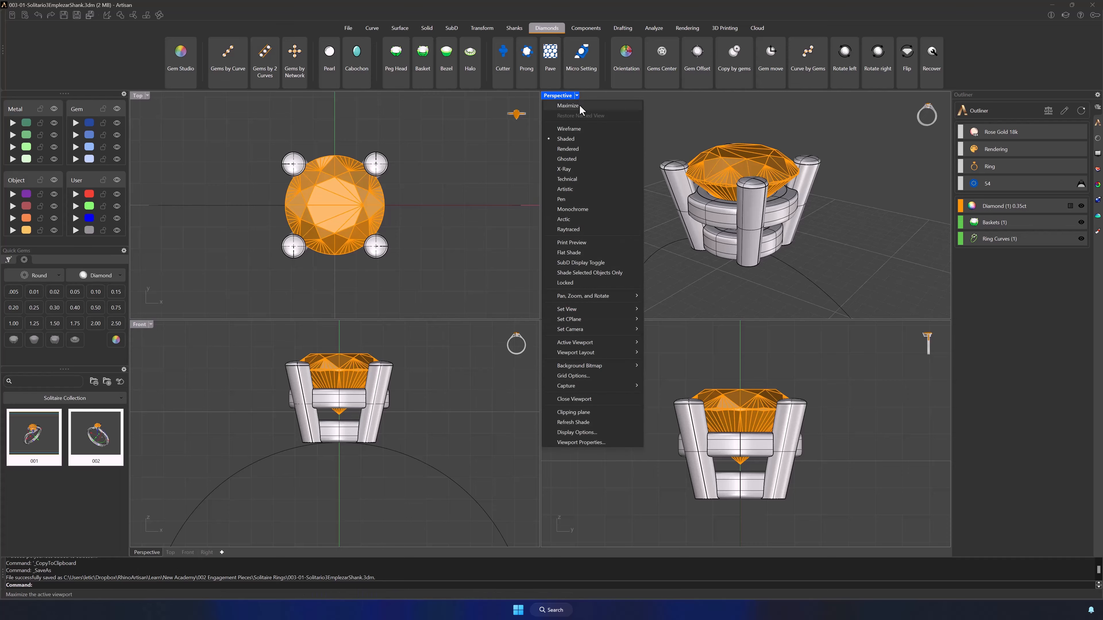
mouse_move(602, 296)
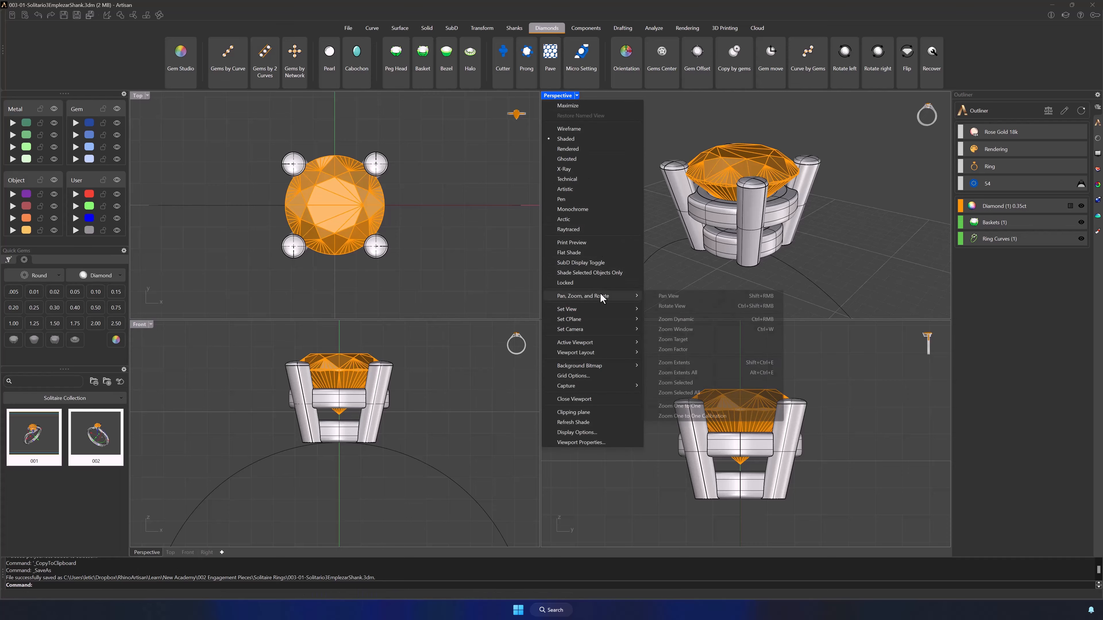
left_click(699, 364)
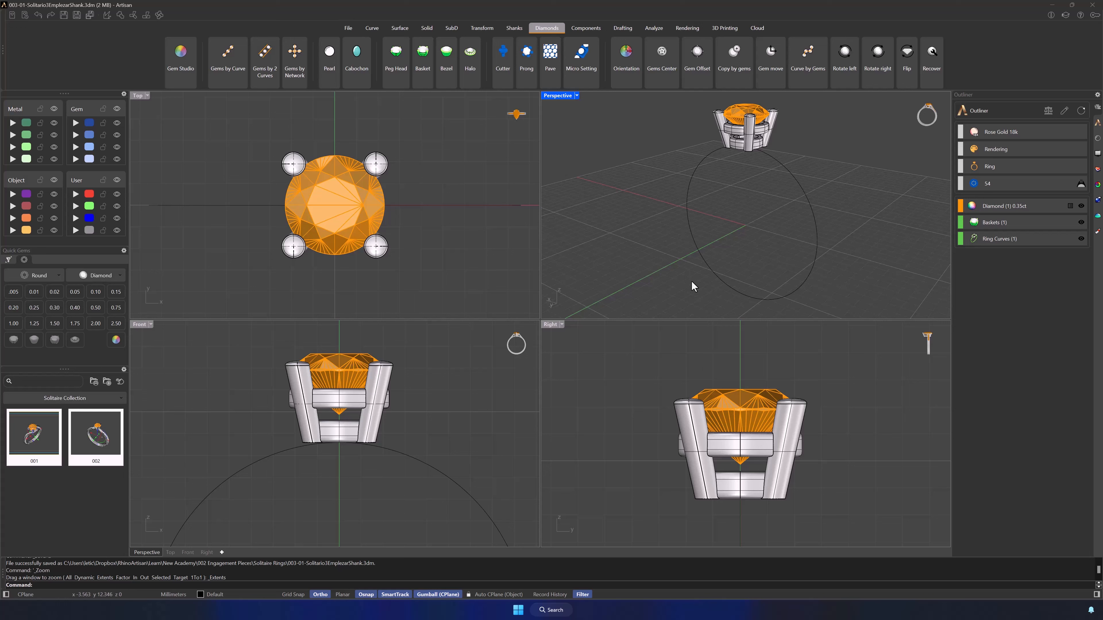
scroll(428, 432, "down", 5)
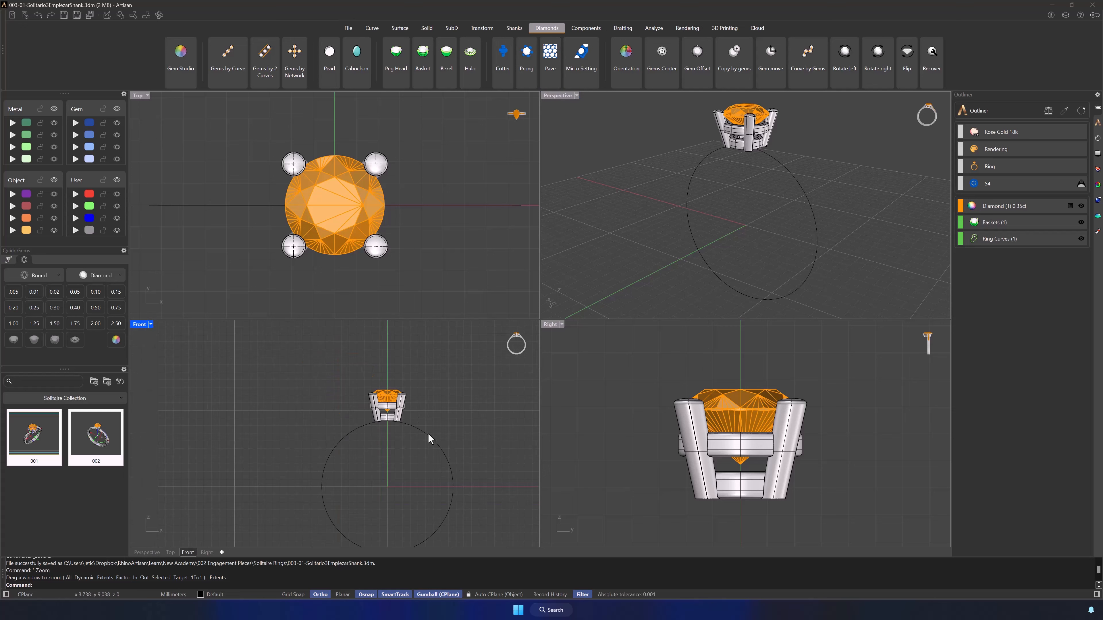
right_click_drag(428, 433, 423, 427)
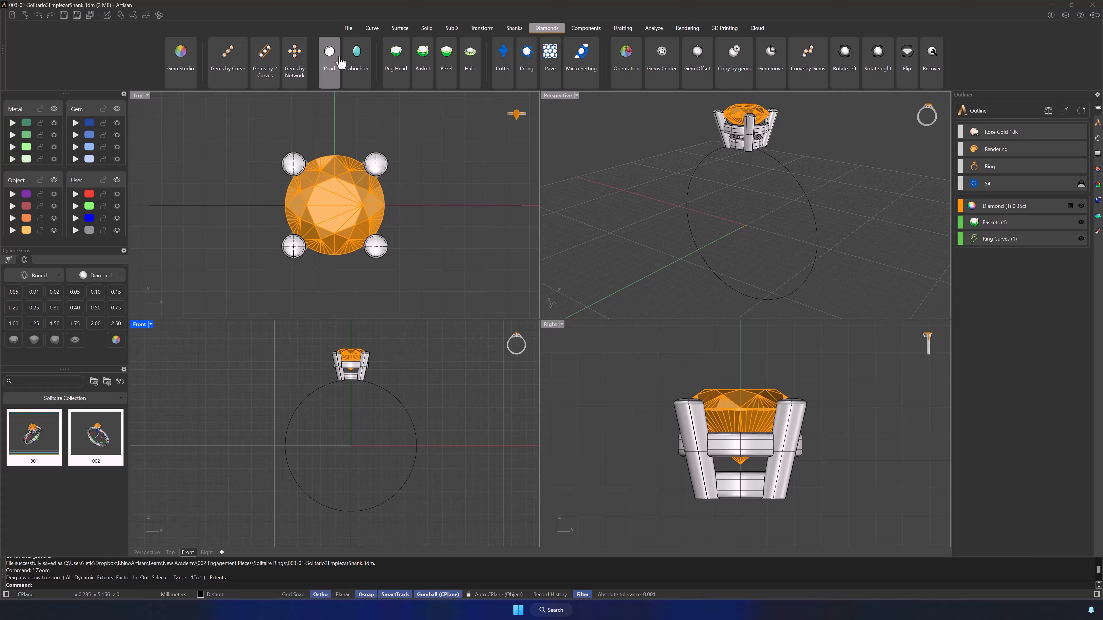
left_click(372, 28)
mouse_move(231, 89)
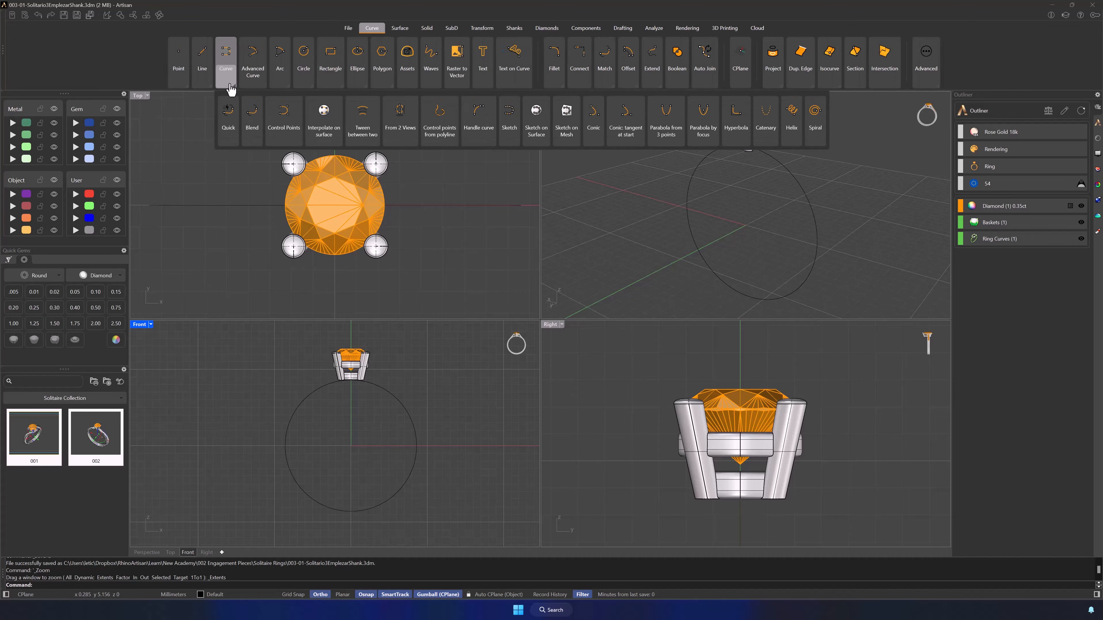
left_click(791, 117)
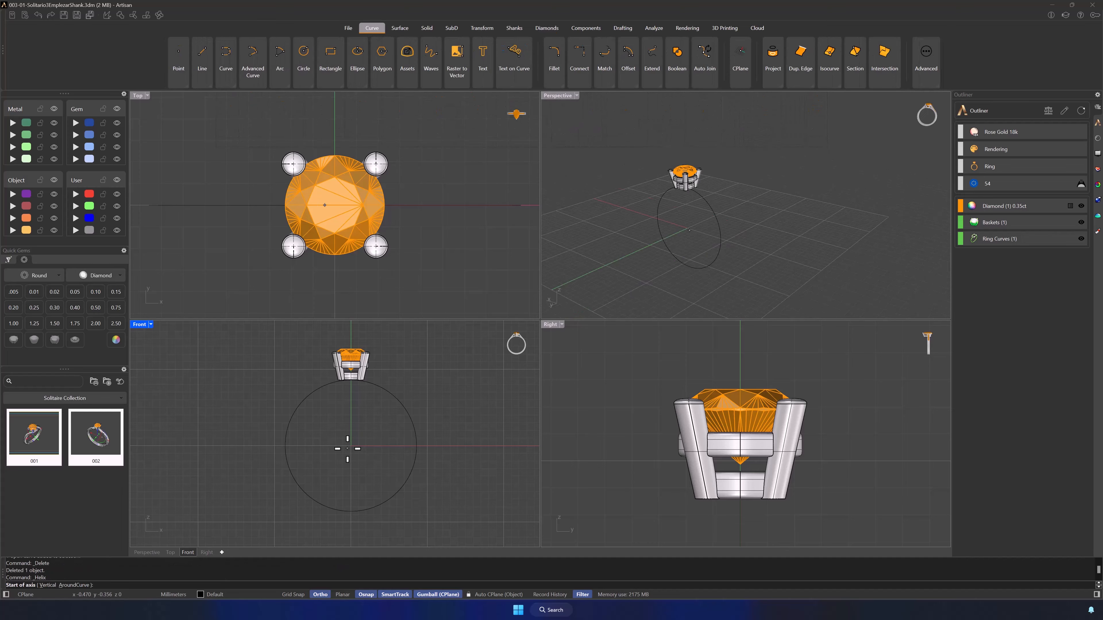
type("0")
key("Return")
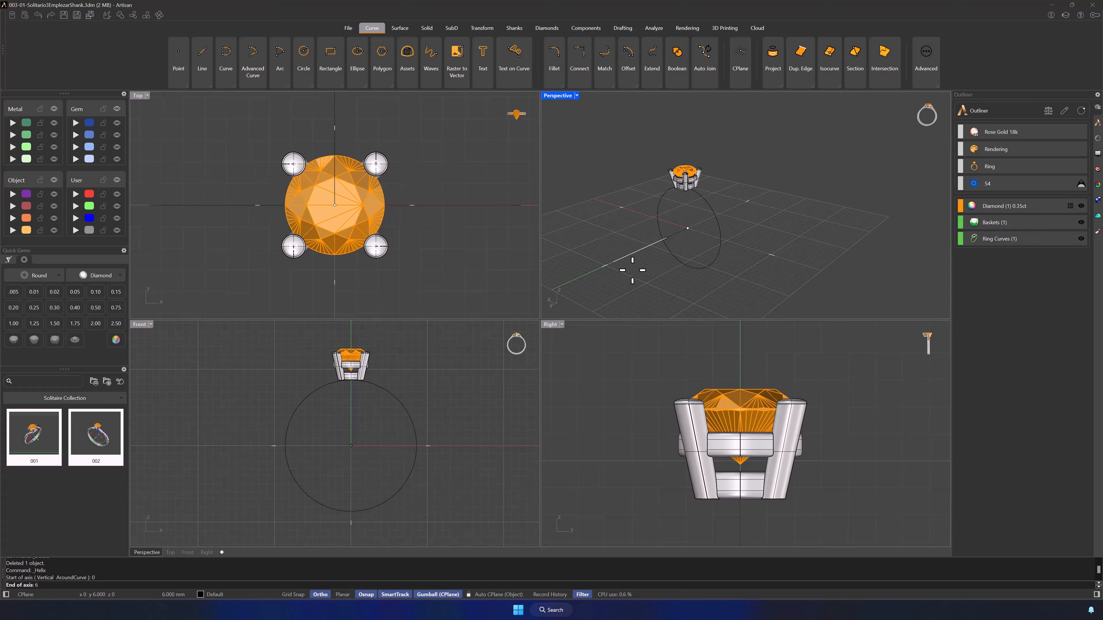
type("6")
key("Return")
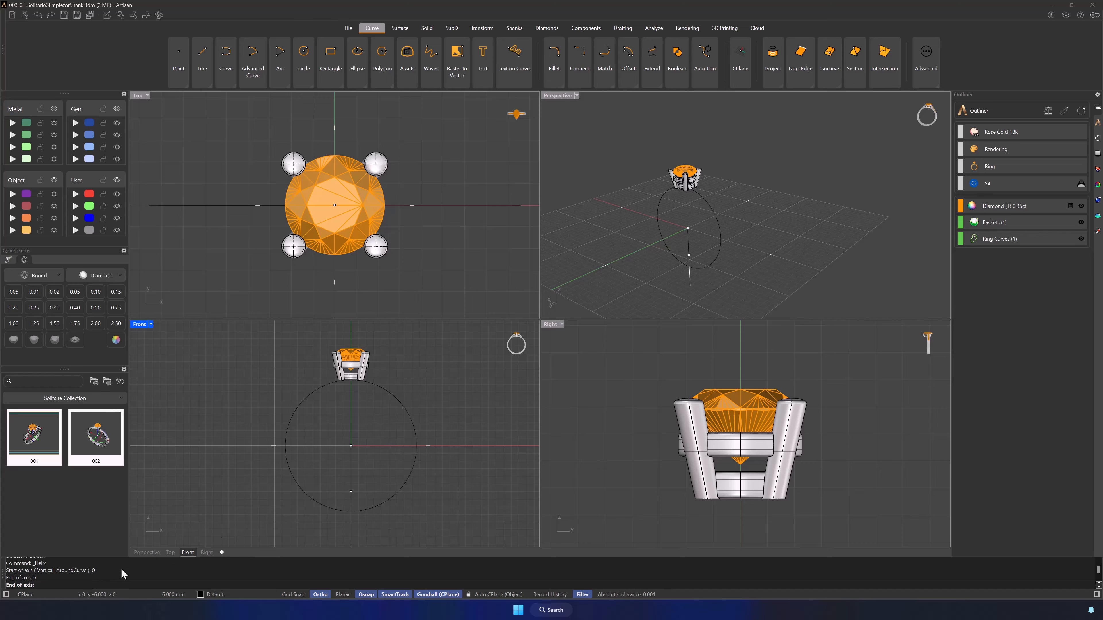
left_click(636, 249)
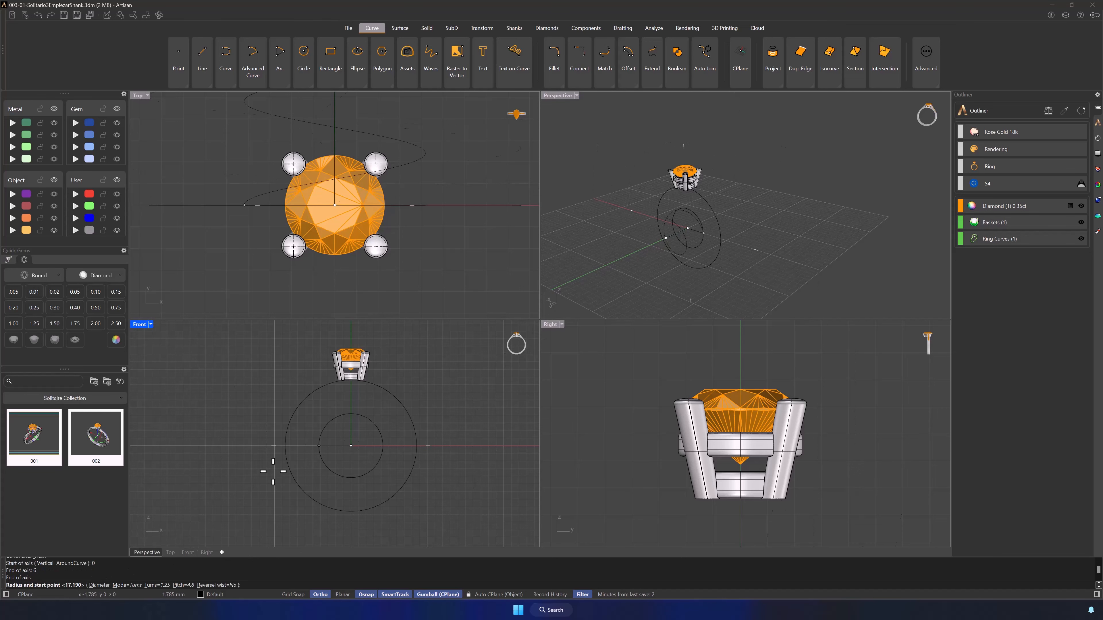
Complete the helix with 1.25 turns and a 17.19 mm diameter, starting vertically above the axis at the ring's top.
left_click(152, 585)
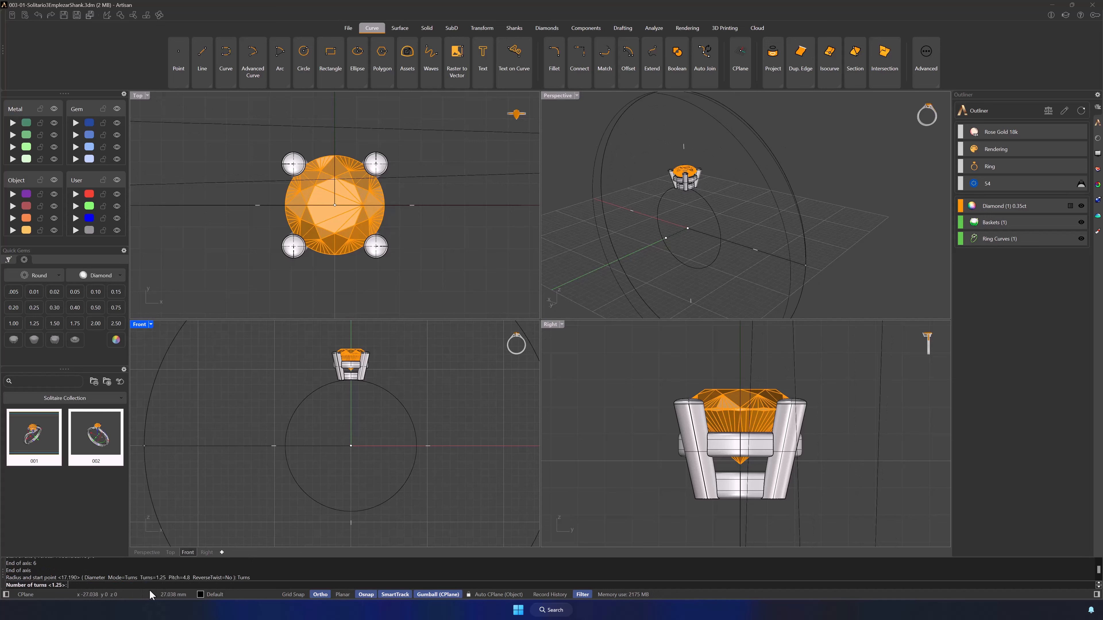
type("1.25")
key("Return")
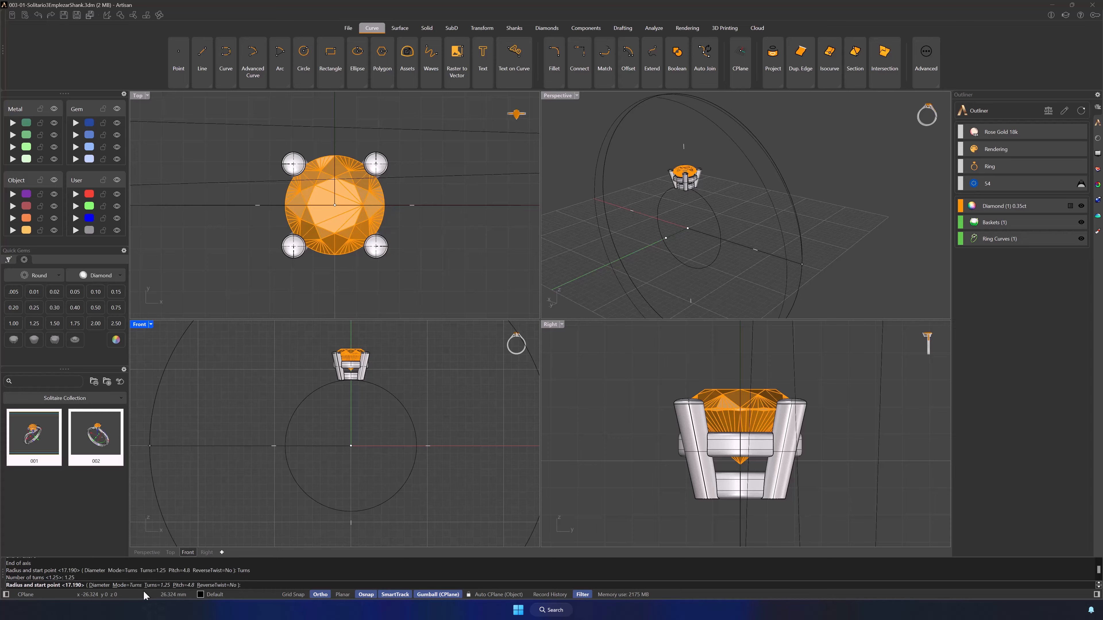
left_click(100, 586)
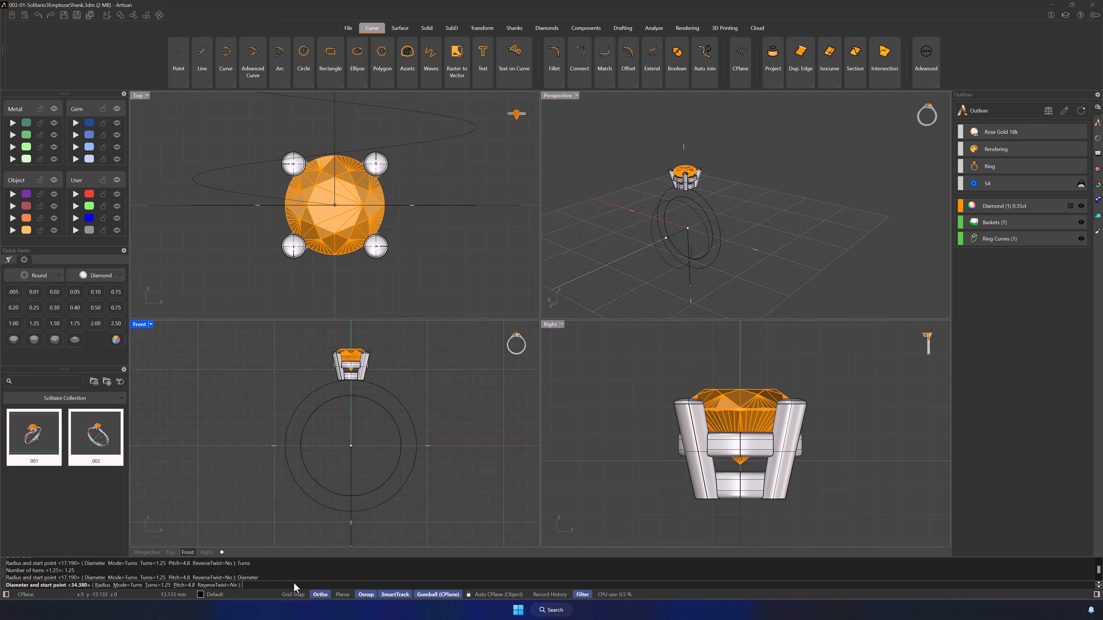
type("17.19")
key("Return")
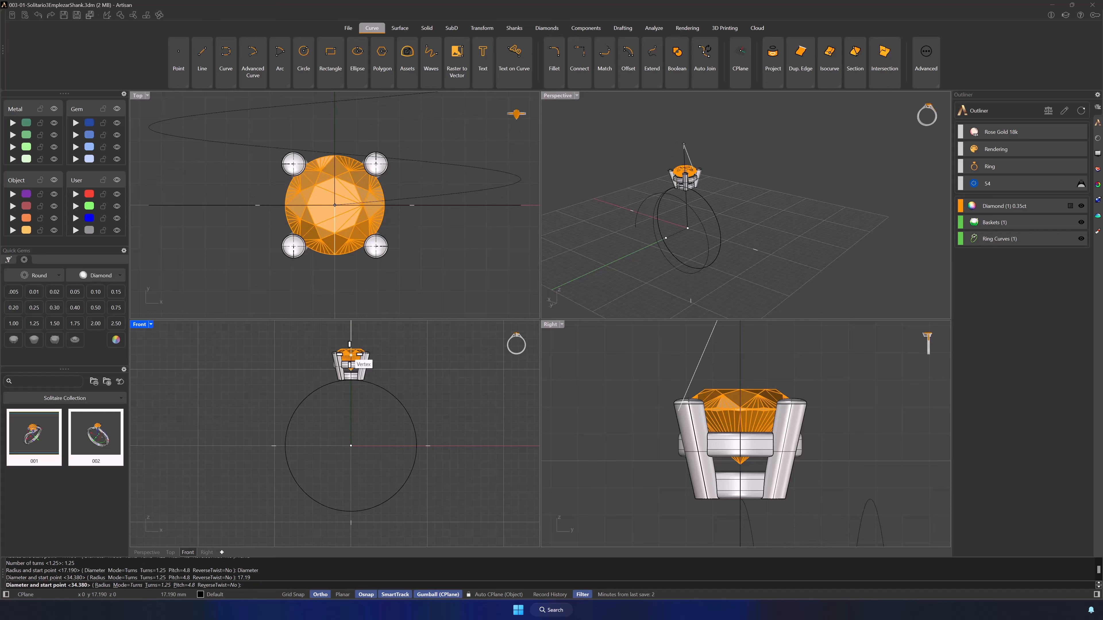
left_click(351, 338)
Draw a circle by diameter from the far end of the helix, 1.5 mm in diameter and directed outward along X.
left_click(562, 325)
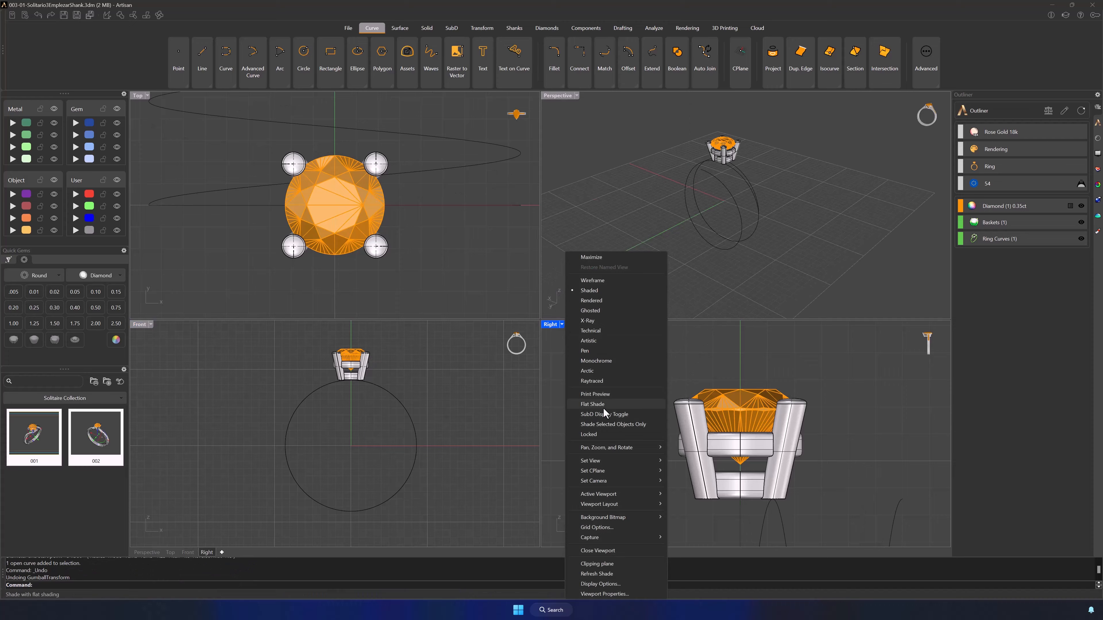
mouse_move(598, 448)
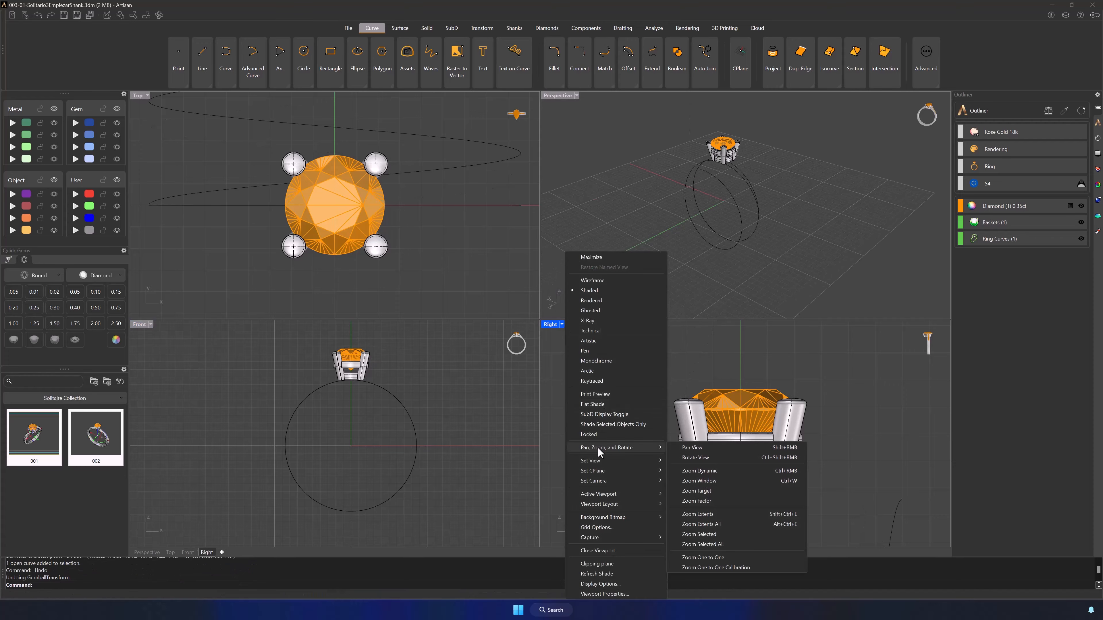
left_click(701, 524)
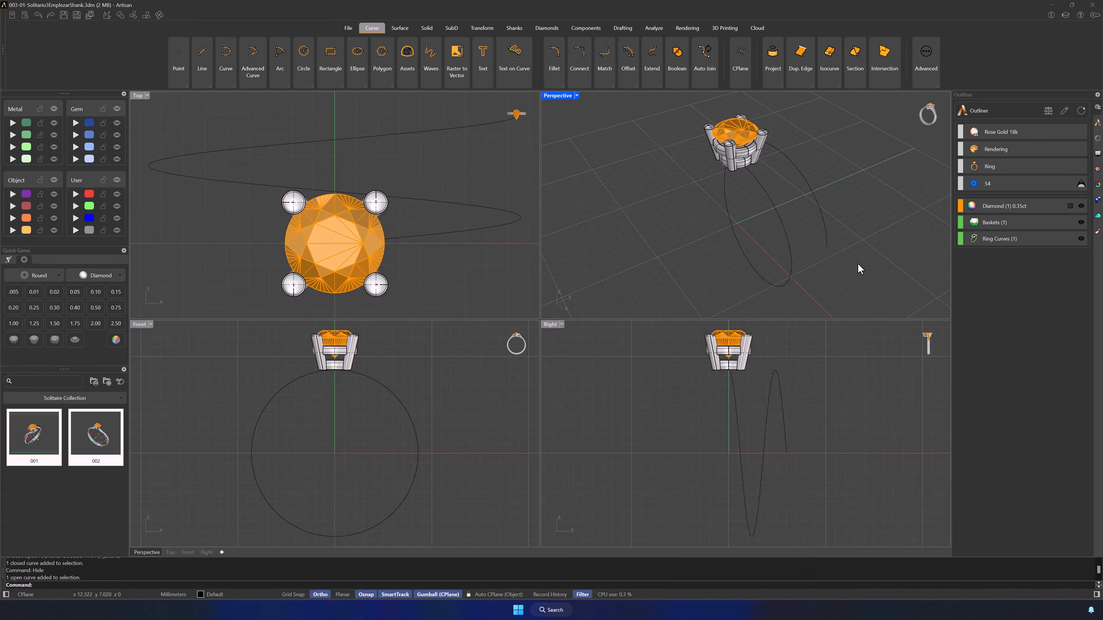
mouse_move(860, 269)
right_mouse_down()
mouse_move(911, 295)
mouse_move(855, 276)
mouse_move(861, 264)
right_mouse_up()
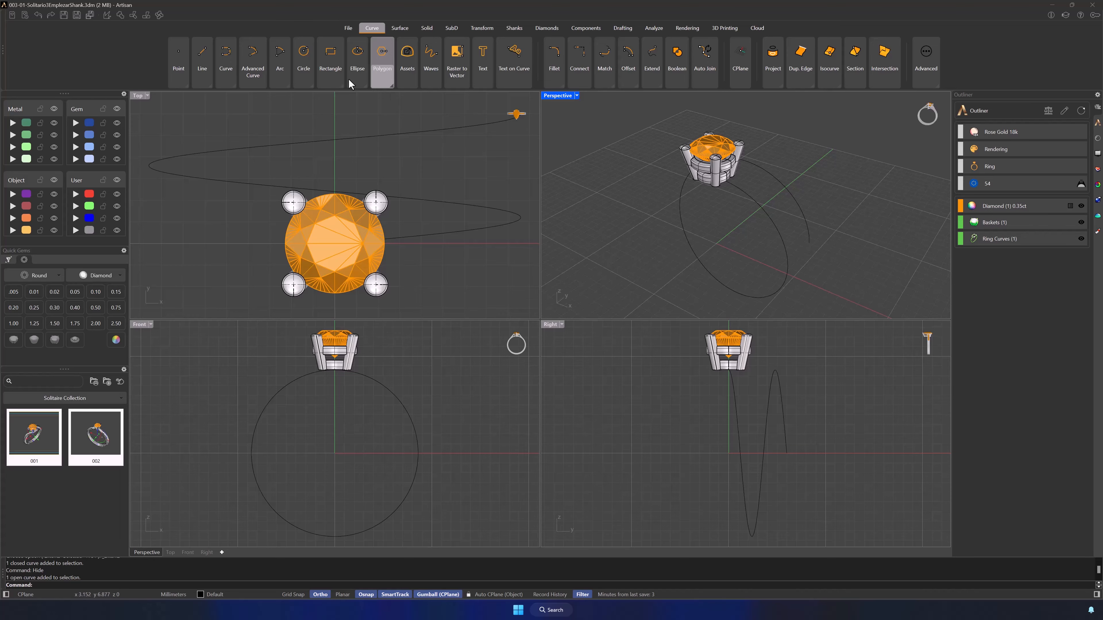
left_click(304, 56)
left_click(306, 116)
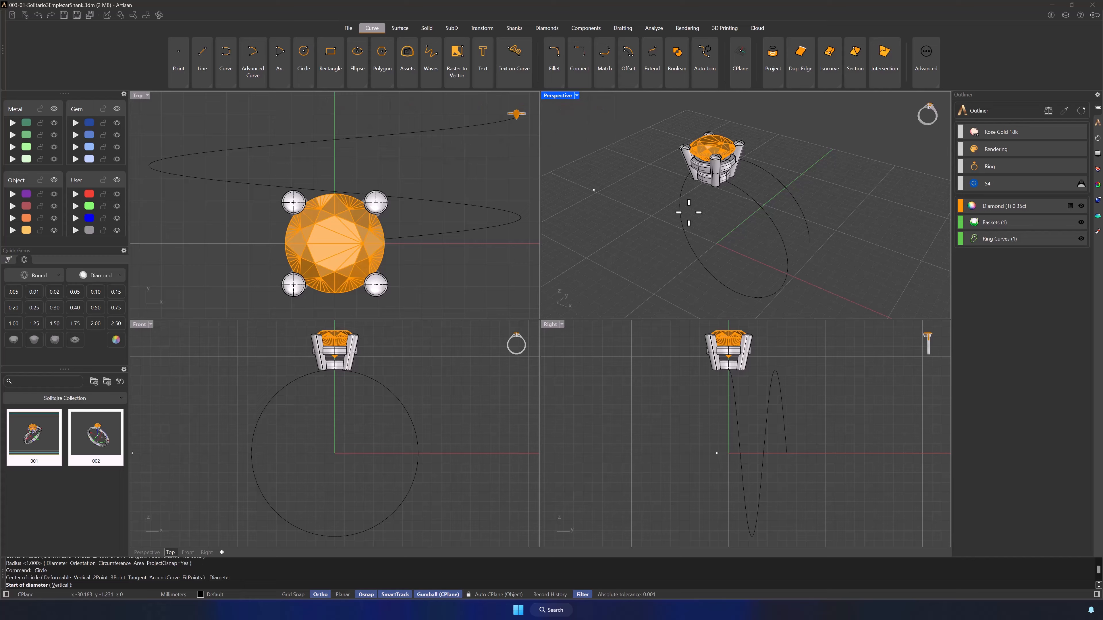
left_click(809, 243)
type("1.5")
key("Return")
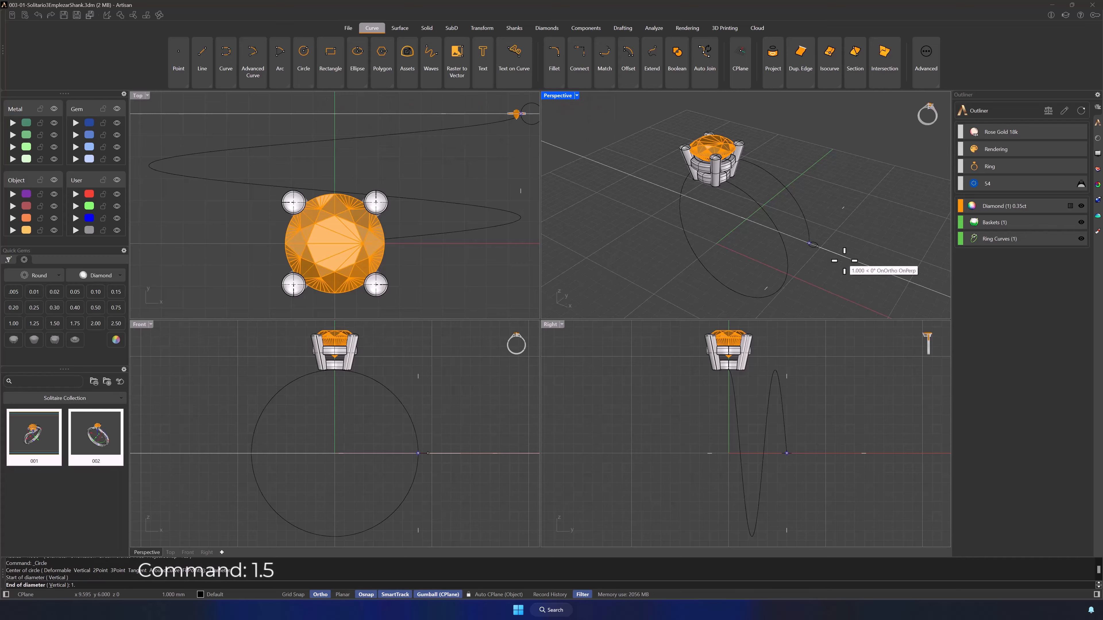
left_click(845, 261)
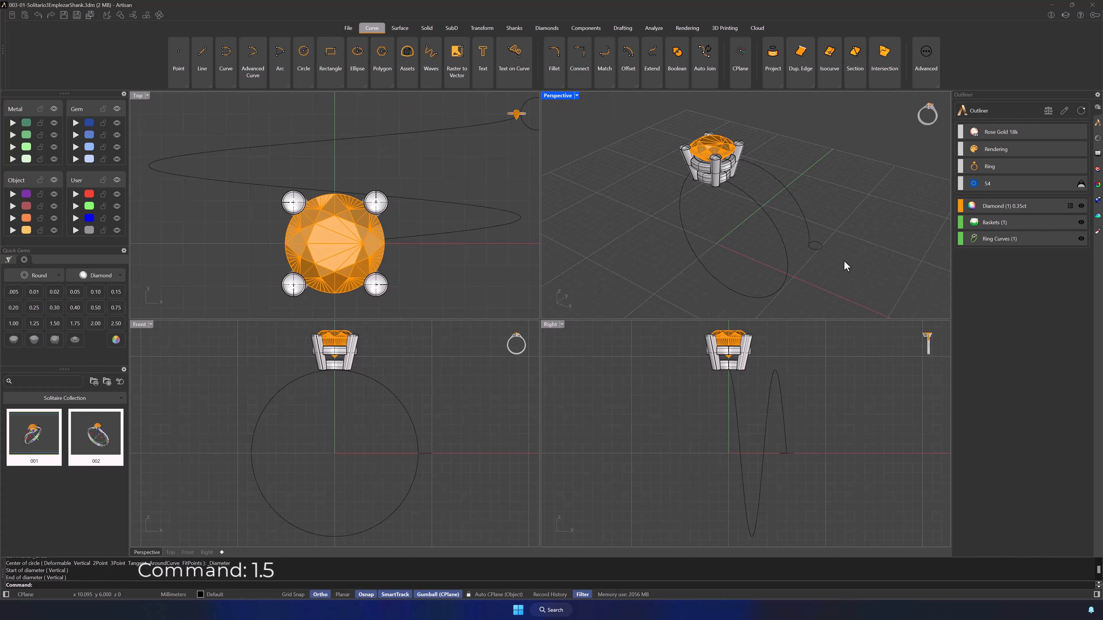
Hide the basket setting, keeping the diamond visible.
left_click(725, 182)
type("Hide")
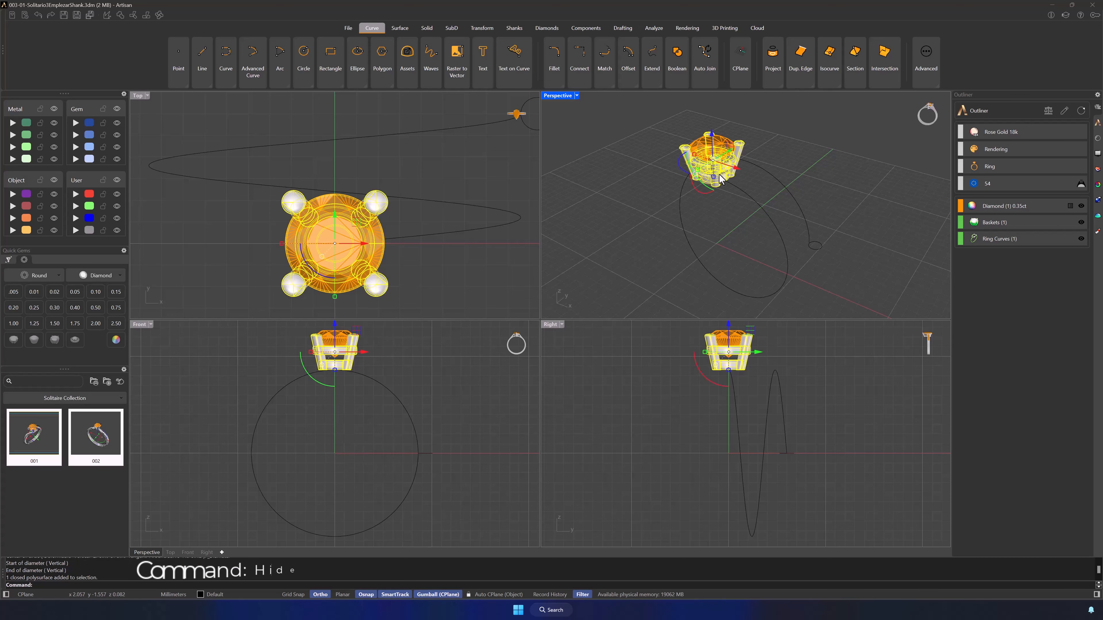
key("Return")
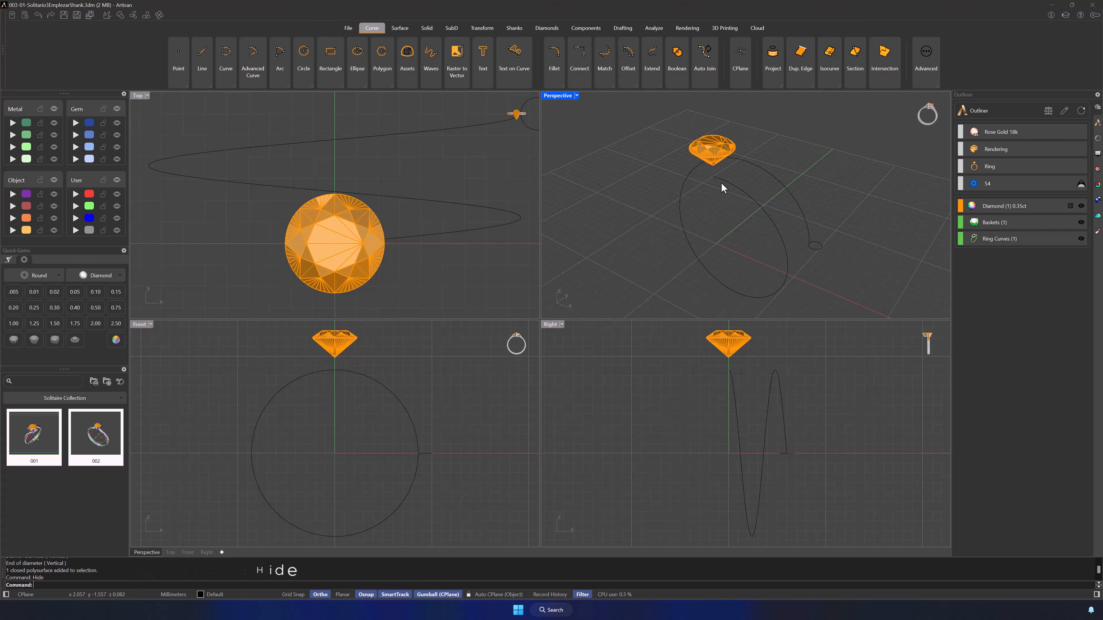
Draw a 2.5 mm circle by diameter from the helix's start point at the ring's top, directed straight upward.
scroll(719, 180, "up", 5)
key("ctrl+z")
left_click(308, 80)
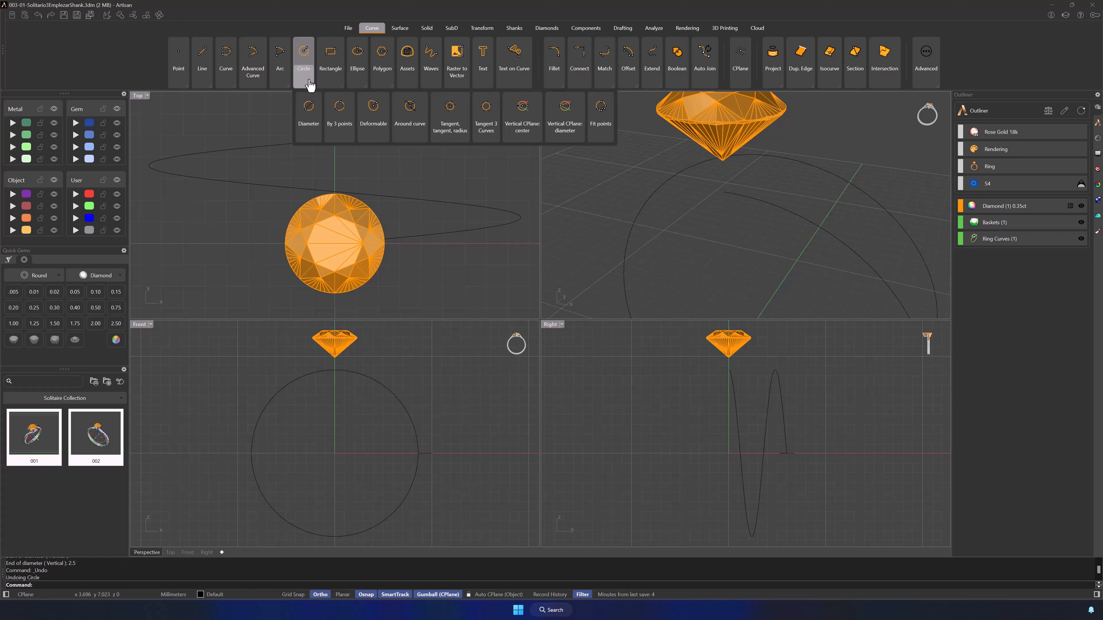
left_click(309, 108)
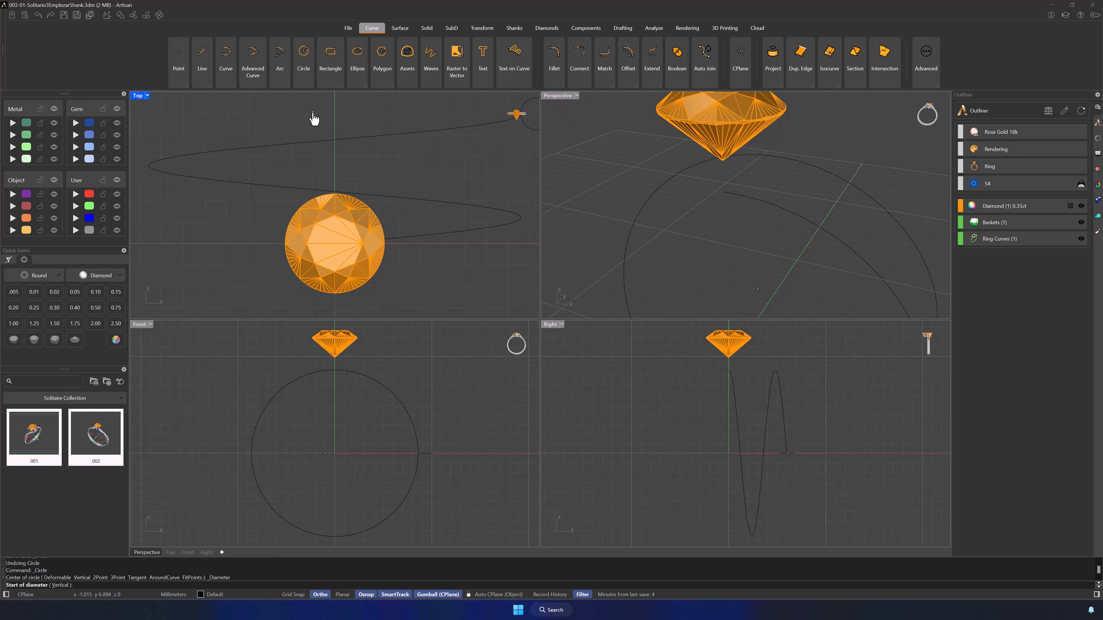
left_click(336, 370)
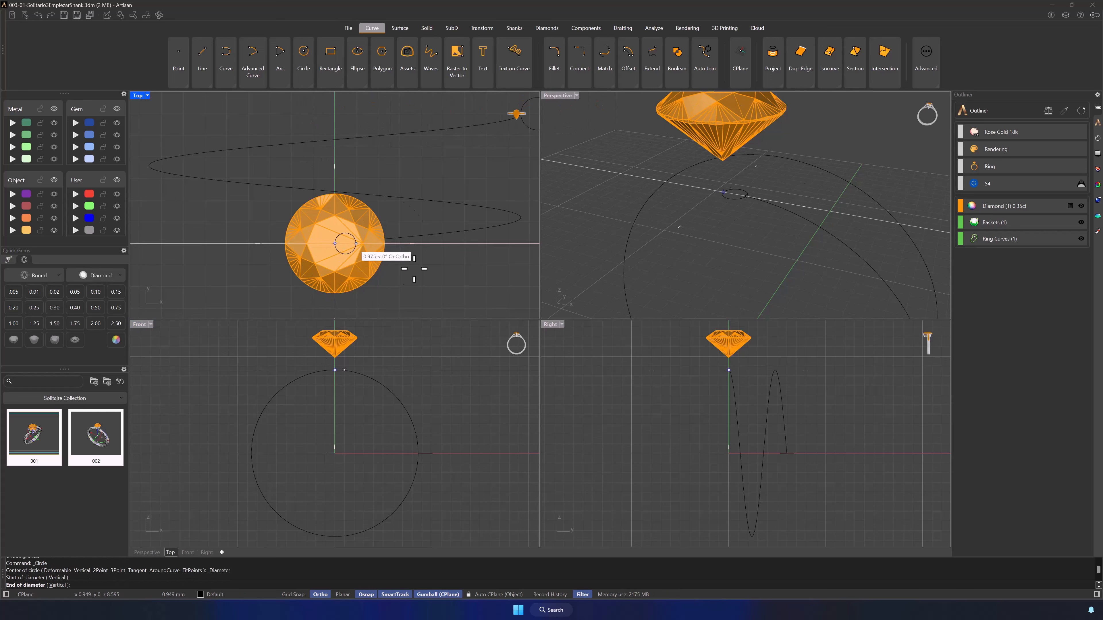
scroll(727, 354, "up", 3)
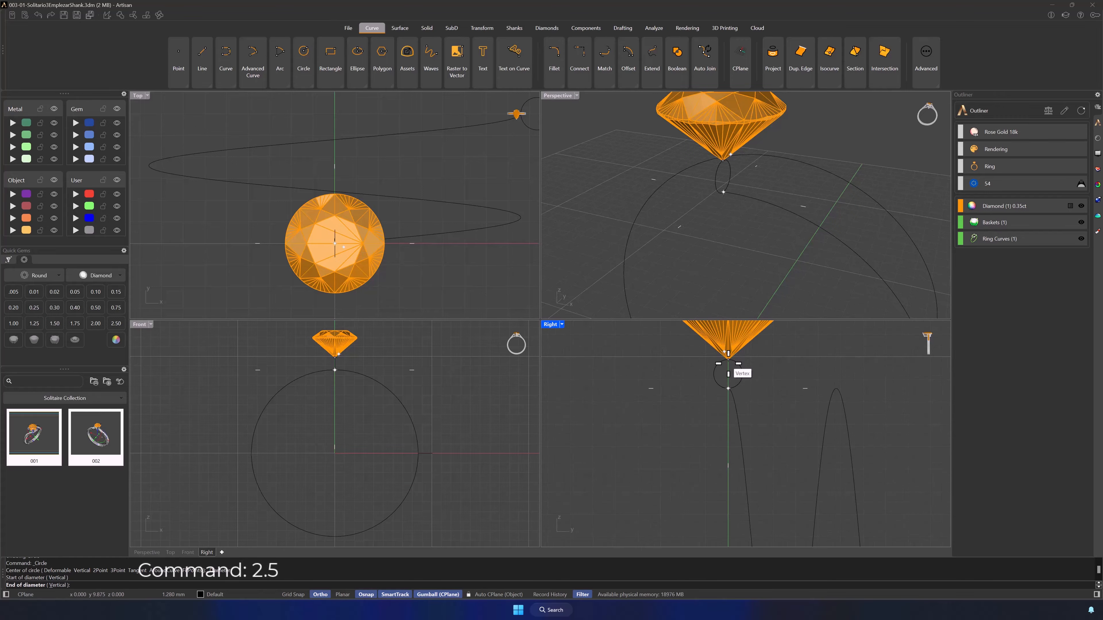
key("Return")
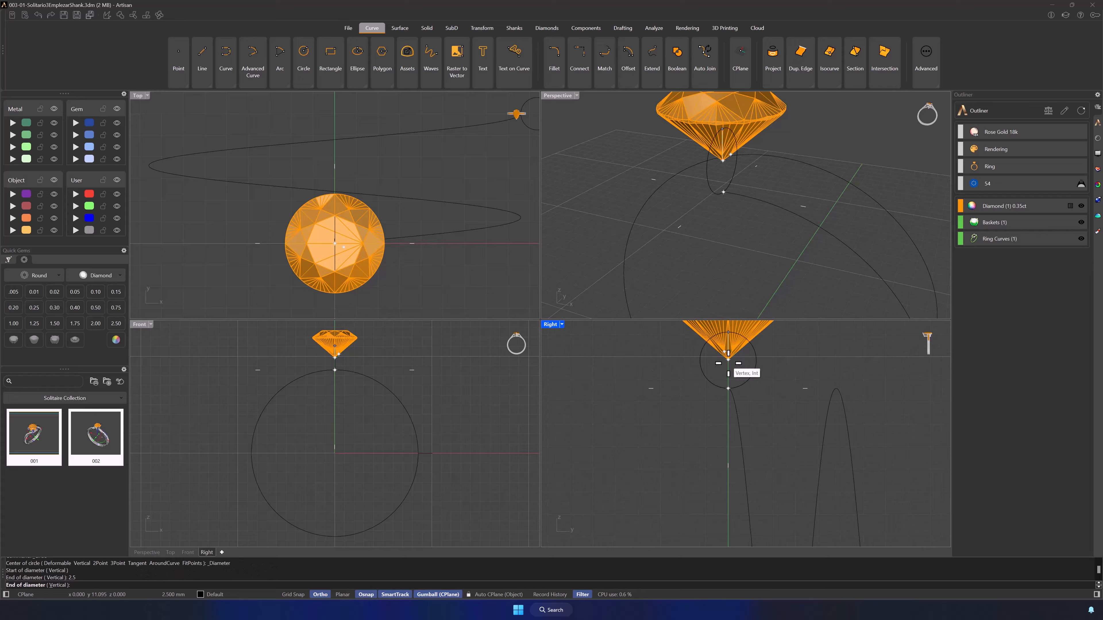
left_click(728, 364)
scroll(749, 270, "down", 3)
right_click_drag(753, 265, 813, 231, "shift")
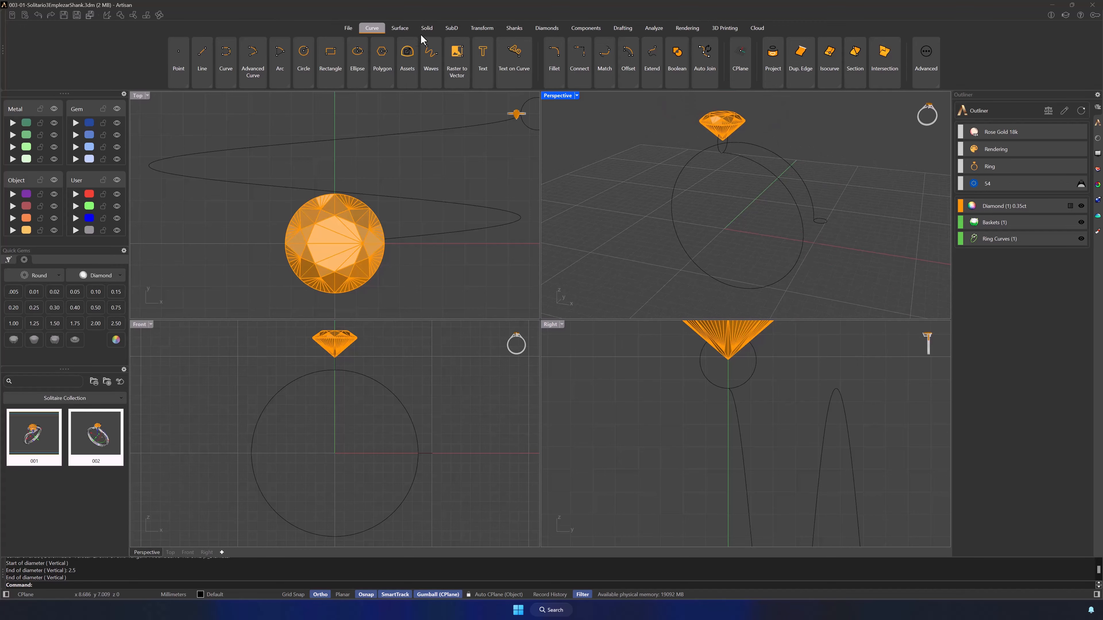
Sweep the two circular profiles along the helix as a single rail to form the tapering shank, using the Freeform frame style.
left_click(399, 28)
left_click(240, 59)
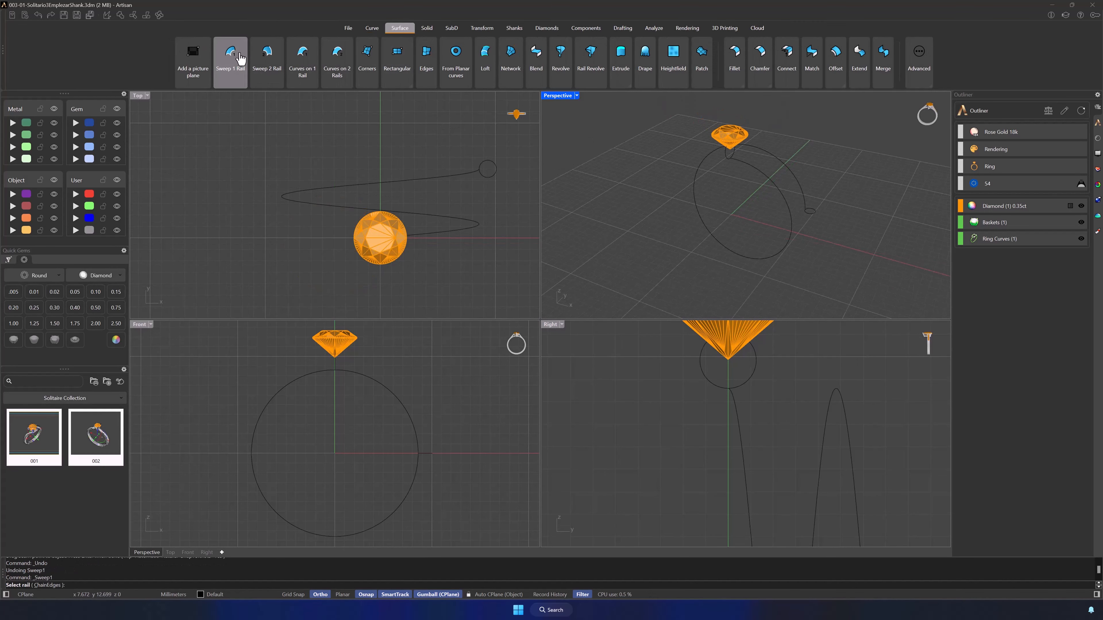
left_click(737, 159)
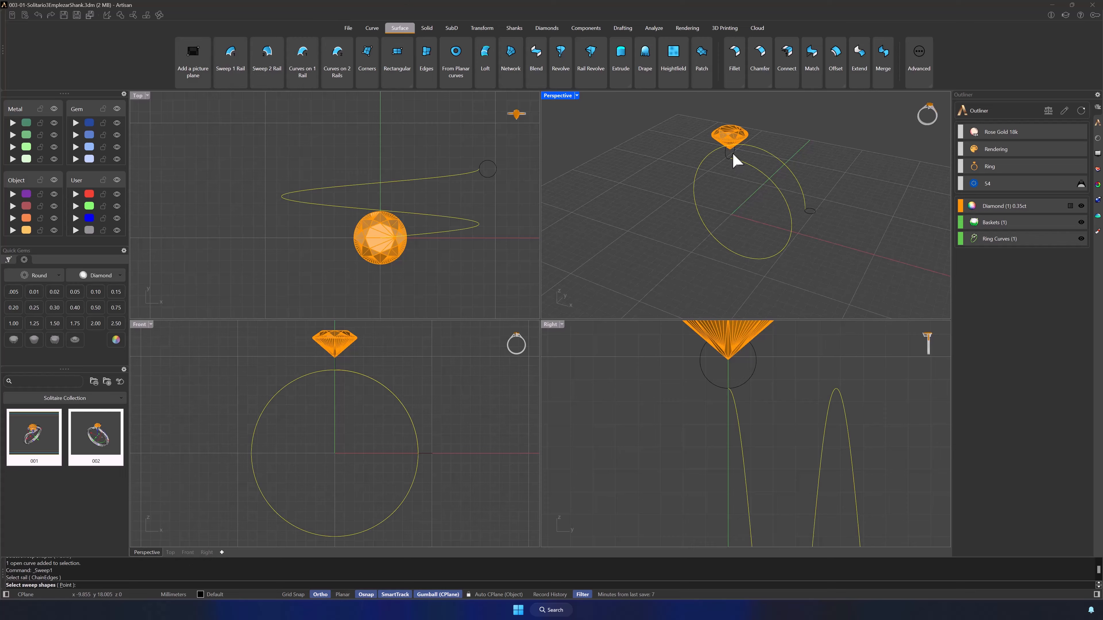
left_click(732, 152)
left_click(811, 211)
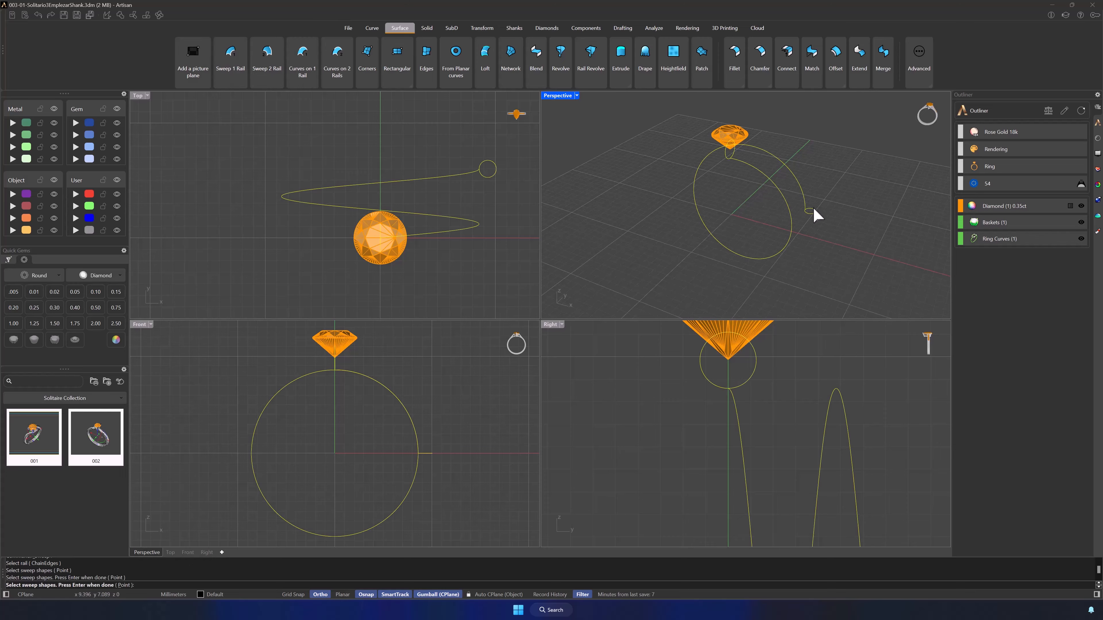
key("Return")
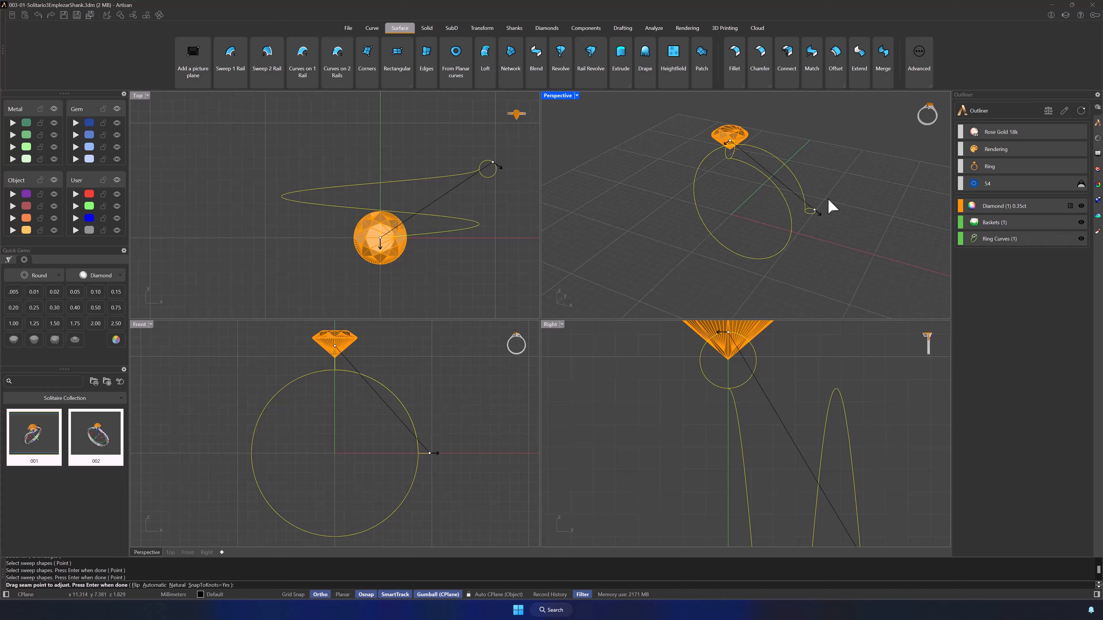
key("Return")
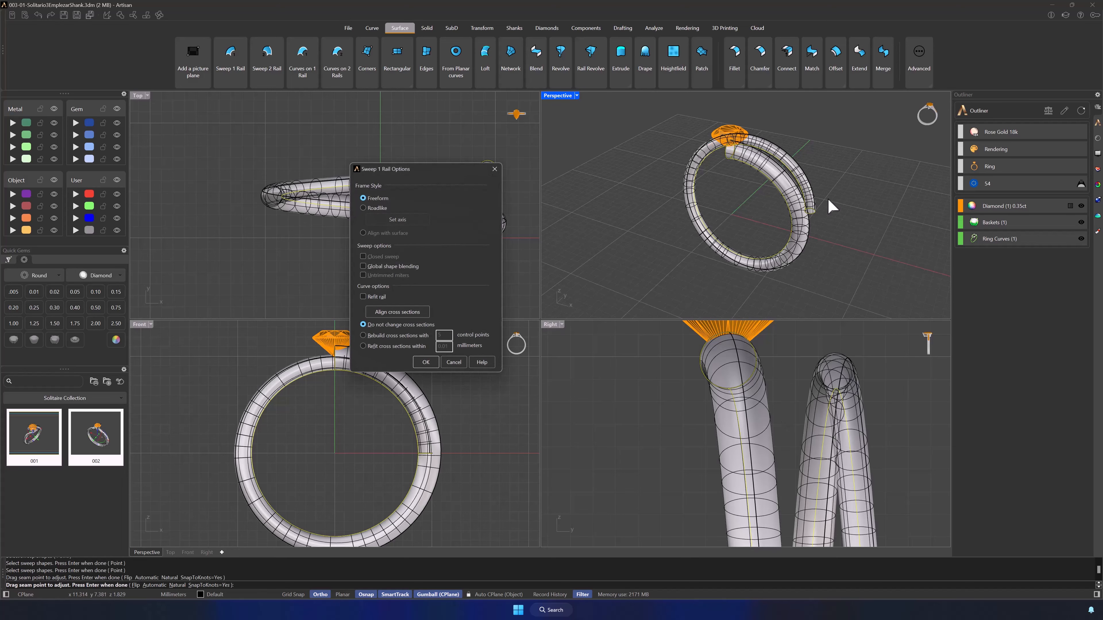
left_click(426, 361)
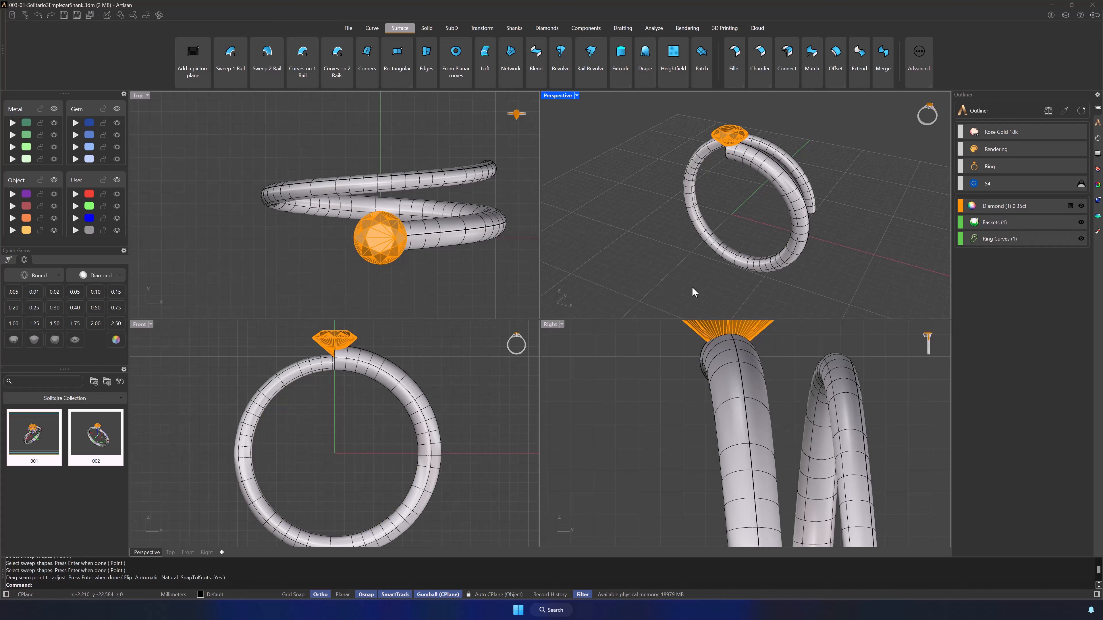
Show the hidden basket setting around the diamond again.
right_click_drag(895, 256, 867, 255)
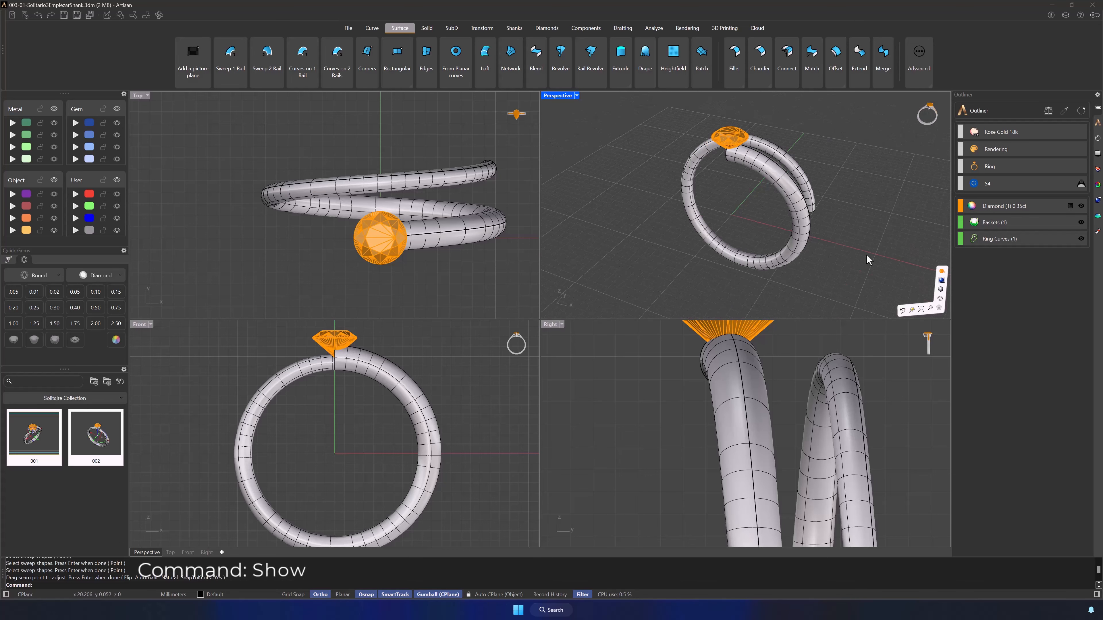
type("Show")
key("Return")
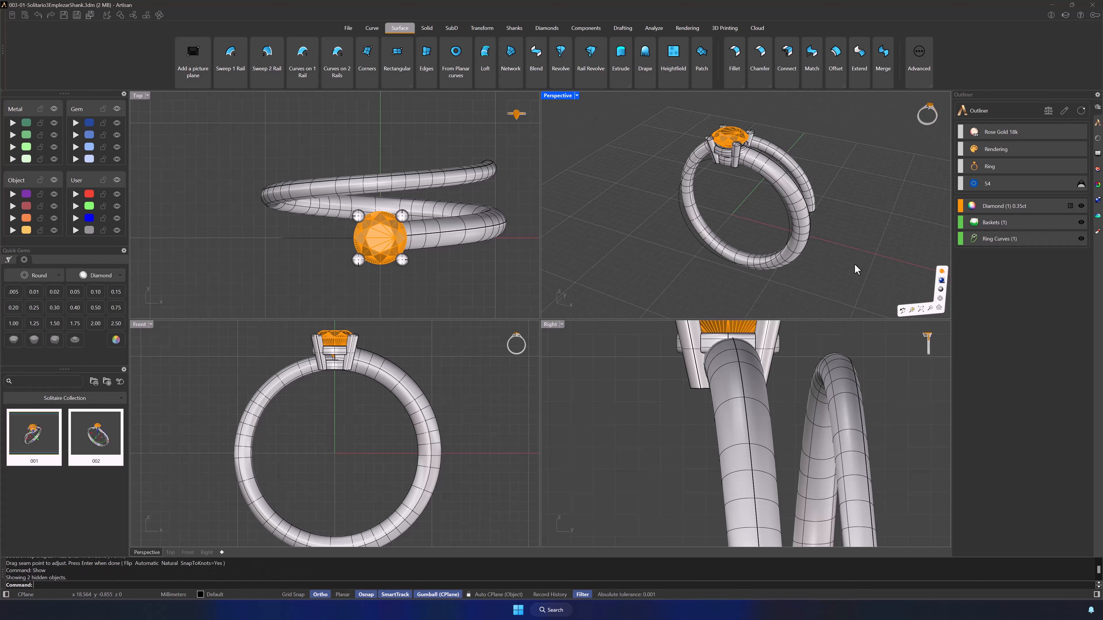
Add a round cap to the shank's thin open end, with a height of 0.75 and its direction flipped outward.
right_click_drag(860, 270, 812, 254)
scroll(793, 227, "up", 3)
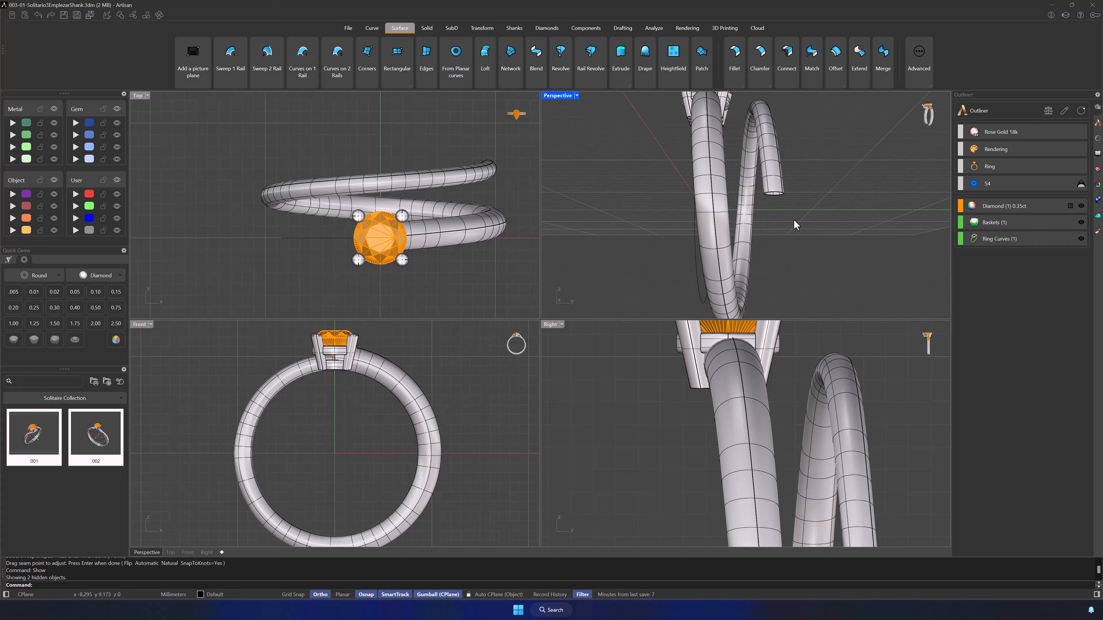
left_click(425, 28)
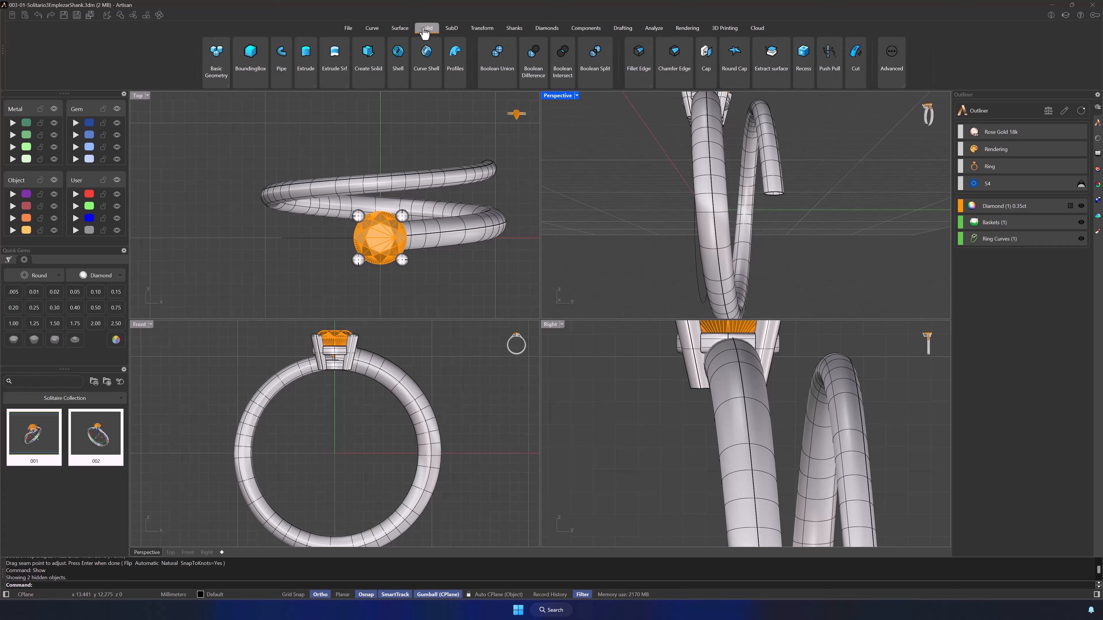
left_click(734, 56)
left_click(769, 192)
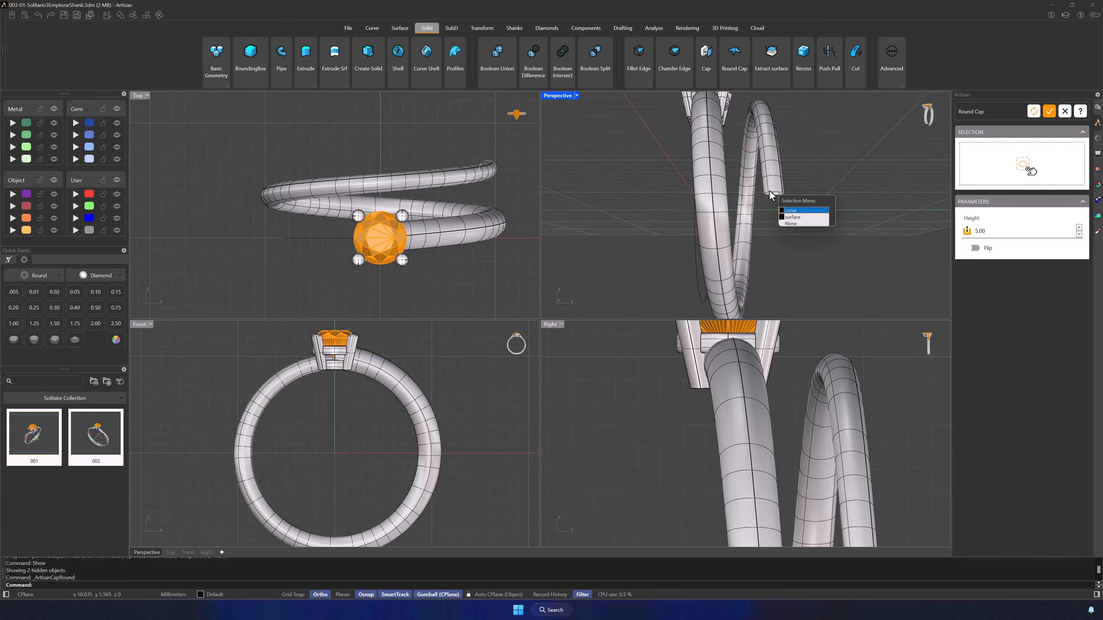
left_click(804, 210)
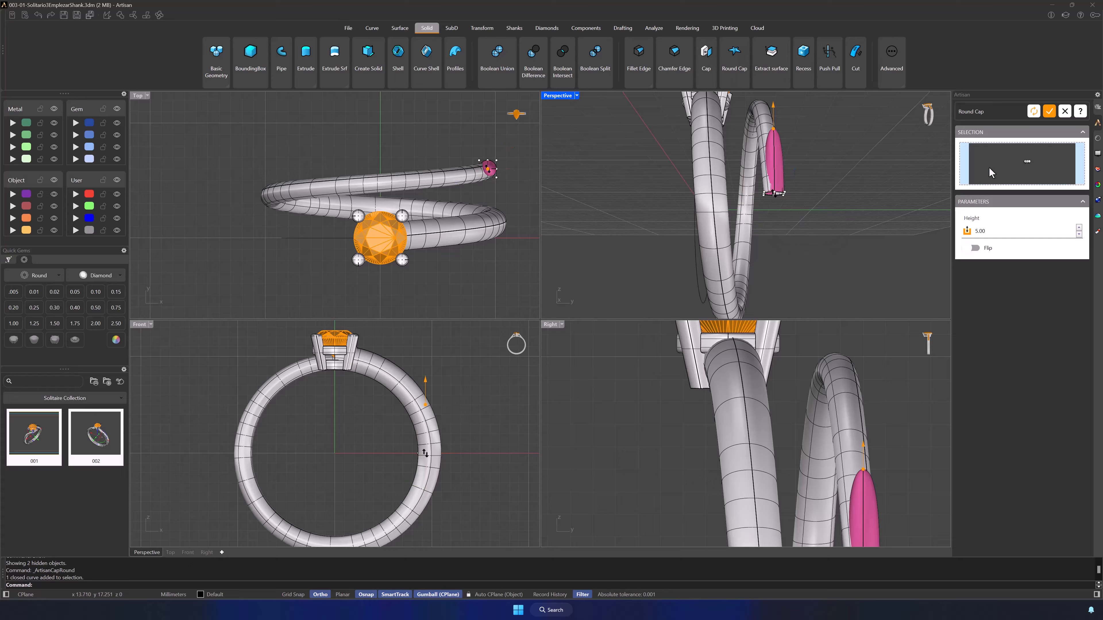
left_click(972, 249)
double_click(983, 232)
type("0.70")
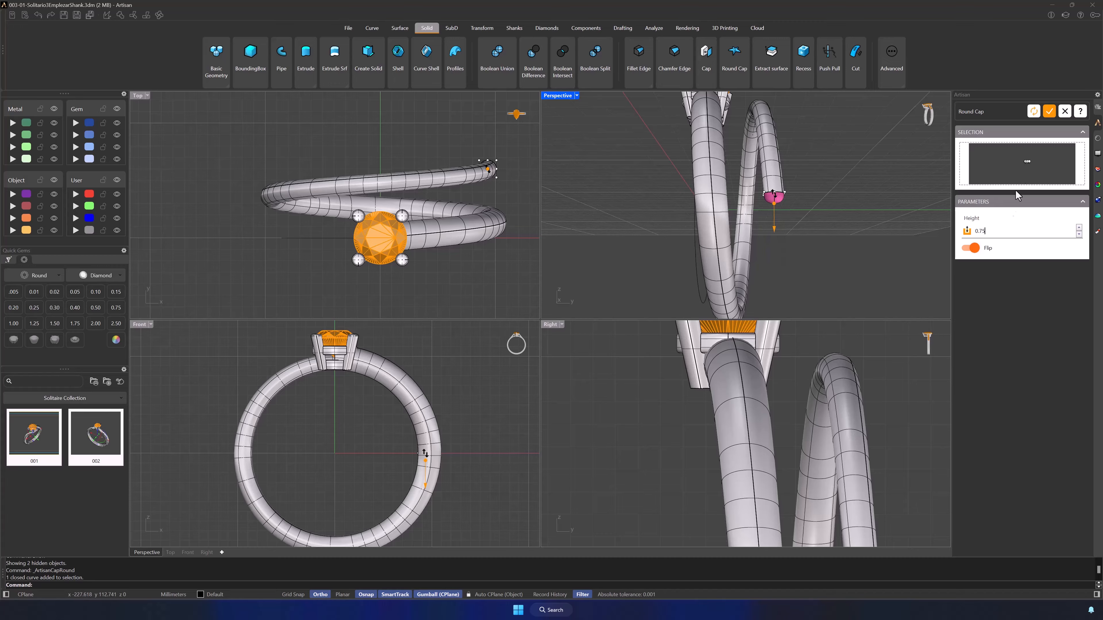
left_click(1049, 111)
Join the round cap and the swept shank into one polysurface.
right_click_drag(860, 205, 860, 239)
left_click(816, 221)
left_click(803, 171, "shift")
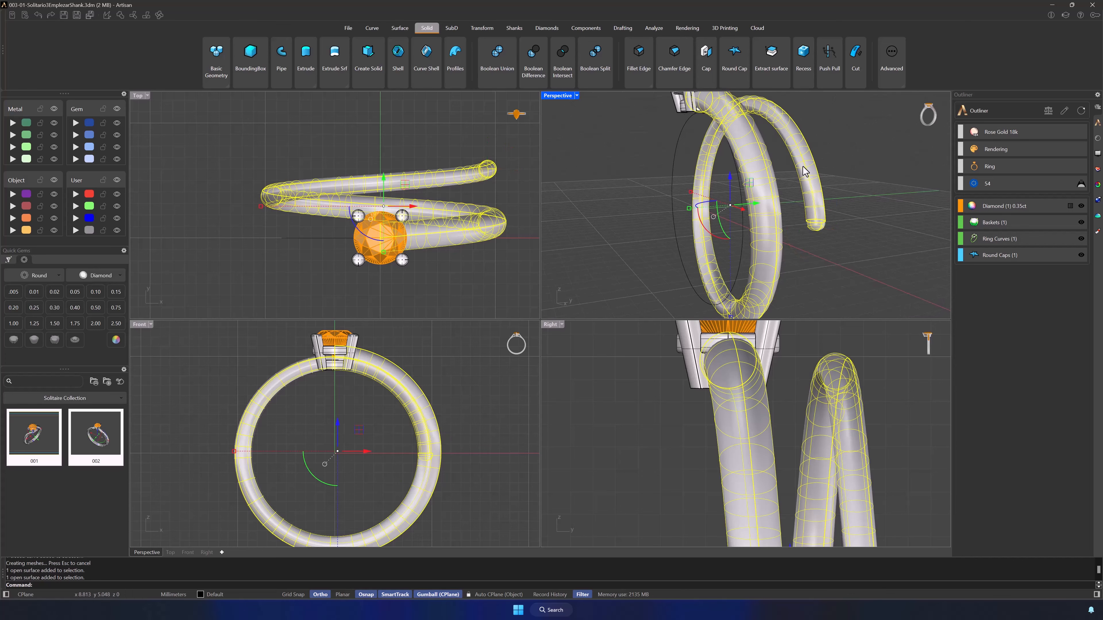
type("Join")
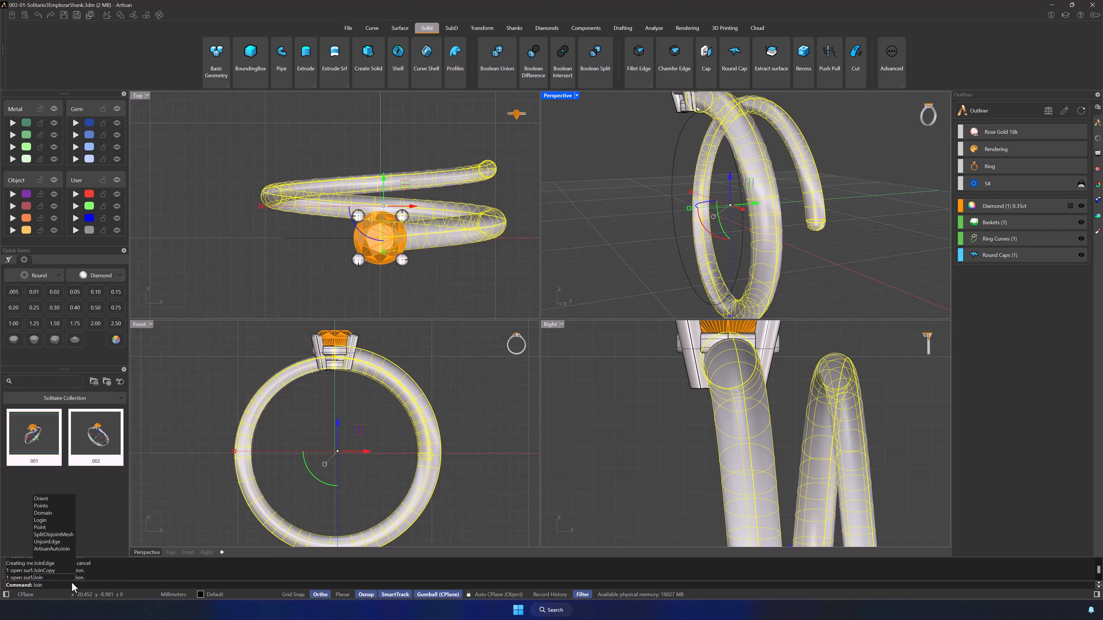
key("Return")
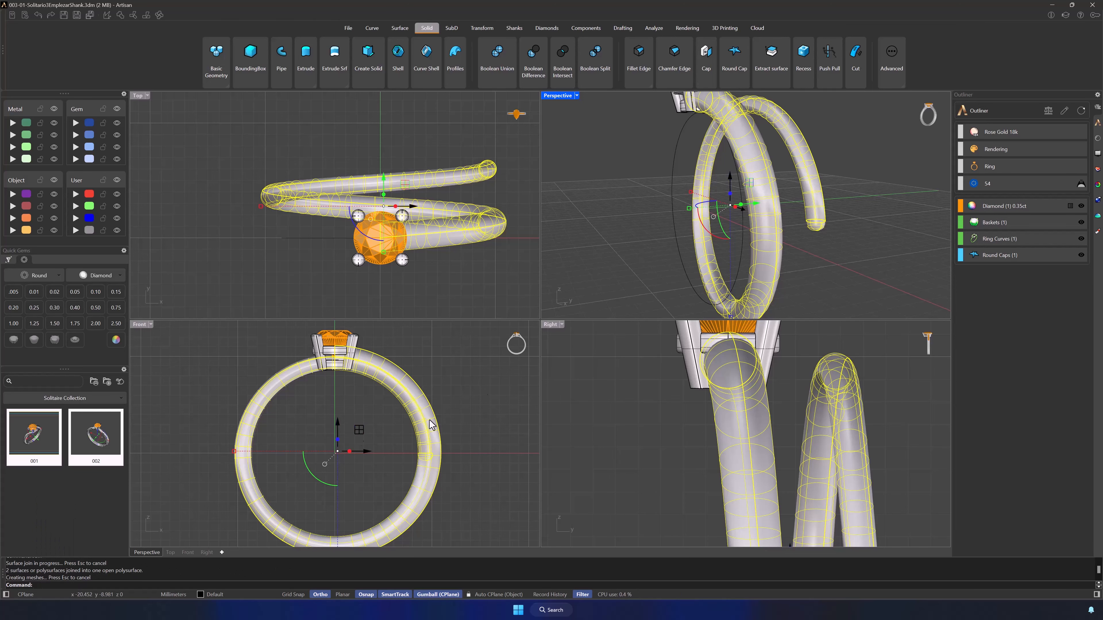
left_click(804, 240)
left_click(825, 213)
left_click(853, 275)
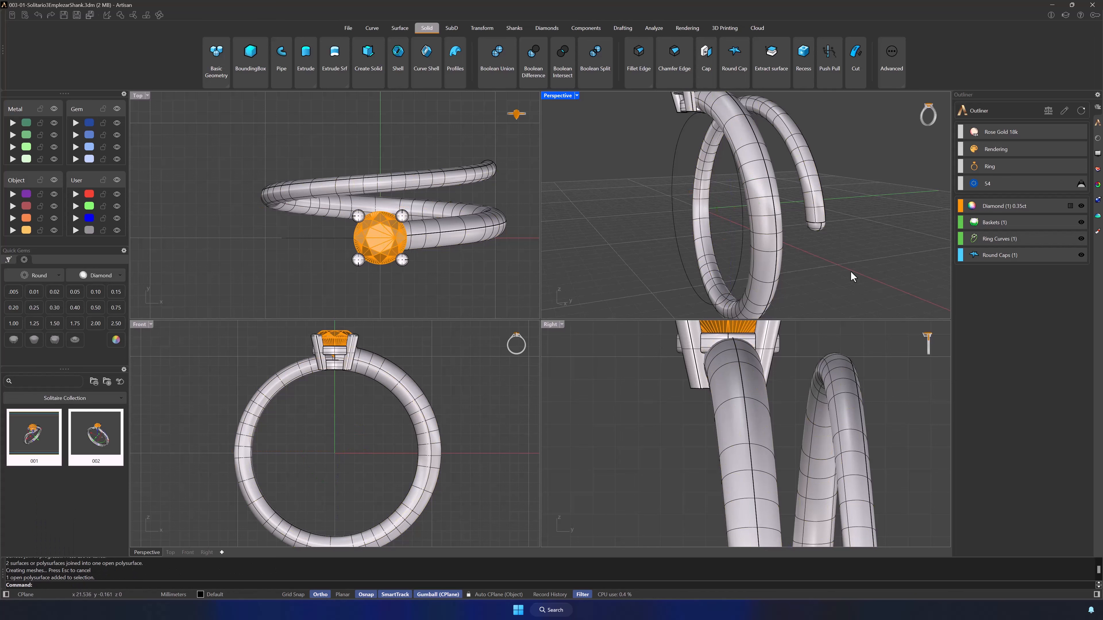
Hide the basket setting to expose the shank's thick open end beneath the diamond.
right_click_drag(851, 271, 769, 243)
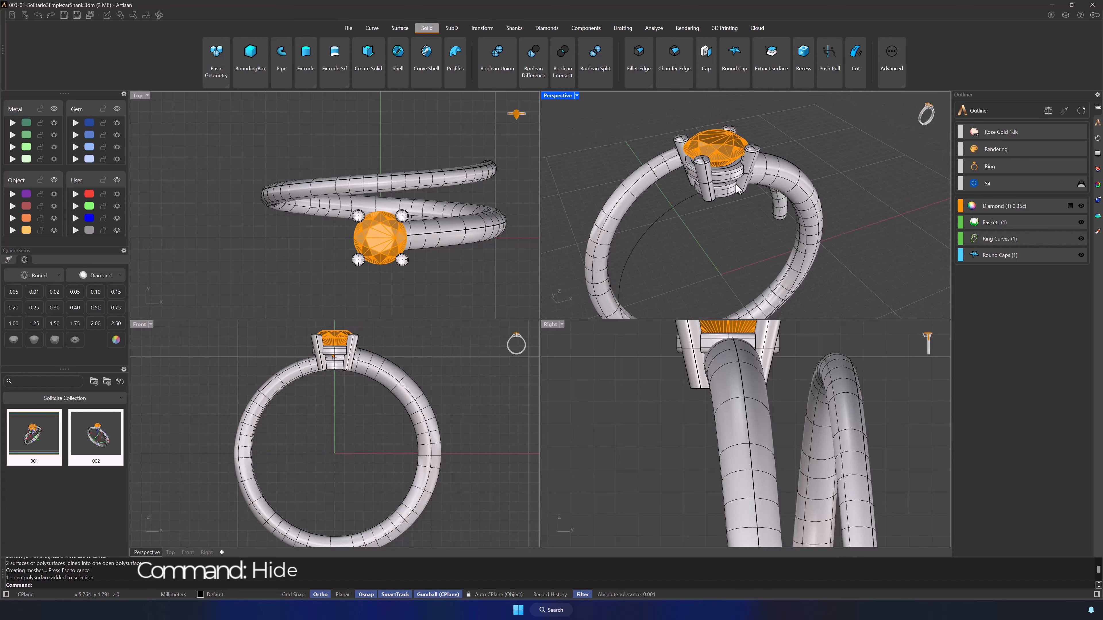
left_click(734, 185)
key("ctrl+h")
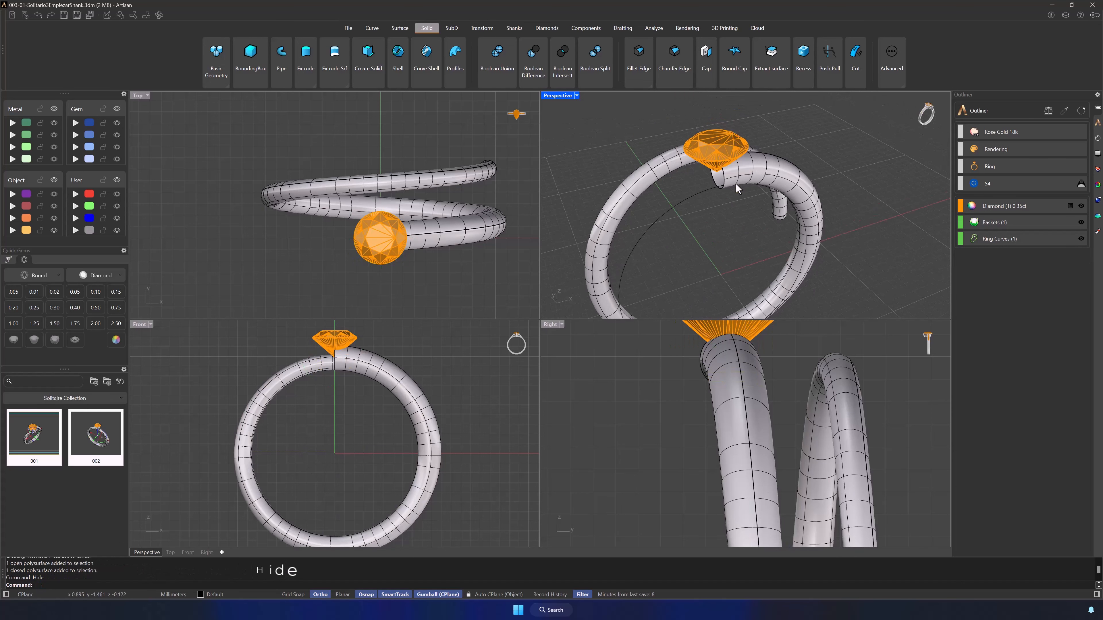
Close the shank's thick open end under the diamond with a flat cap.
mouse_move(735, 183)
right_mouse_down()
mouse_move(756, 147)
mouse_move(737, 192)
right_mouse_up()
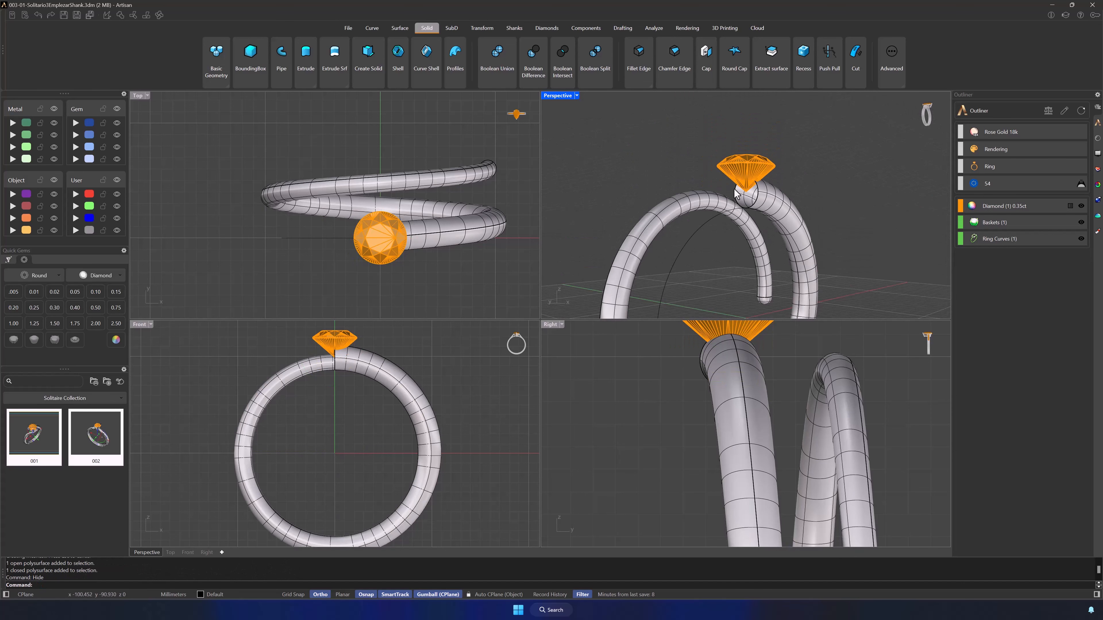
left_click(778, 208)
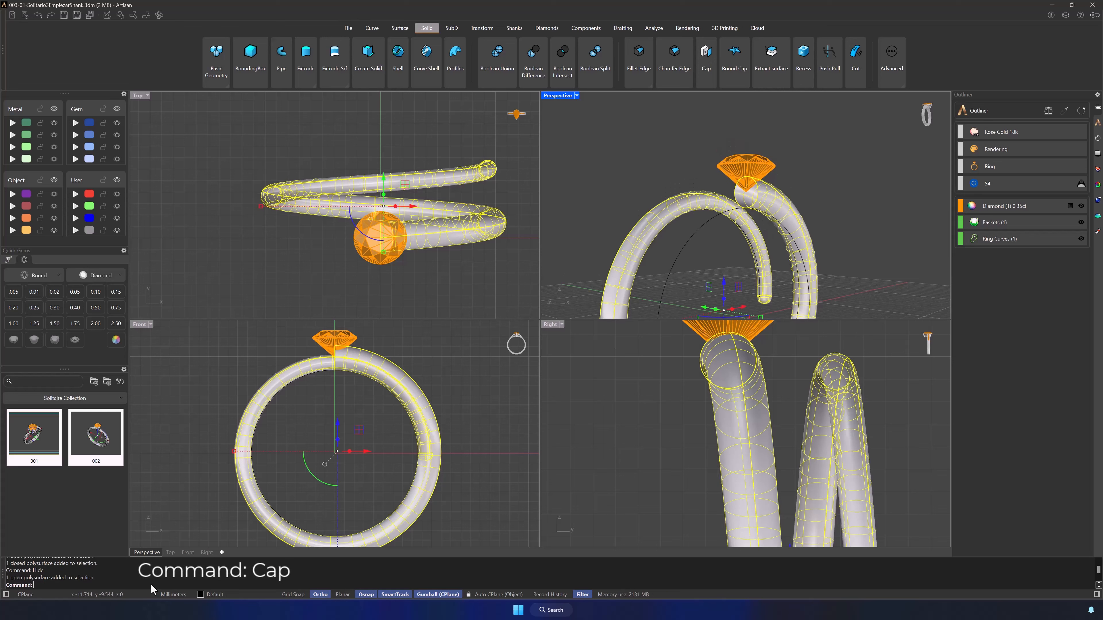
type("Cap")
key("Return")
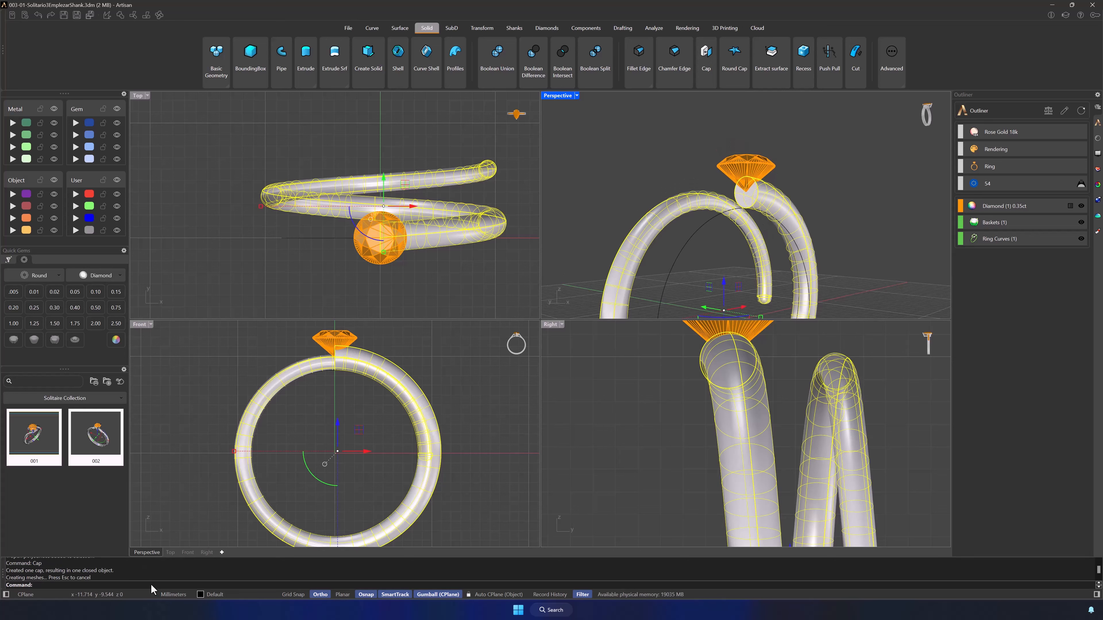
left_click(822, 211)
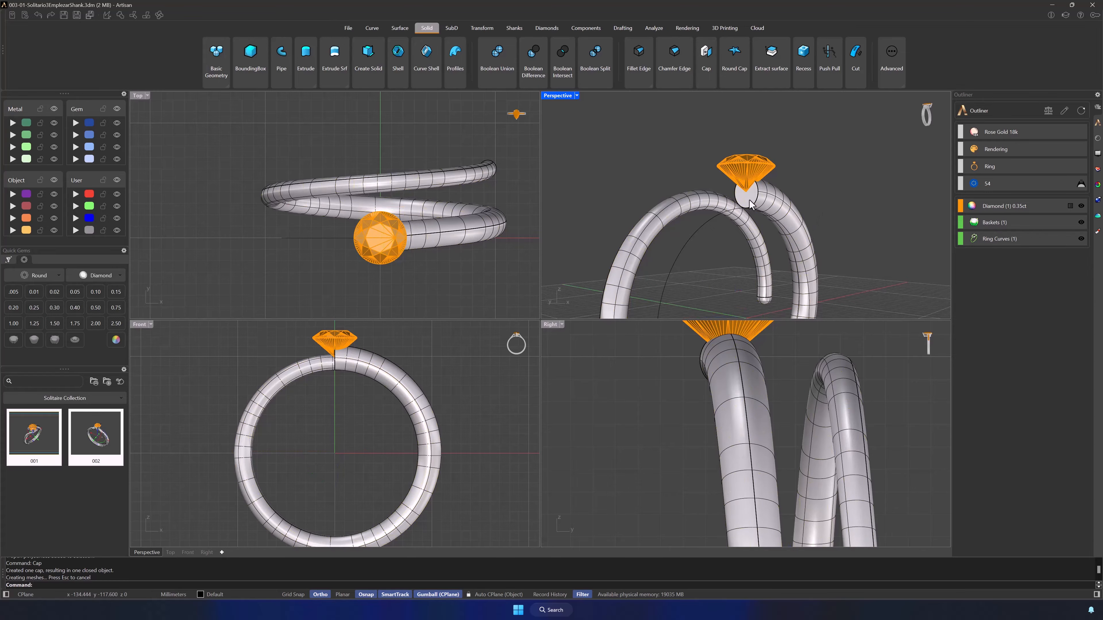
Bring the hidden basket back into view on the capped shank.
key("ctrl+alt+h")
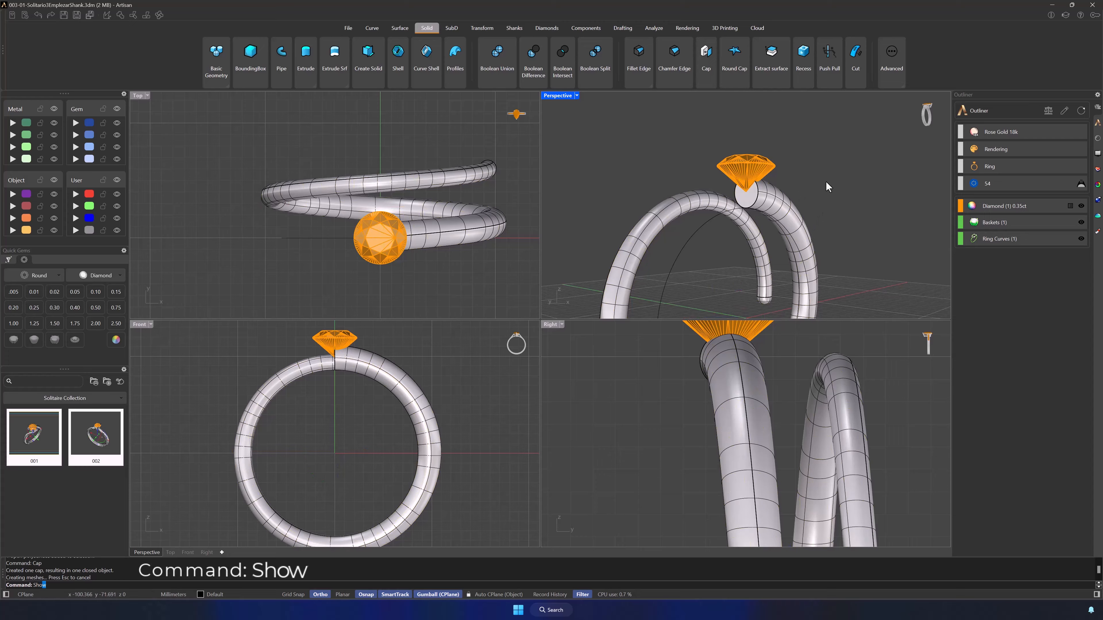
right_click_drag(825, 182, 858, 206)
scroll(754, 203, "up", 4)
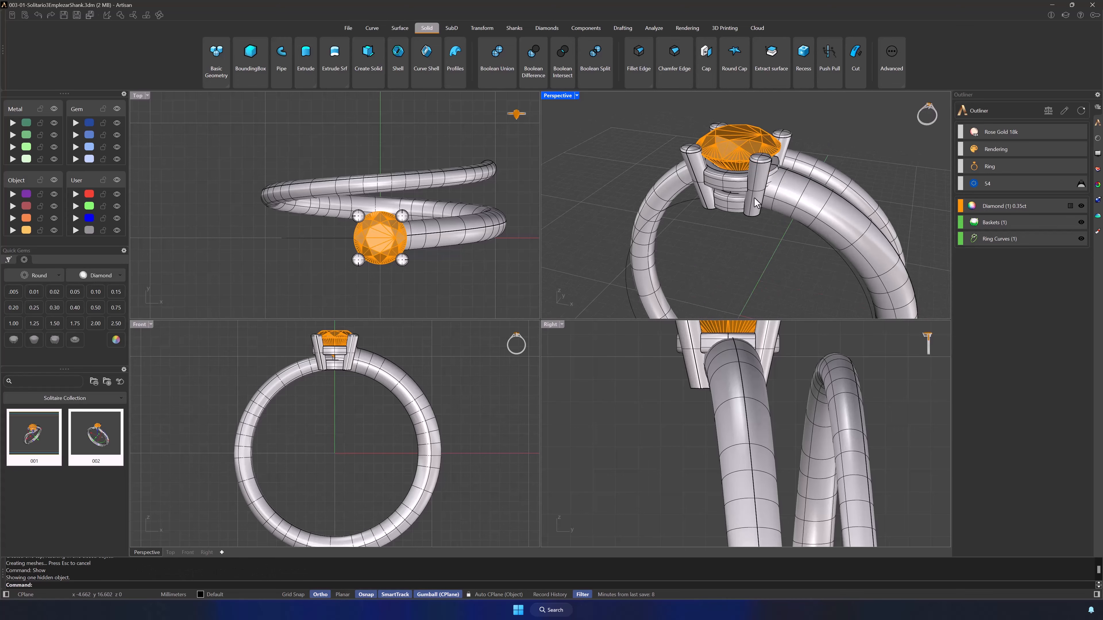
Loft a Normal-style surface between the basket's lower inner edge and its upper inner edge beneath the diamond, without simplifying the curves.
left_click(400, 28)
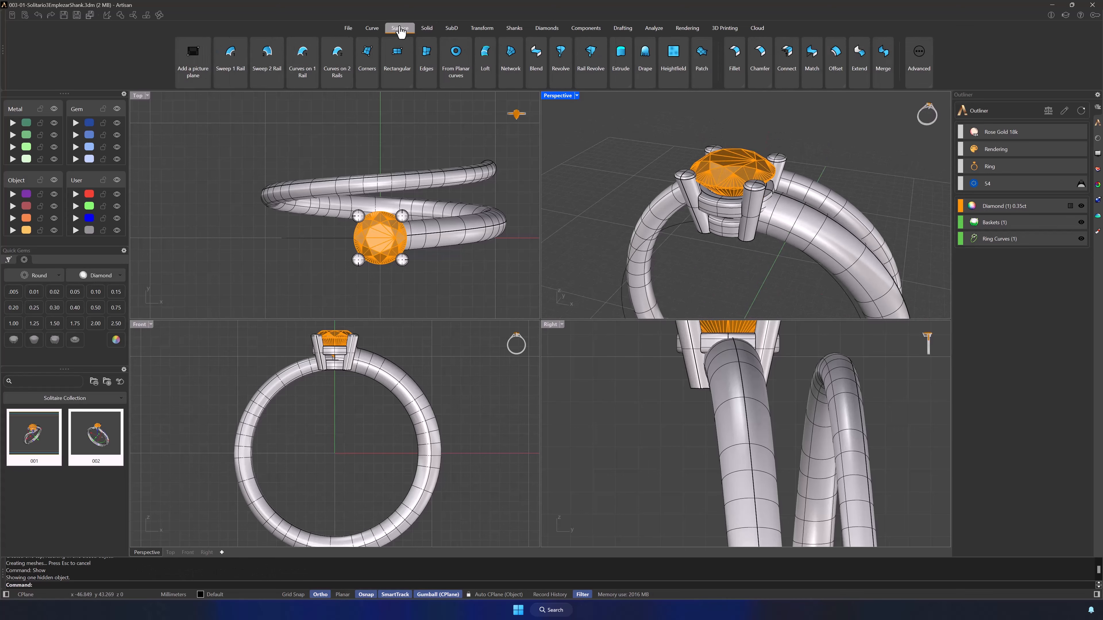
left_click(485, 58)
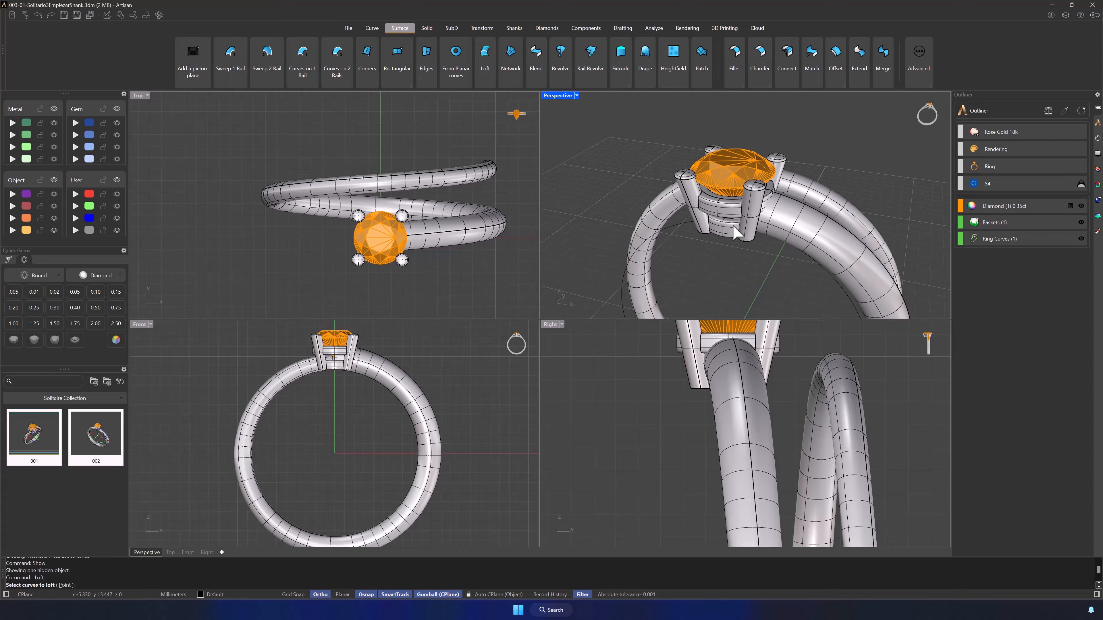
scroll(734, 228, "up", 3)
left_click(721, 212)
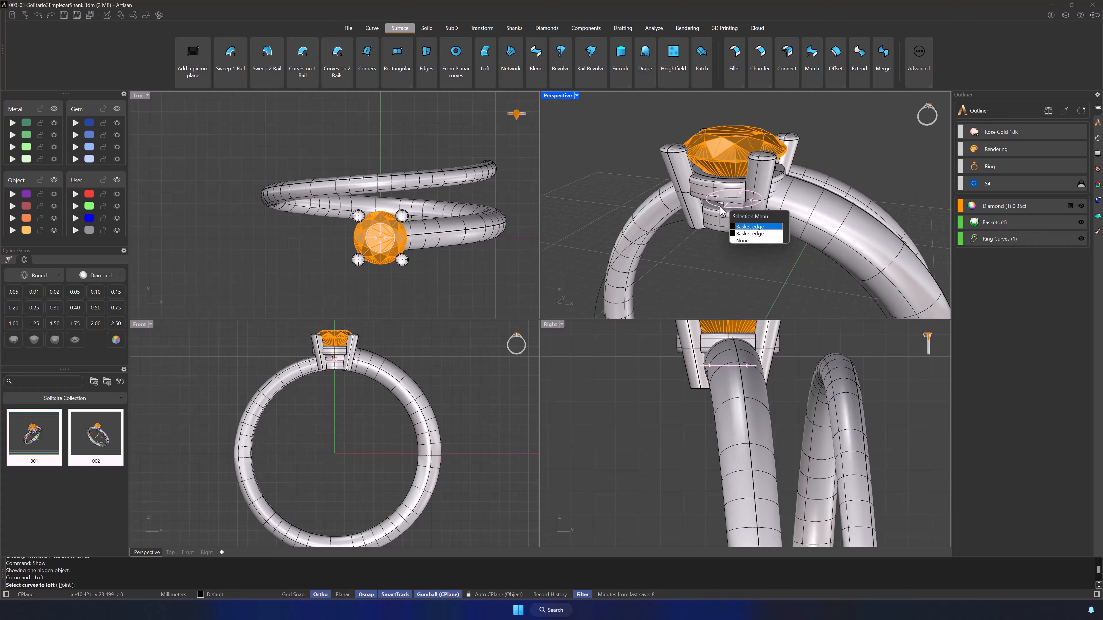
left_click(750, 227)
left_click(712, 185)
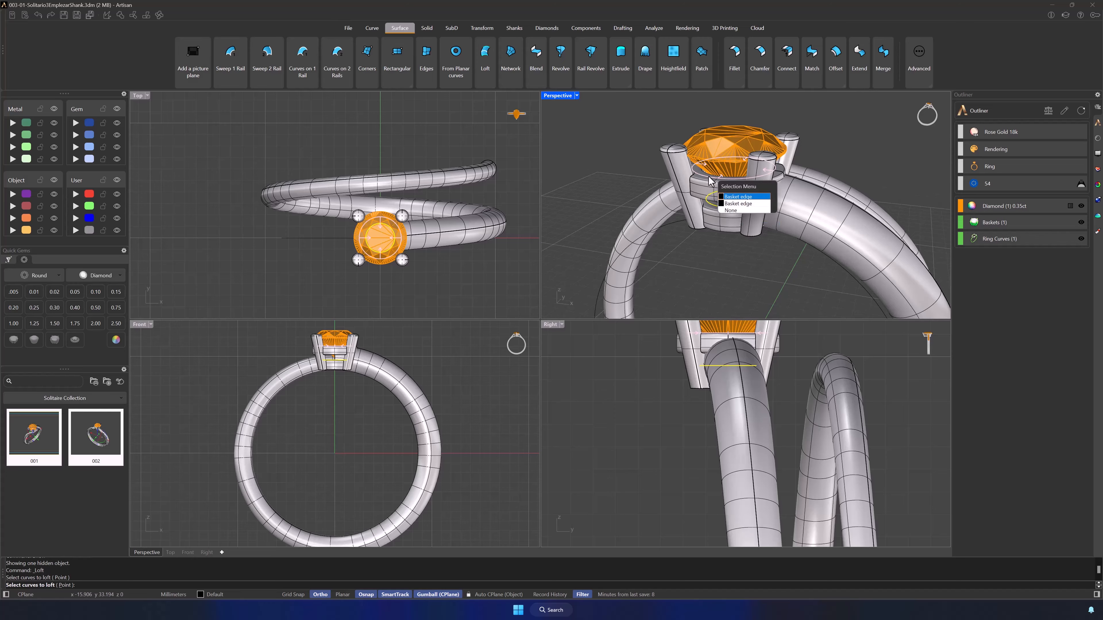
left_click(738, 204)
key("Return")
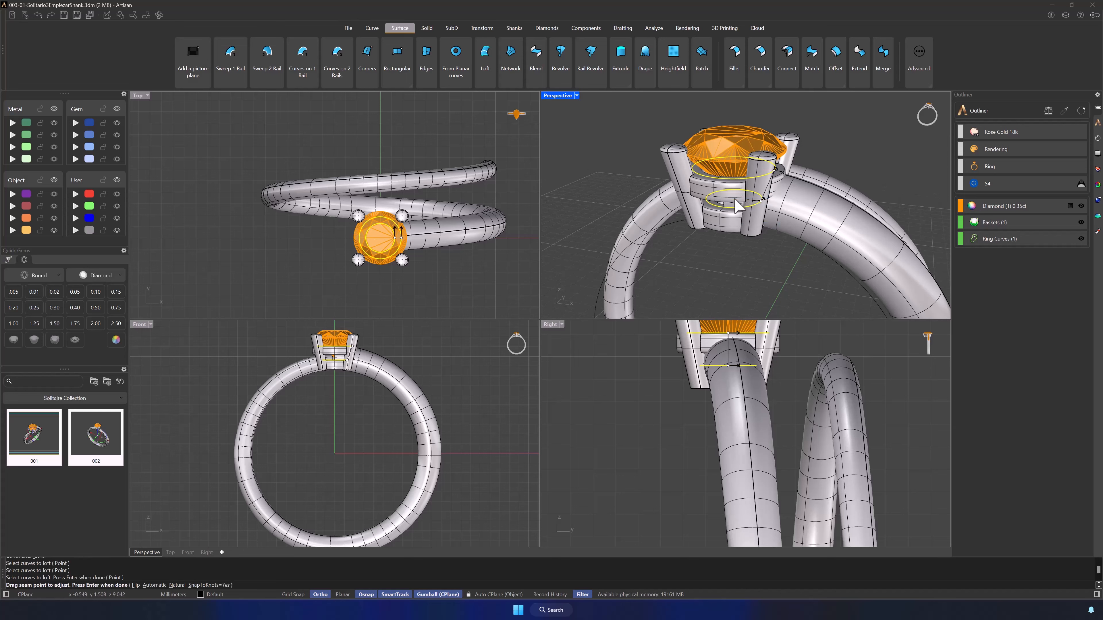
key("Return")
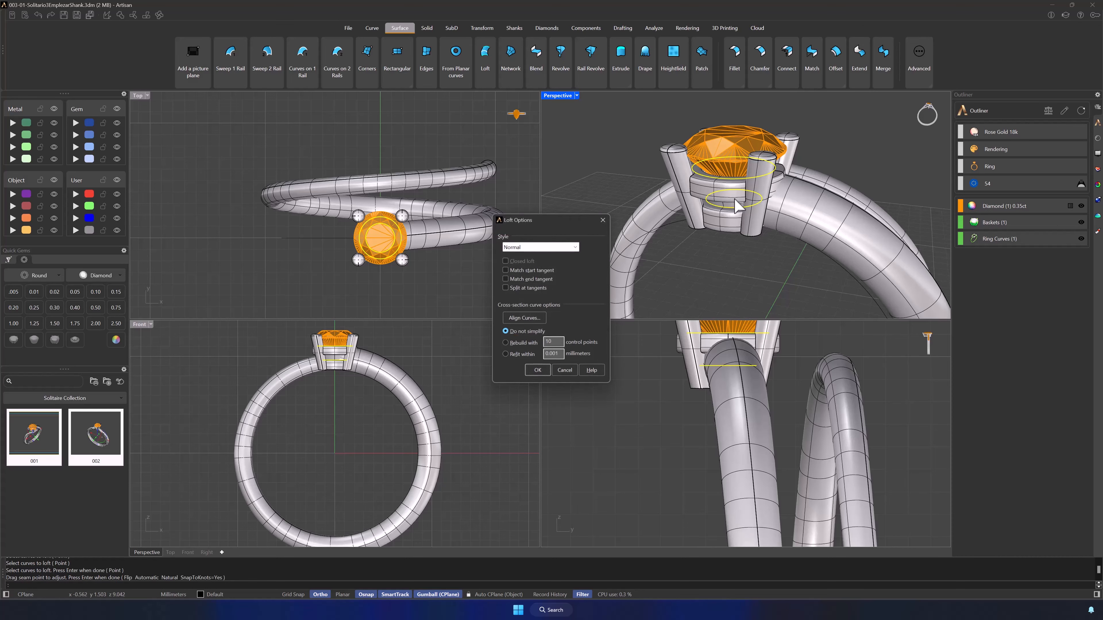
left_click(537, 371)
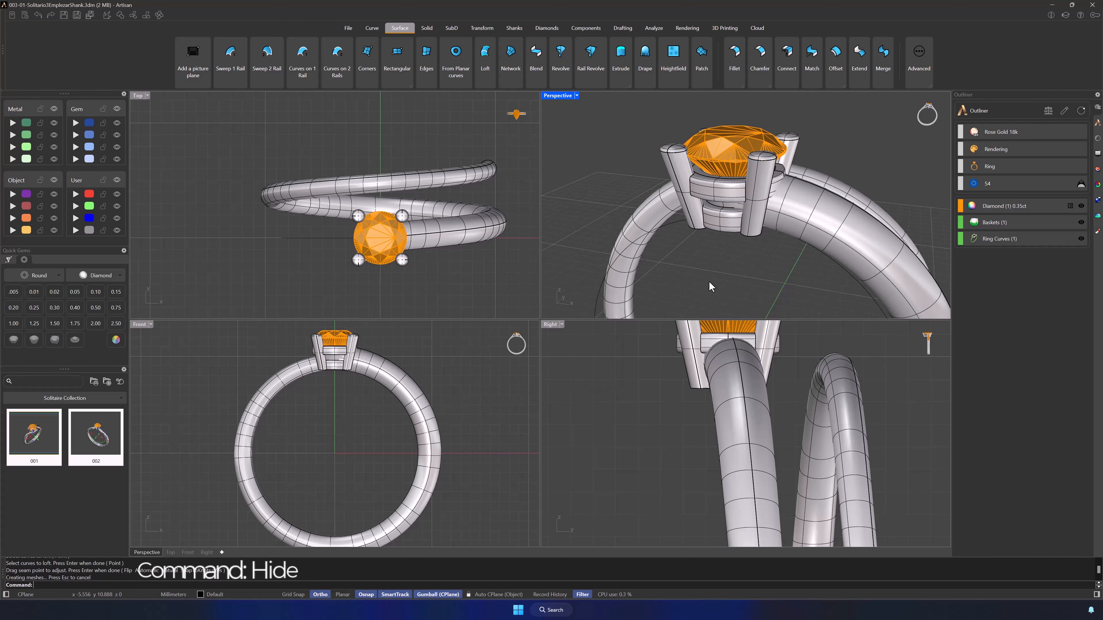
Hide the basket setting to expose the lofted cone beneath the diamond.
left_click(753, 234)
key("ctrl+h")
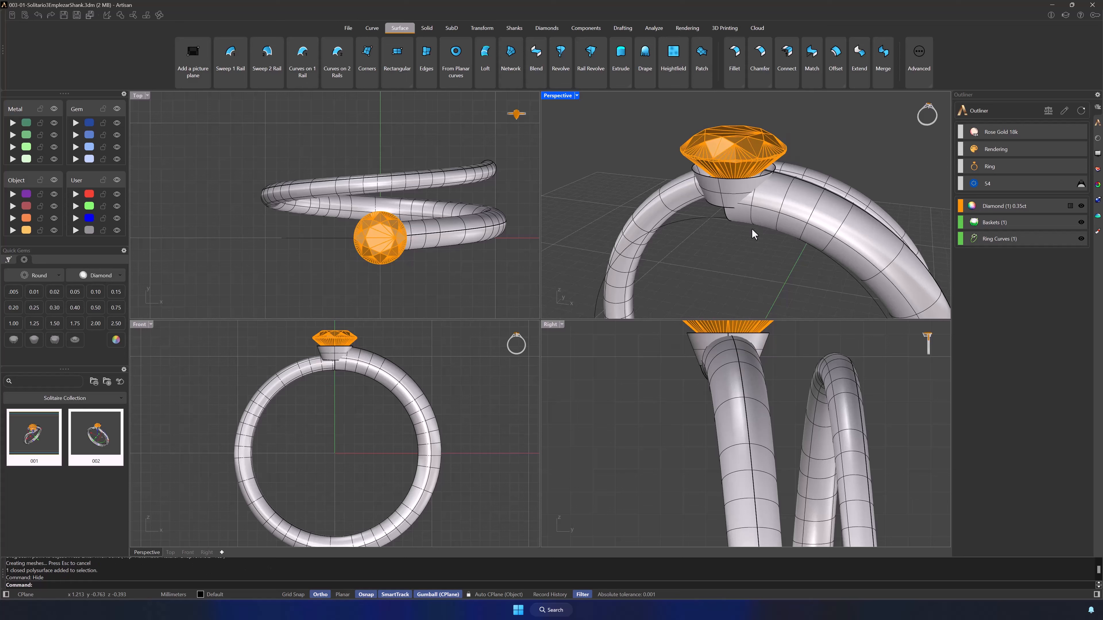
mouse_move(753, 234)
right_mouse_down()
mouse_move(825, 210)
mouse_move(774, 237)
right_mouse_up()
Extend the lofted cone's upper edge smoothly to above the diamond and its lower edge down past the inside of the shank.
left_click(859, 57)
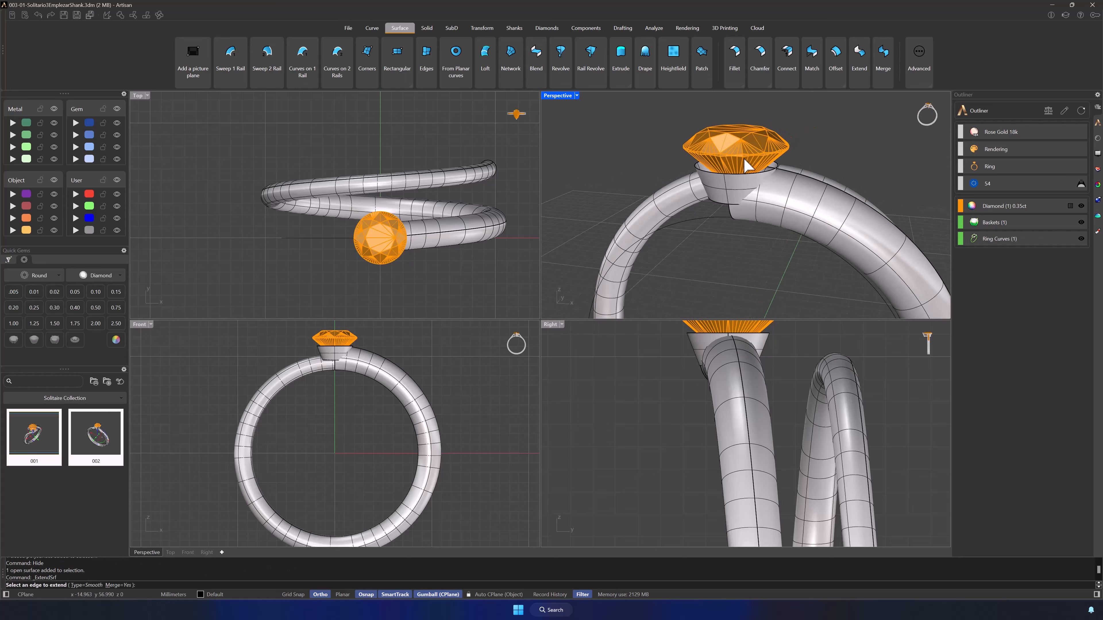
left_click(740, 174)
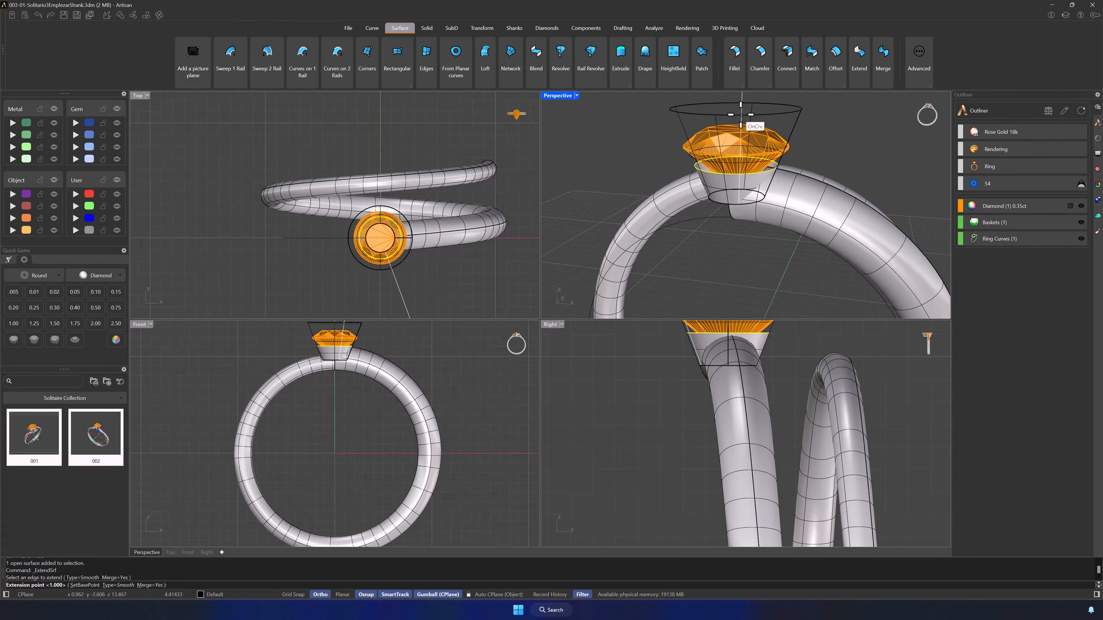
left_click(740, 114)
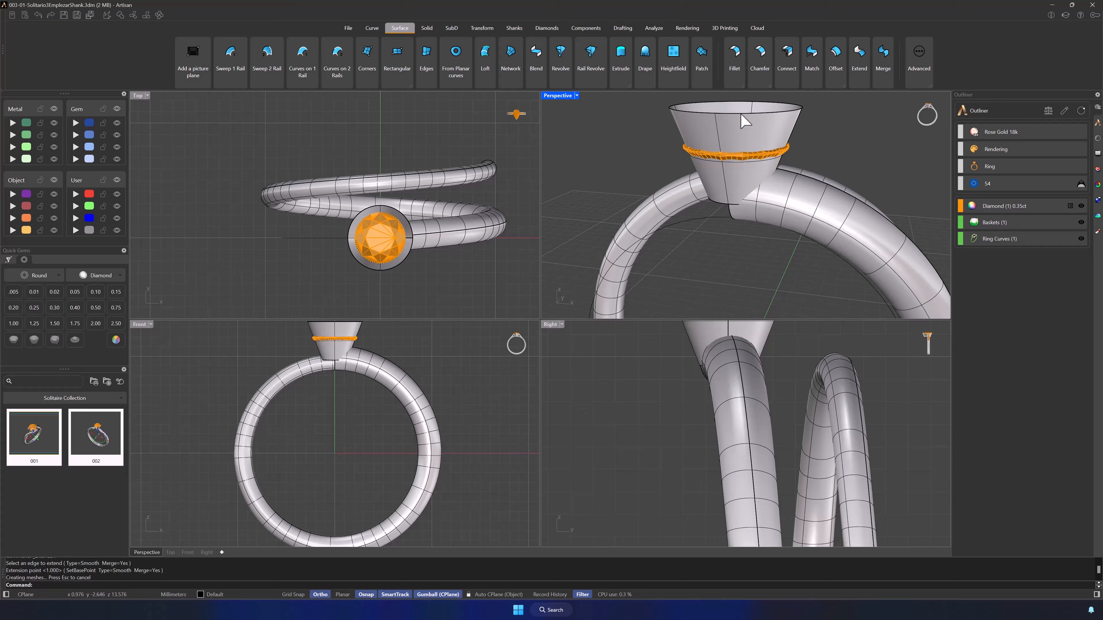
left_click(859, 57)
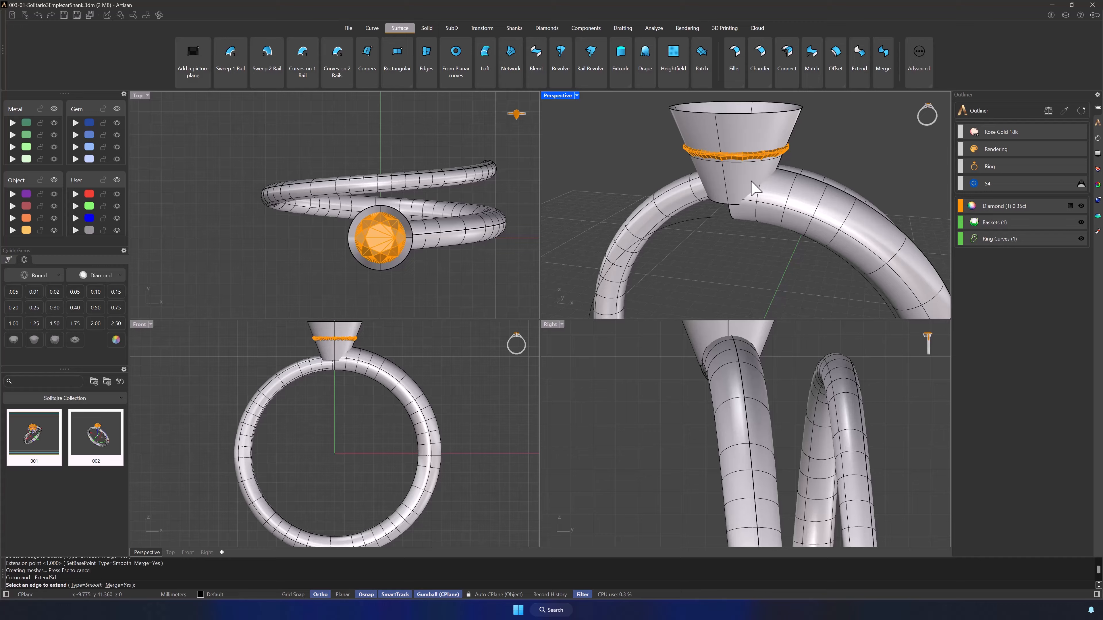
left_click(725, 205)
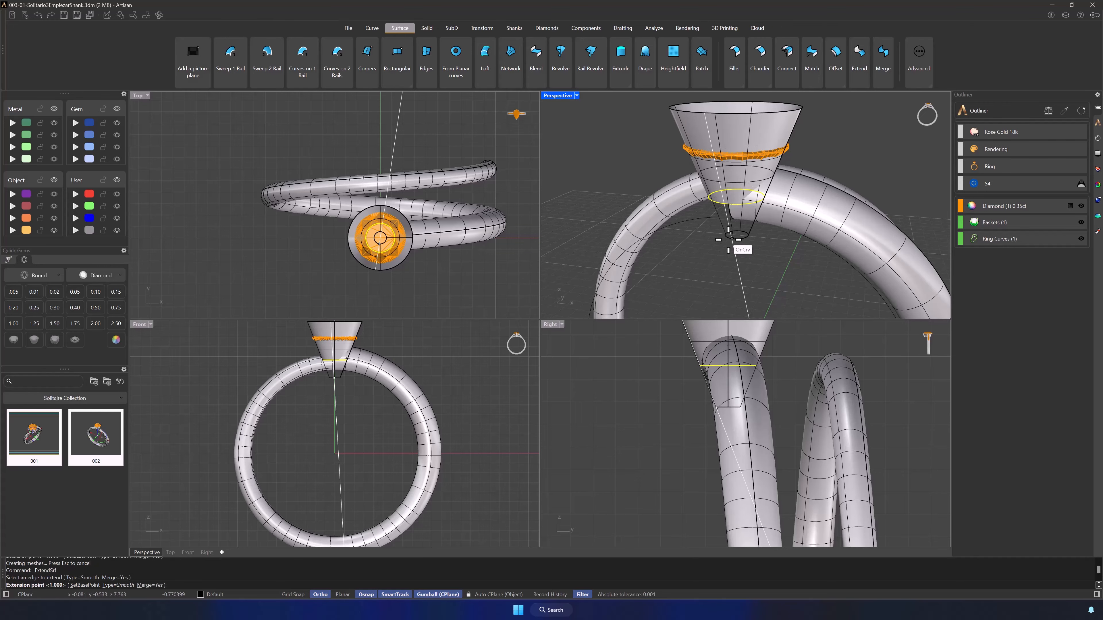
left_click(731, 239)
right_click_drag(771, 265, 784, 264)
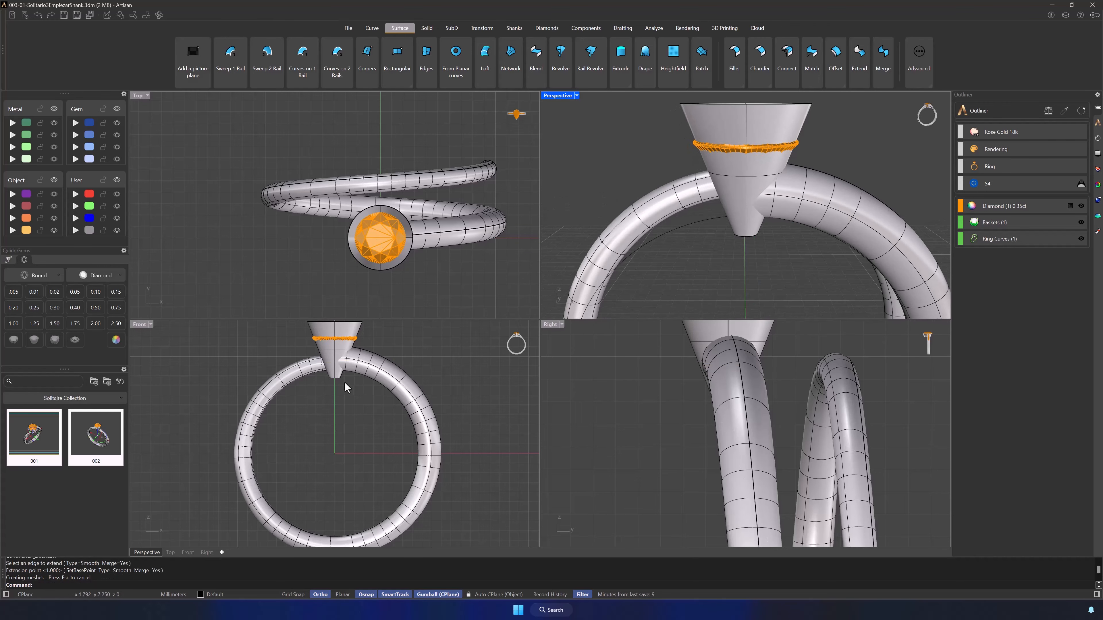
scroll(372, 444, "up", 5)
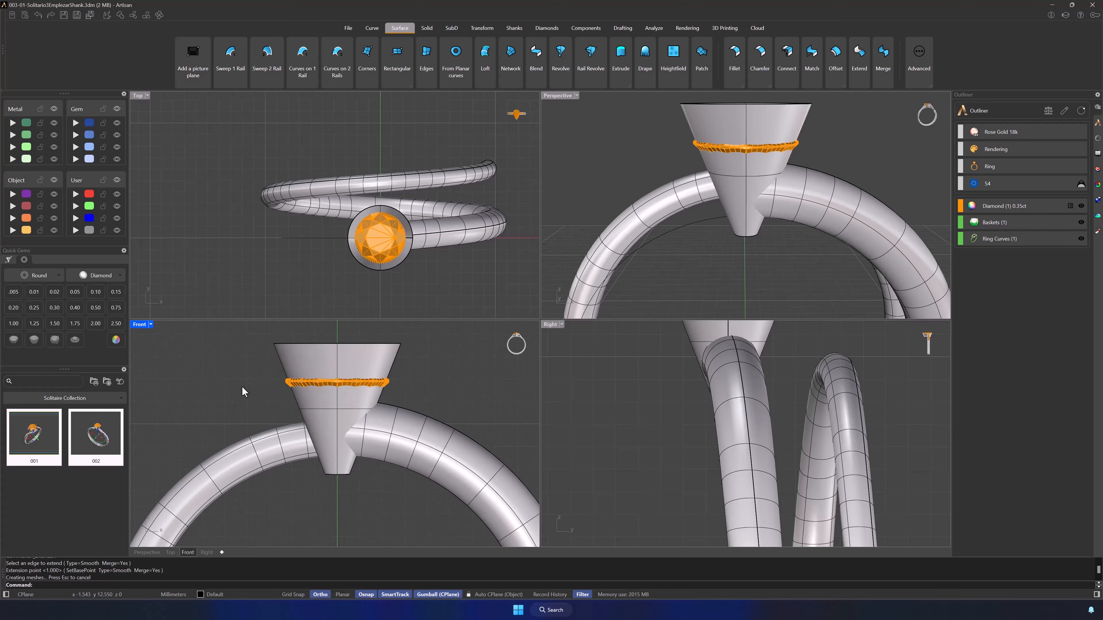
Bring the hidden basket setting back into view around the extended cone.
left_click(795, 263)
key("ctrl+alt+h")
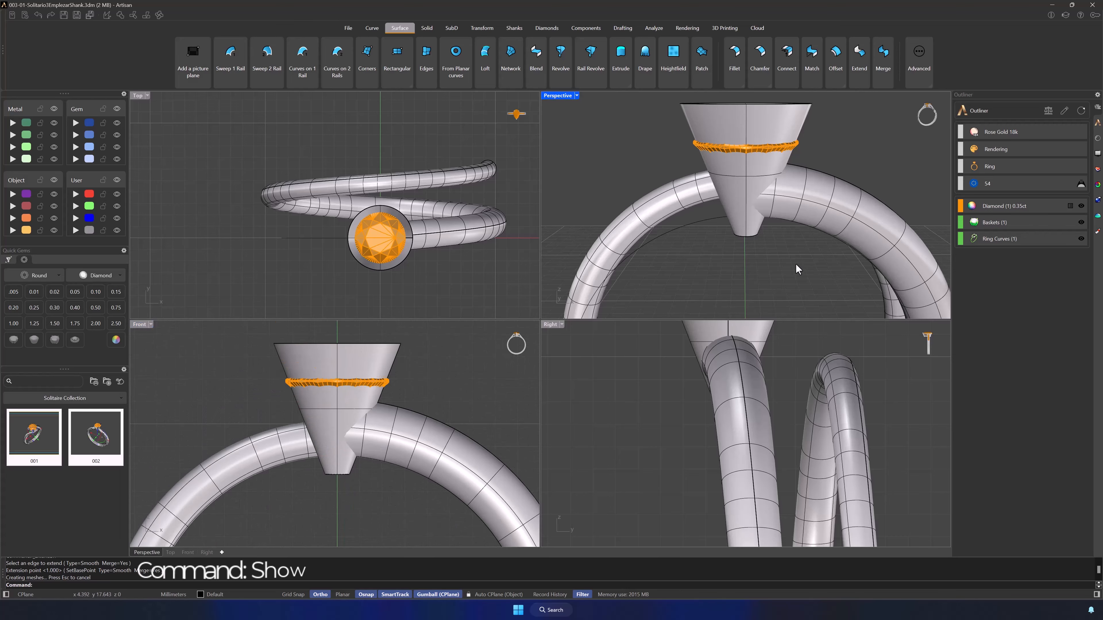
scroll(796, 263, "down", 4)
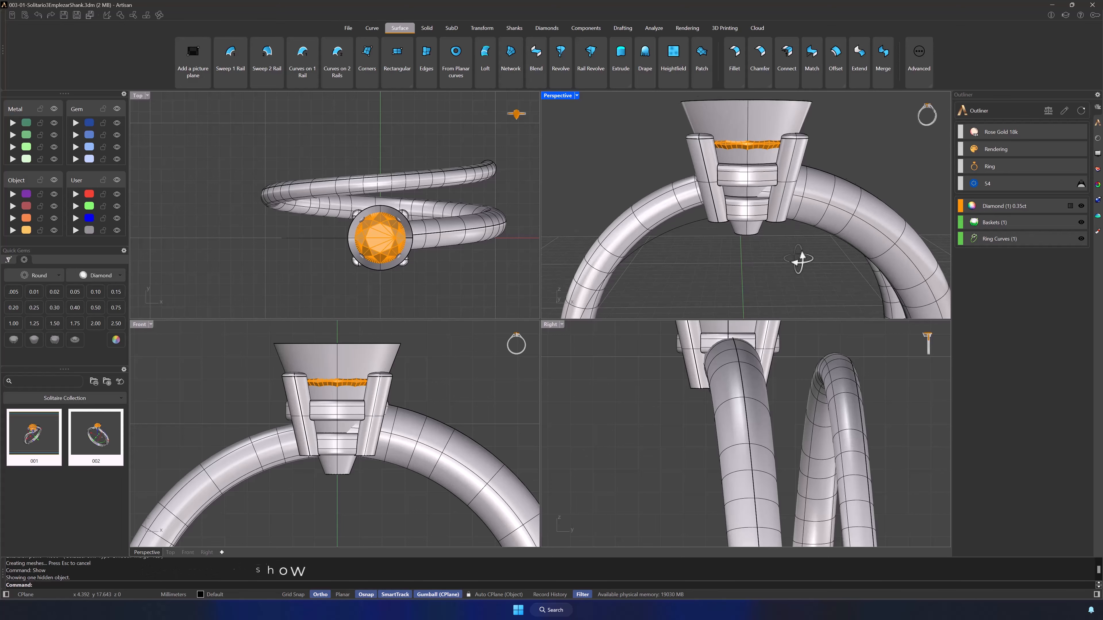
right_click_drag(813, 263, 795, 241)
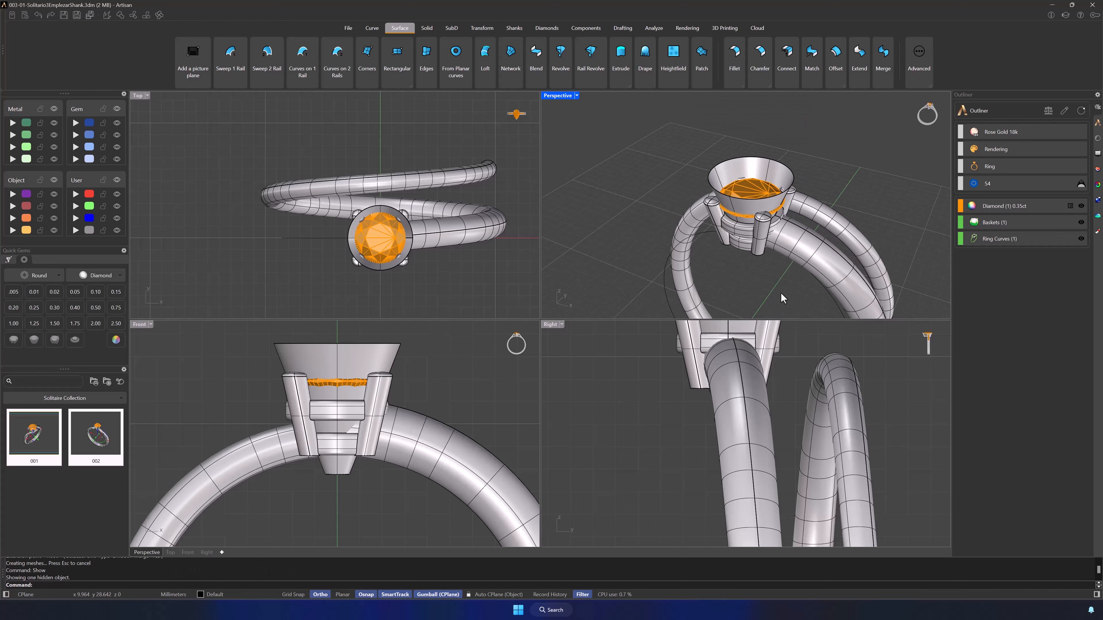
Offset the extended cone surface outward by 0.25 mm as a solid.
left_click(766, 182)
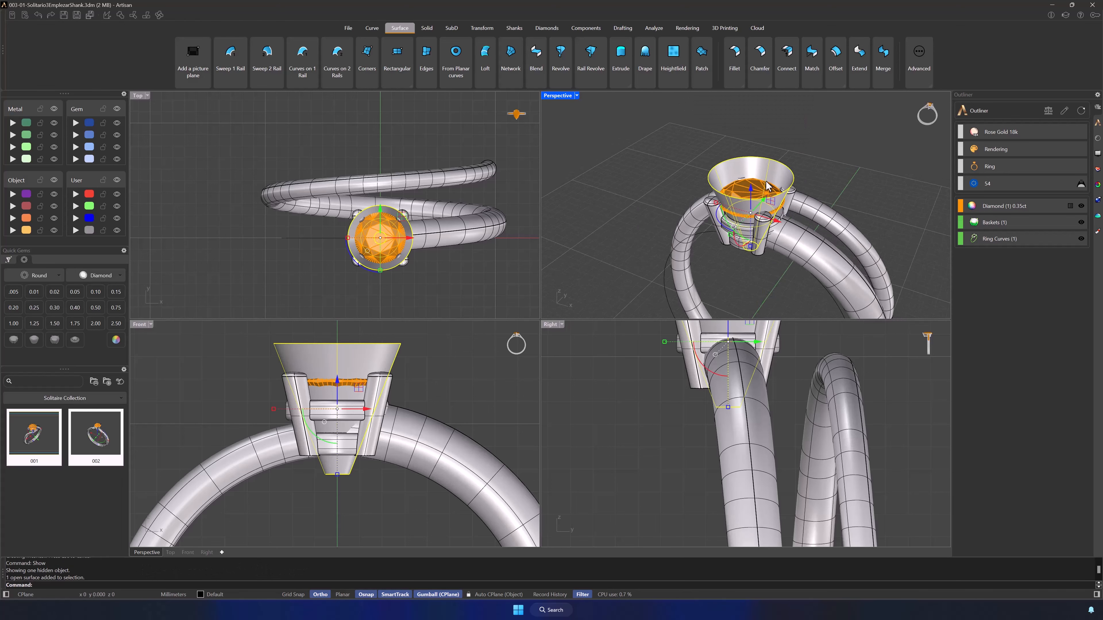
left_click(836, 54)
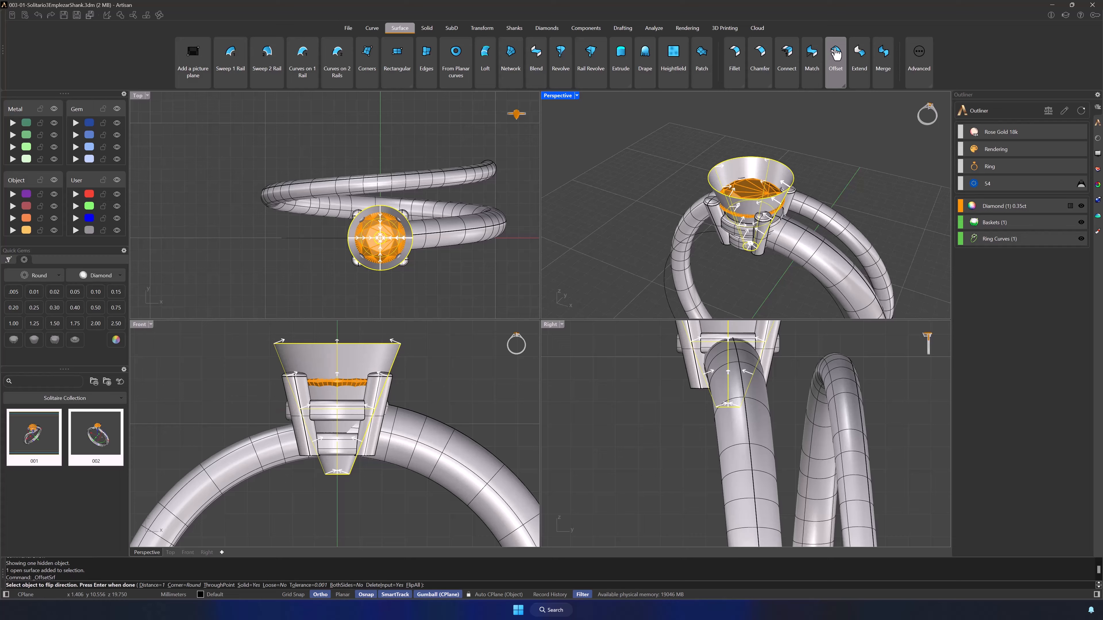
left_click(779, 198)
right_click_drag(786, 198, 821, 204)
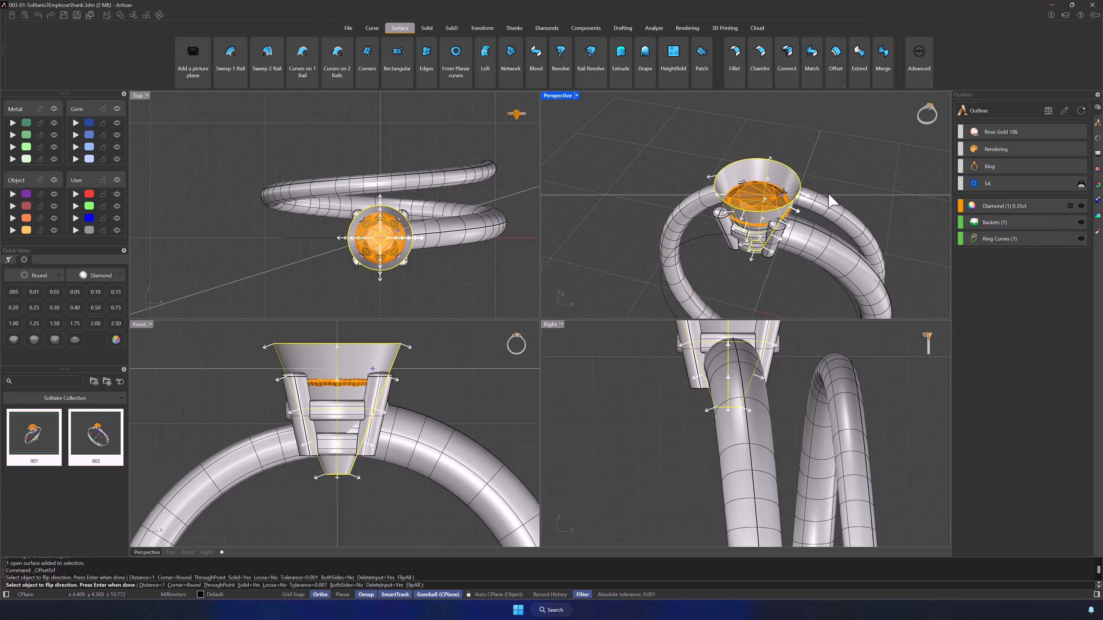
type("0.25")
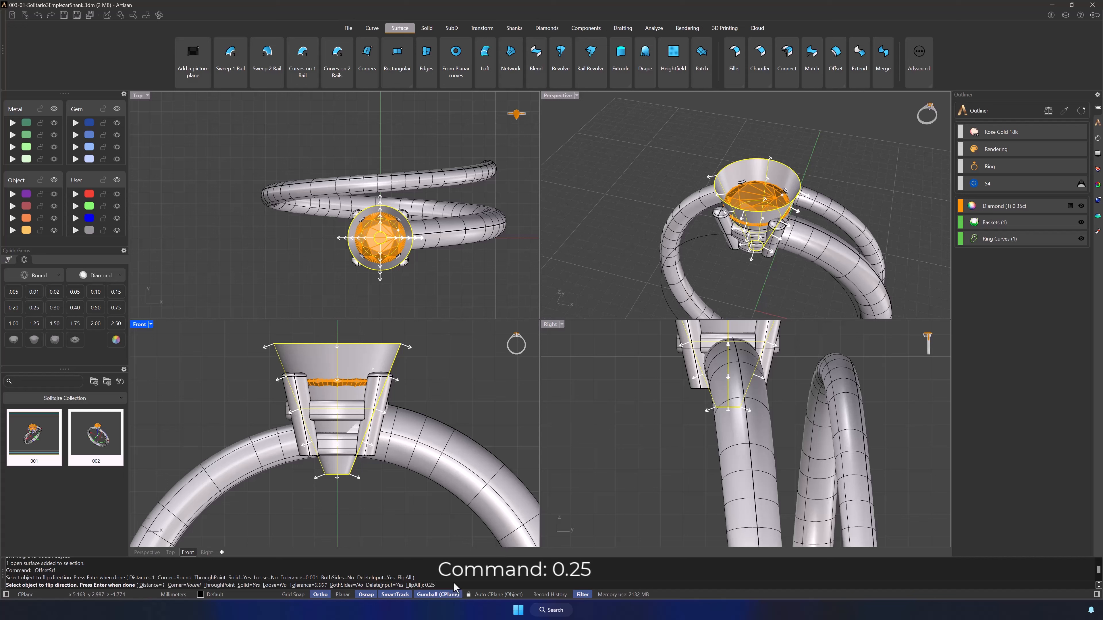
key("Return")
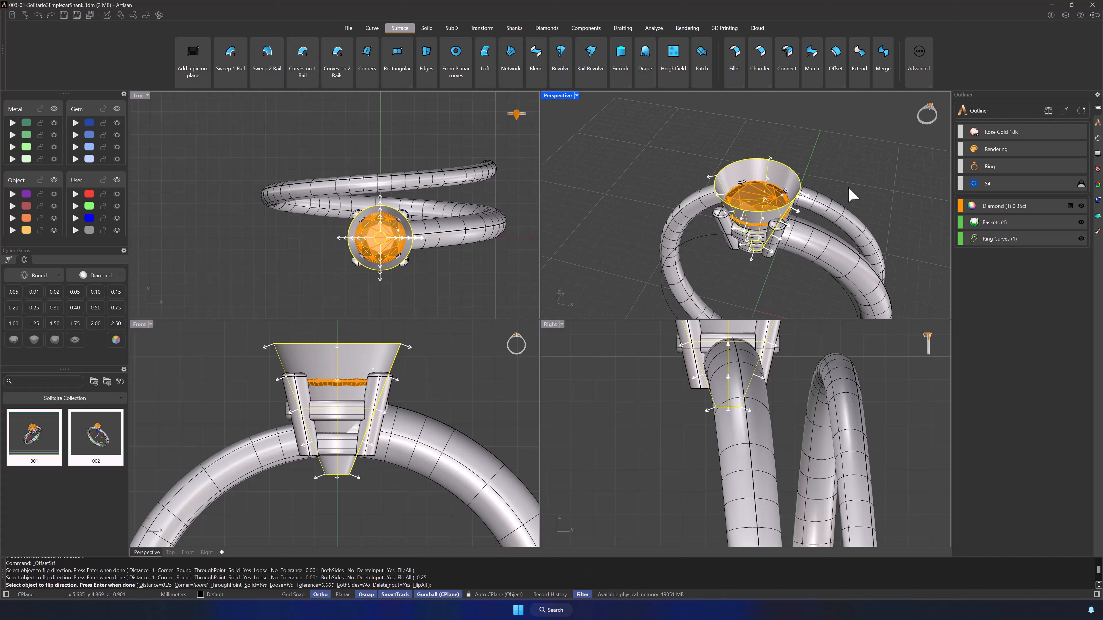
key("Return")
key("Escape")
mouse_move(869, 189)
right_mouse_down()
mouse_move(857, 202)
mouse_move(870, 172)
right_mouse_up()
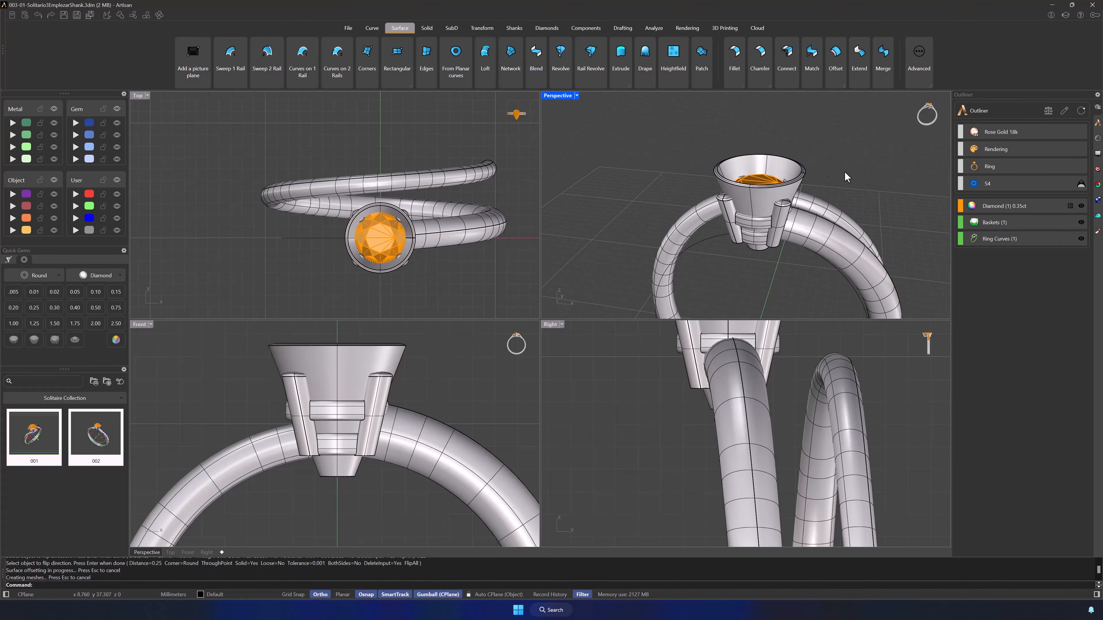
Subtract the thickened cone from the shank with Boolean Difference, and delete the cone cutter.
left_click(427, 30)
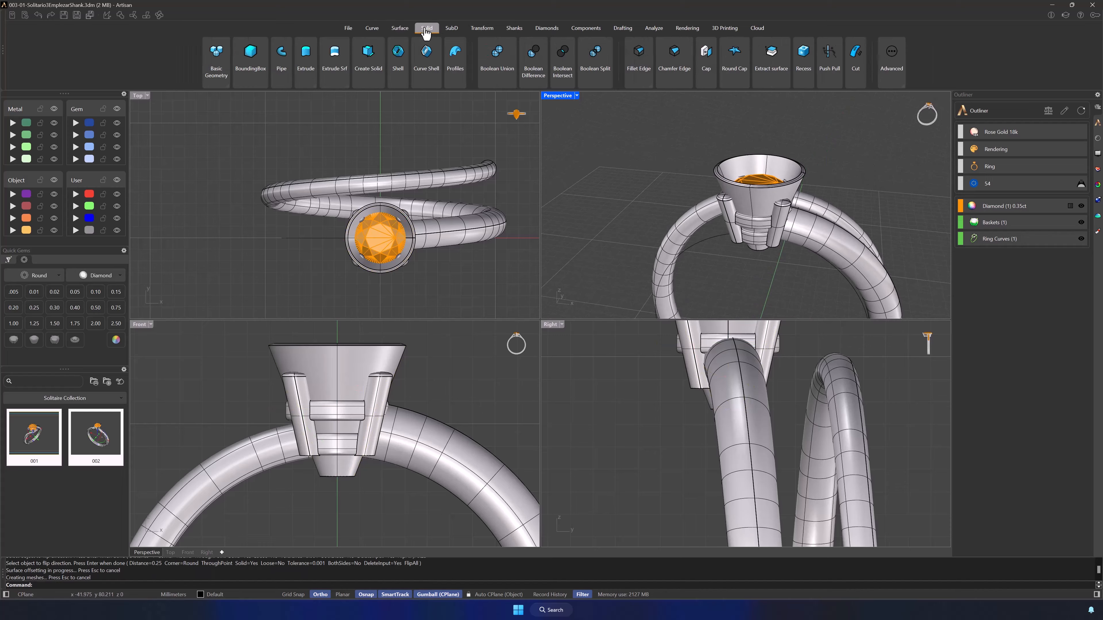
left_click(534, 54)
left_click(840, 246)
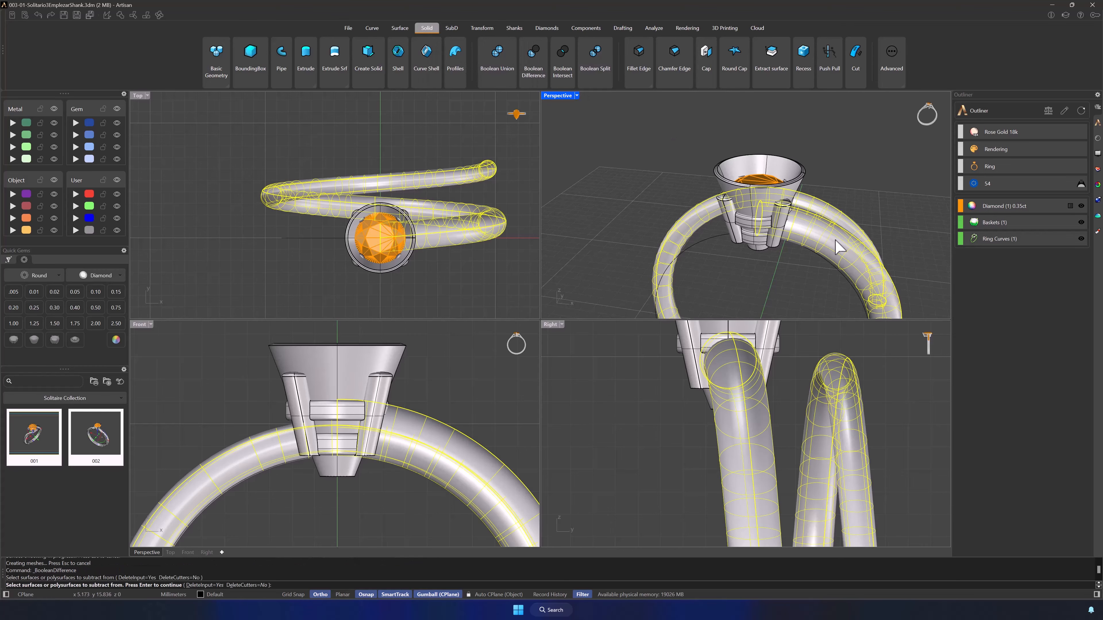
key("Return")
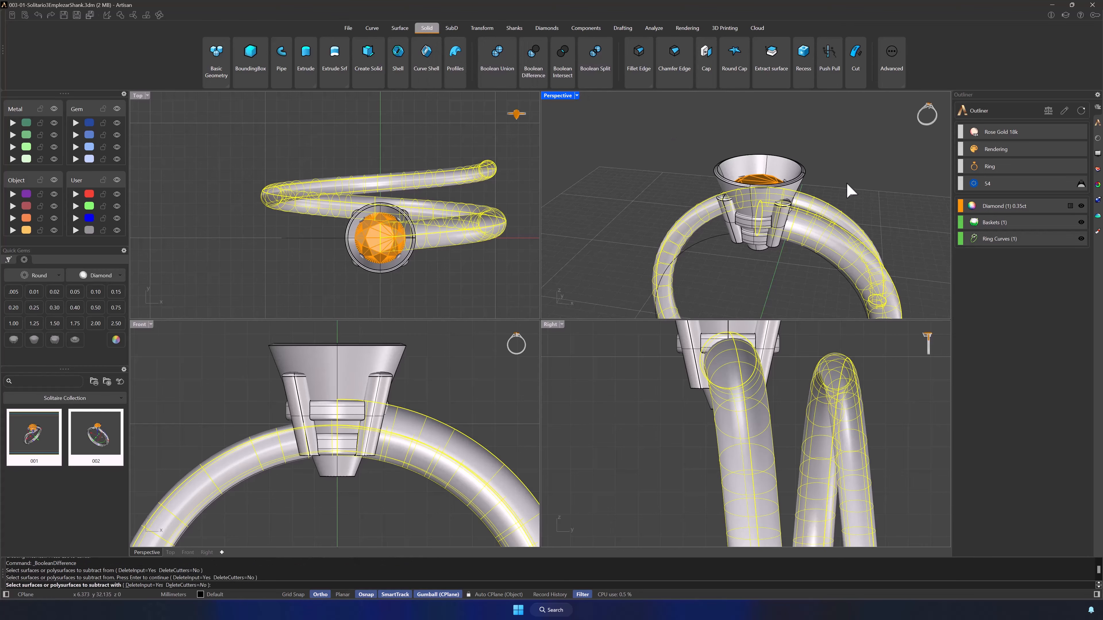
left_click(798, 185)
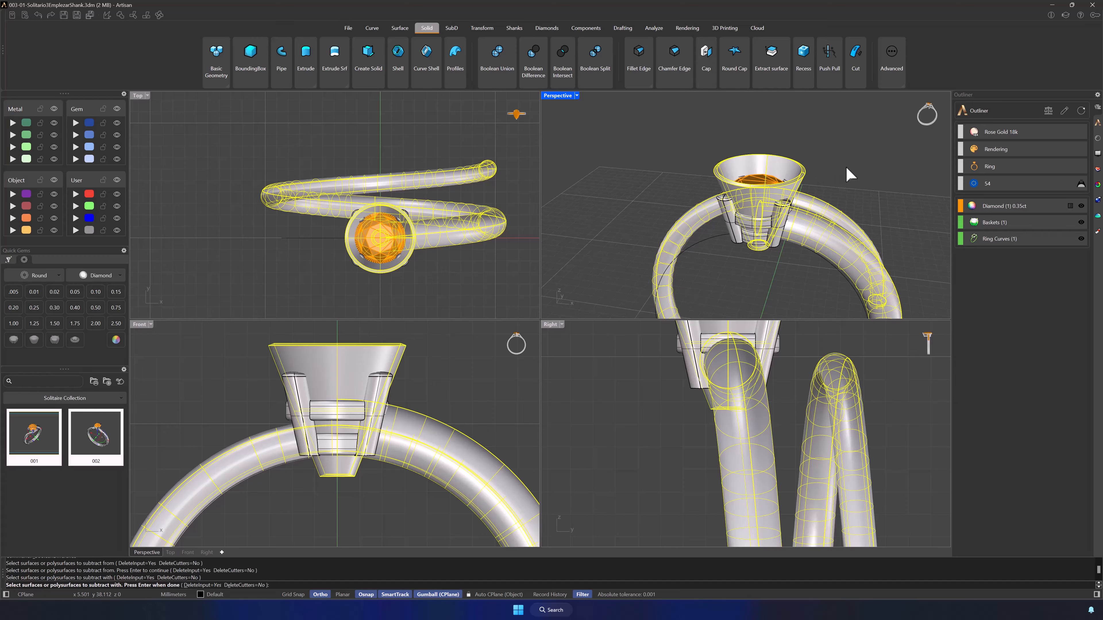
key("Return")
left_click(802, 176)
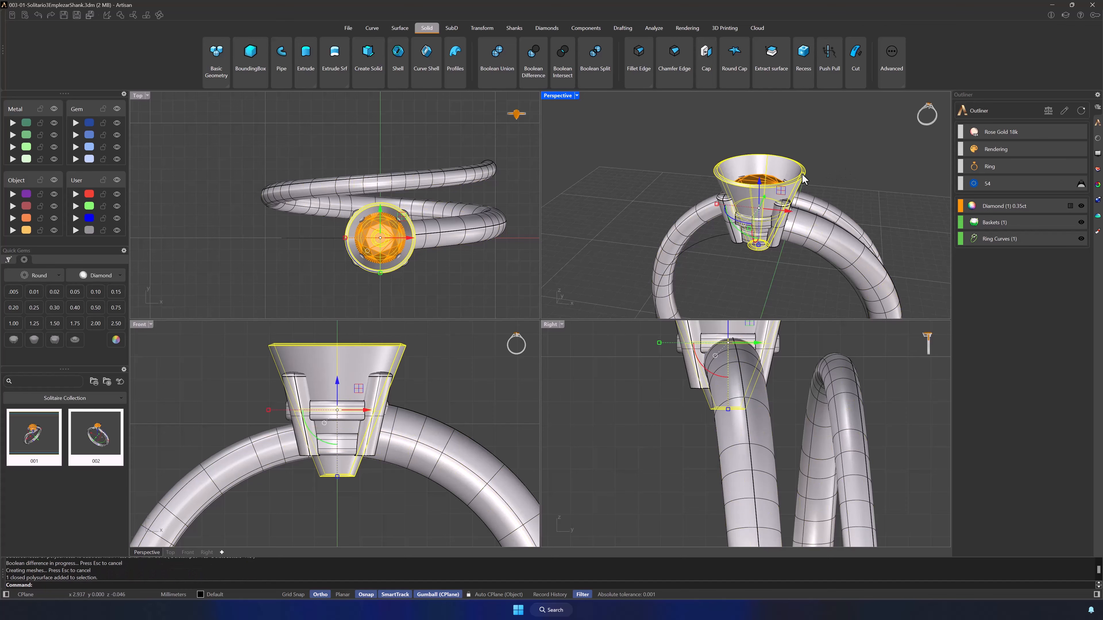
key("Delete")
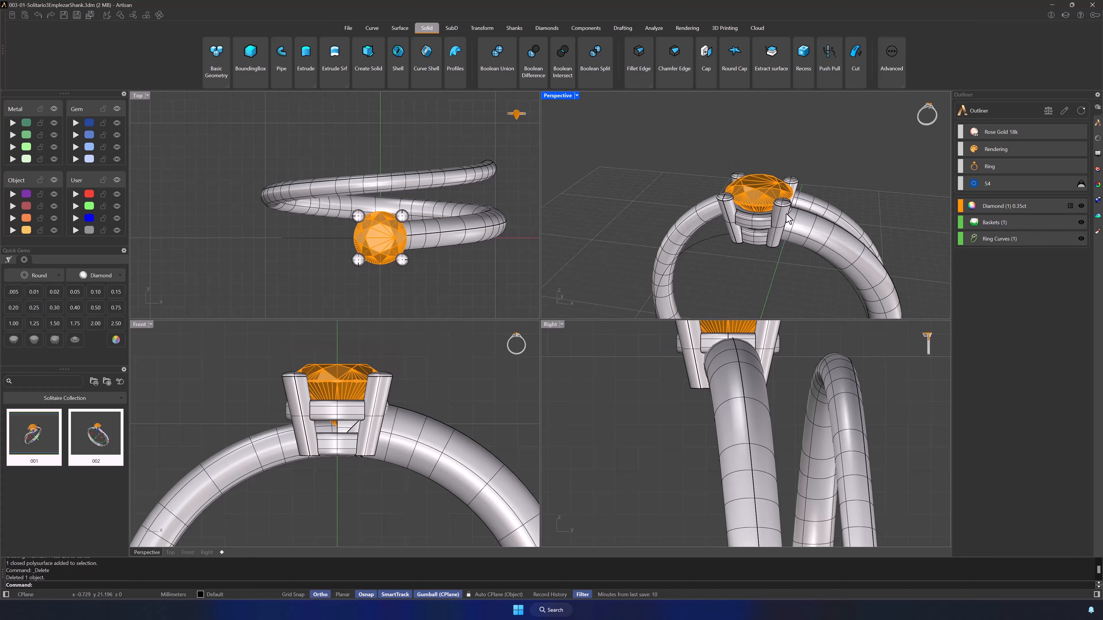
Hide the basket setting and delete the leftover shank piece cut off beneath the diamond.
type("Hide")
left_click(781, 226)
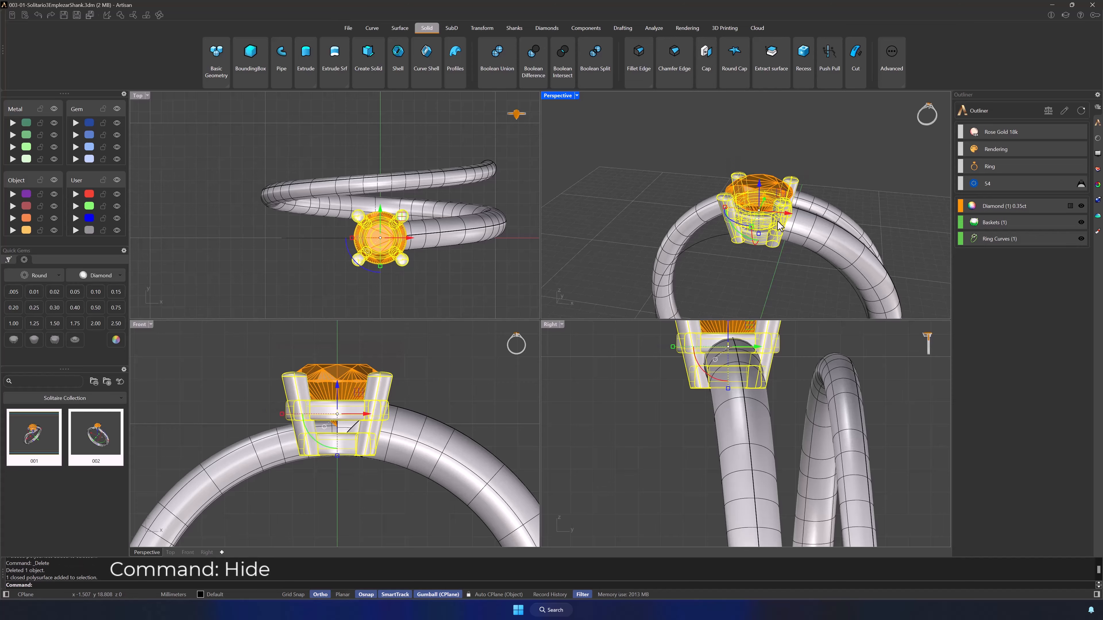
key("Return")
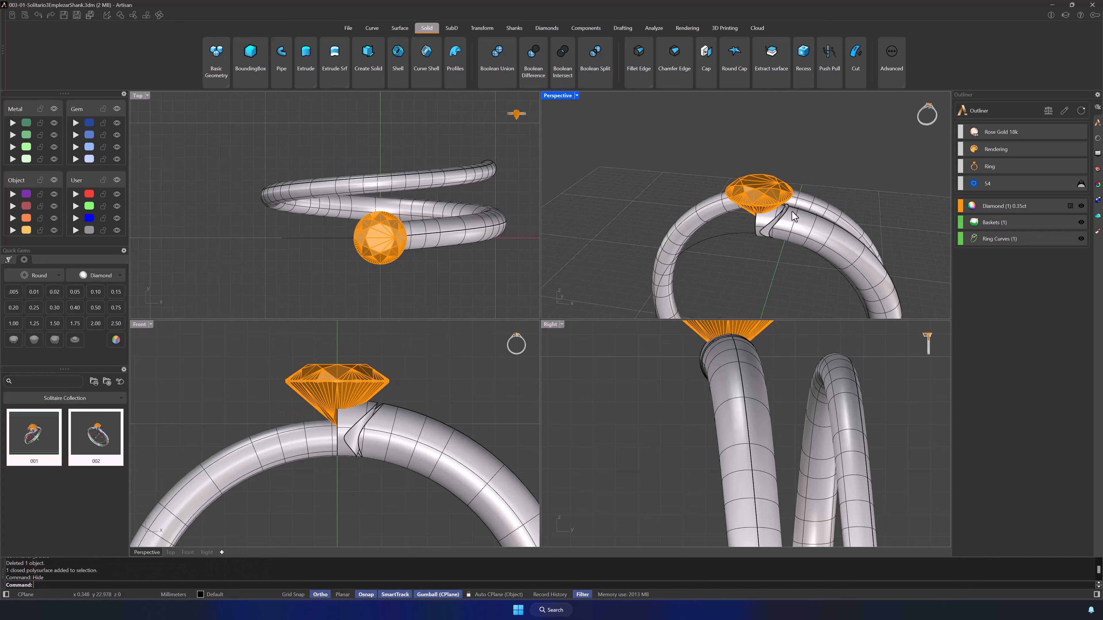
right_click_drag(765, 258, 801, 231)
left_click(766, 224)
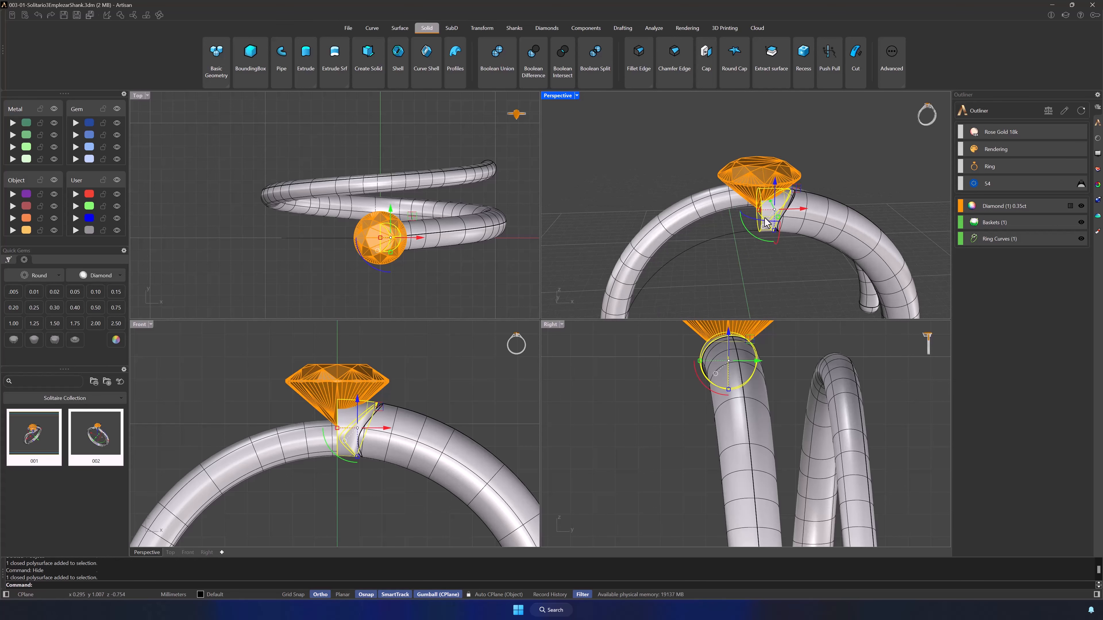
key("Delete")
Hide the construction curves remaining beneath the diamond and inside the shank.
left_click(766, 228)
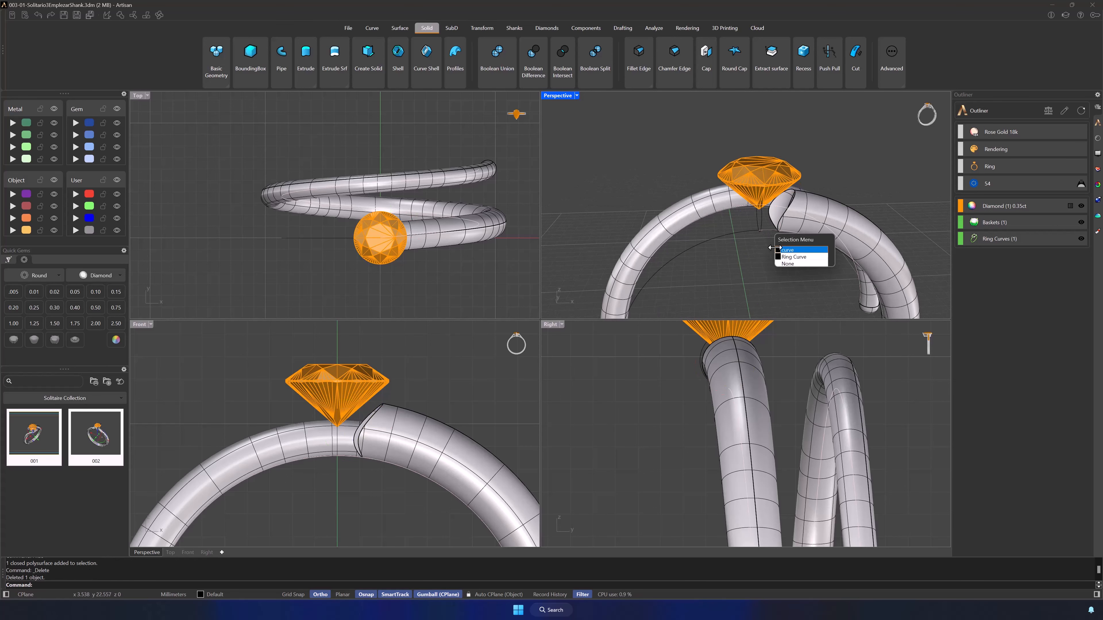
left_click(786, 254)
left_click(758, 222, "shift")
left_click(743, 231, "shift")
key("ctrl+h")
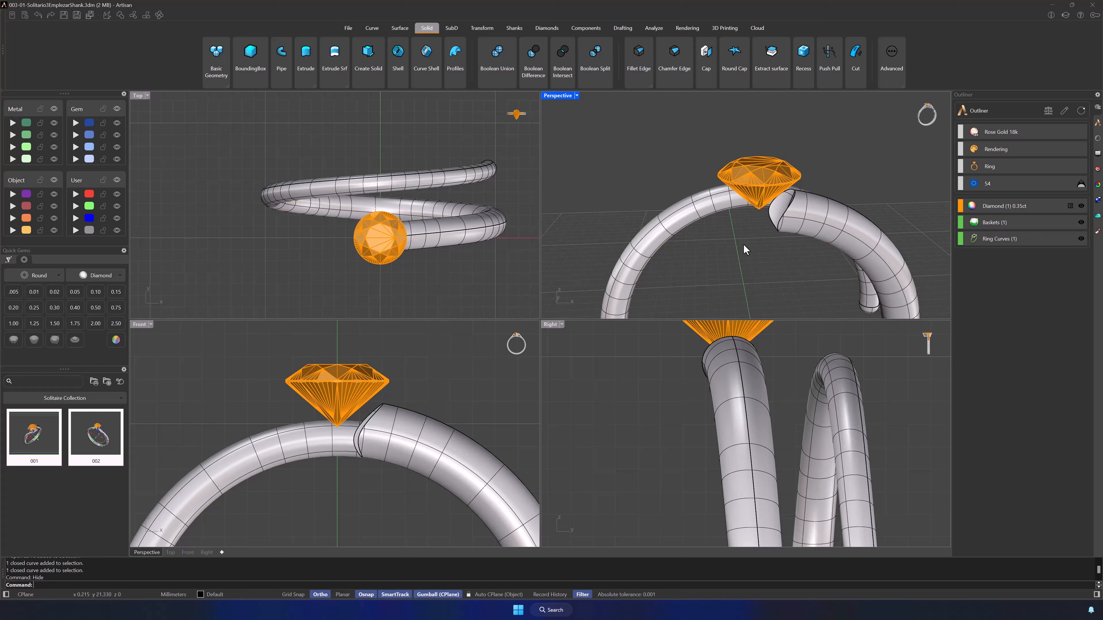
Unhide all hidden objects to restore the basket setting, and delete the leftover construction curve.
mouse_move(745, 248)
right_mouse_down()
mouse_move(776, 215)
mouse_move(838, 217)
mouse_move(782, 230)
mouse_move(737, 261)
right_mouse_up()
key("Return")
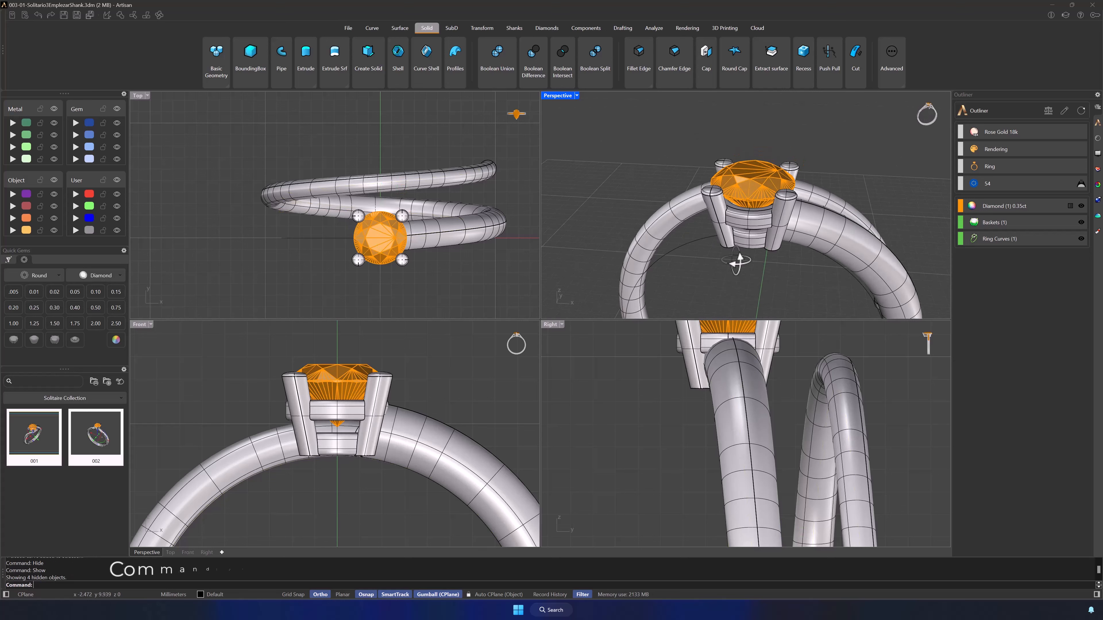
scroll(780, 286, "down", 3)
right_click_drag(780, 290, 886, 244)
key("Delete")
Assign the Rose Gold 18k render material to the shank and the basket setting.
left_click(1097, 138)
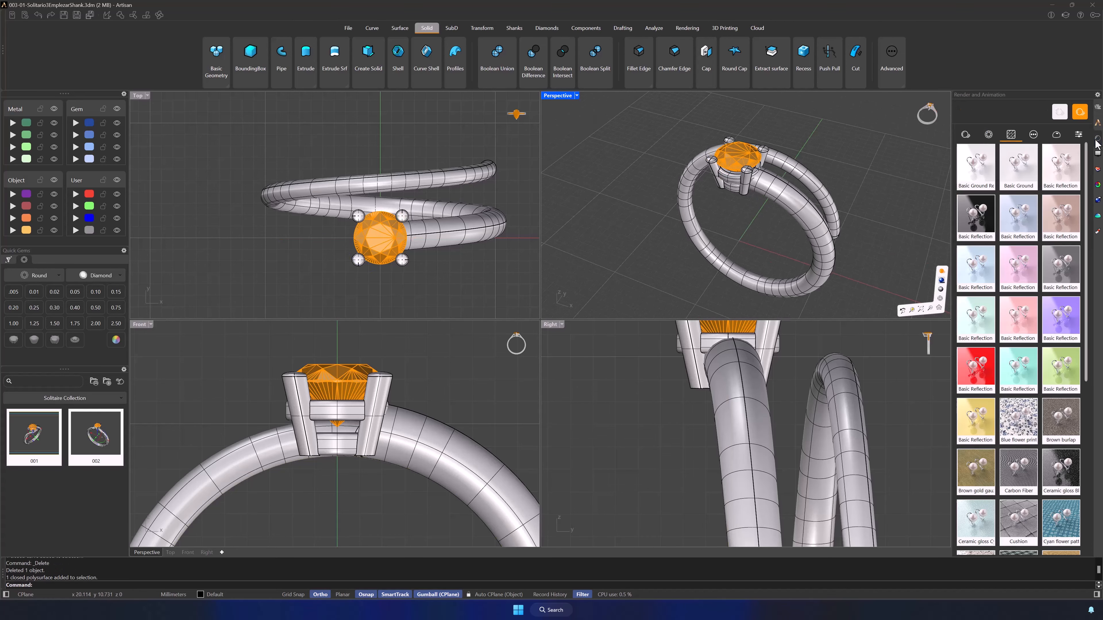
left_click(966, 134)
left_click(794, 187)
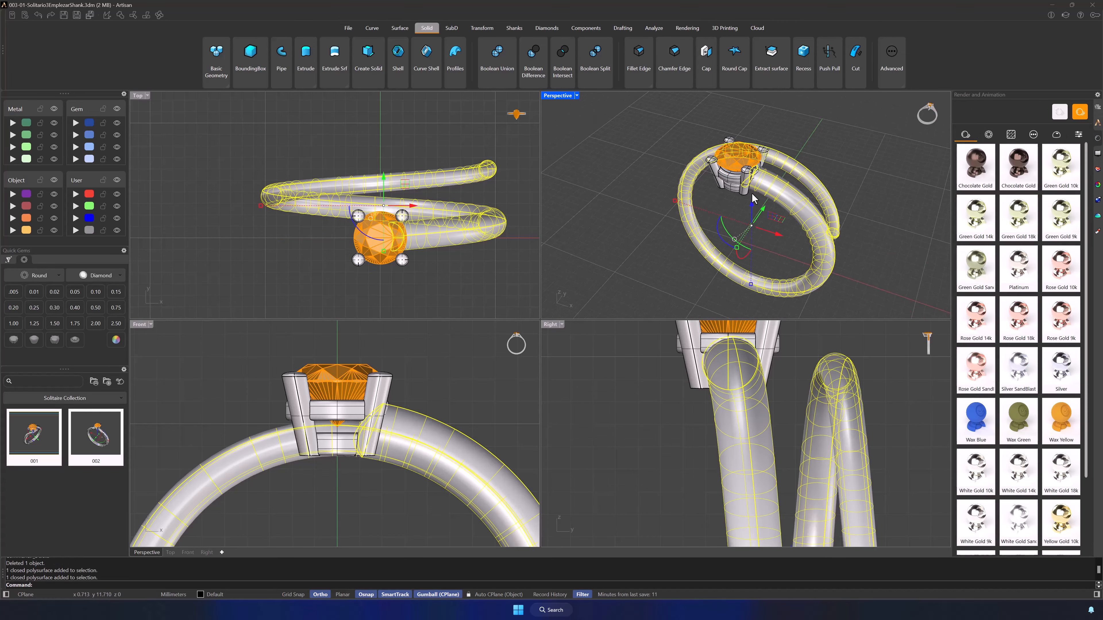
left_click(737, 194, "shift")
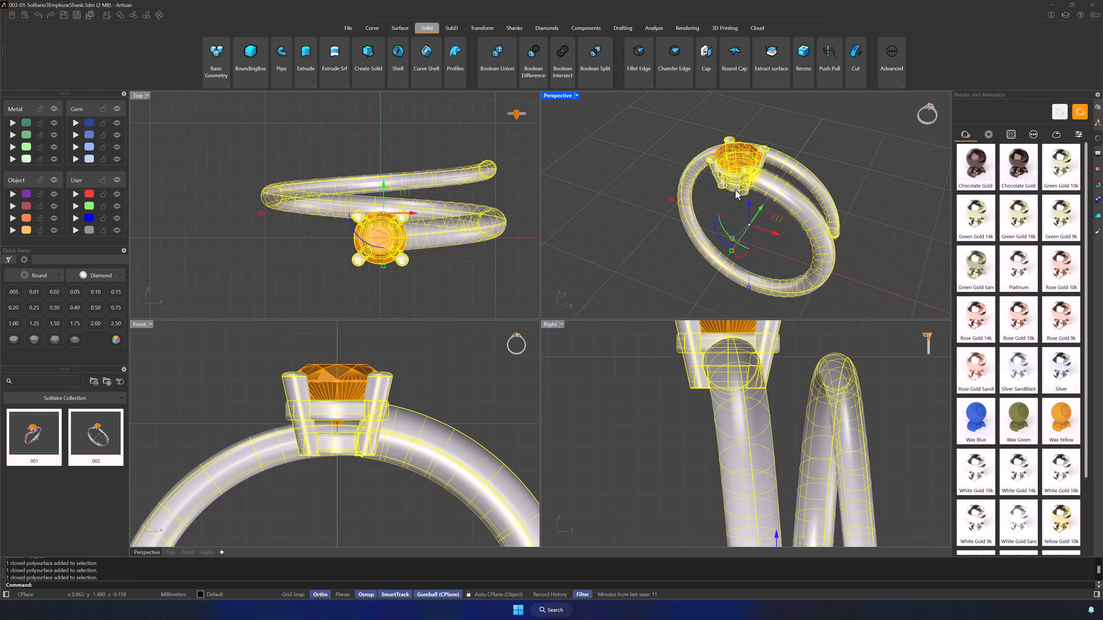
left_click(1016, 317)
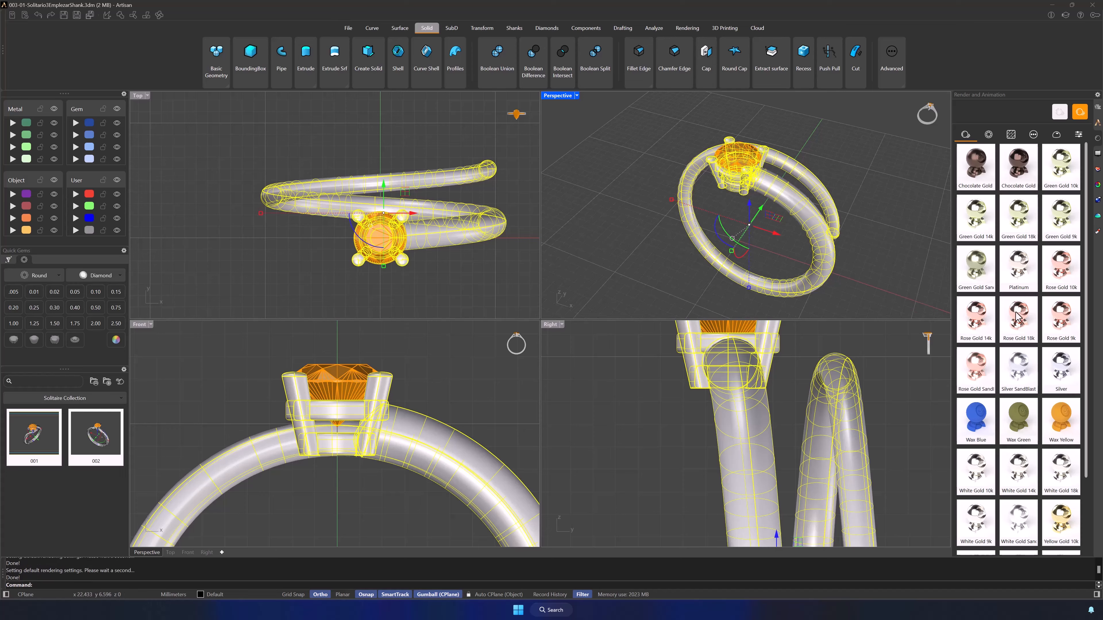
Assign the Diamond gem material to the round stone and deselect it.
left_click(737, 156)
left_click(989, 135)
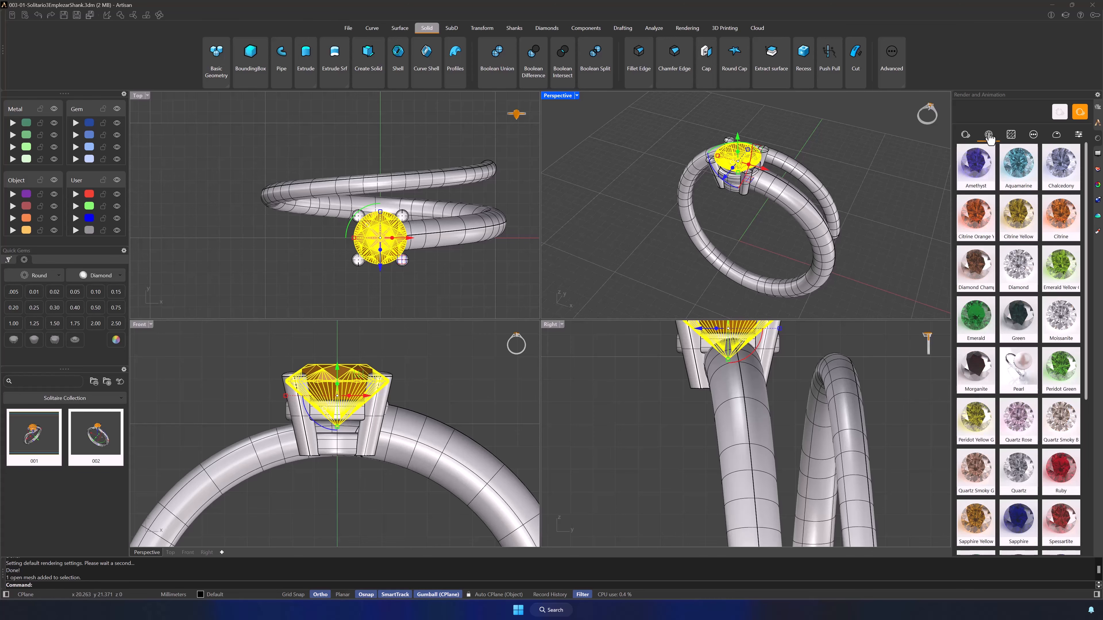
left_click(1017, 260)
left_click(914, 192)
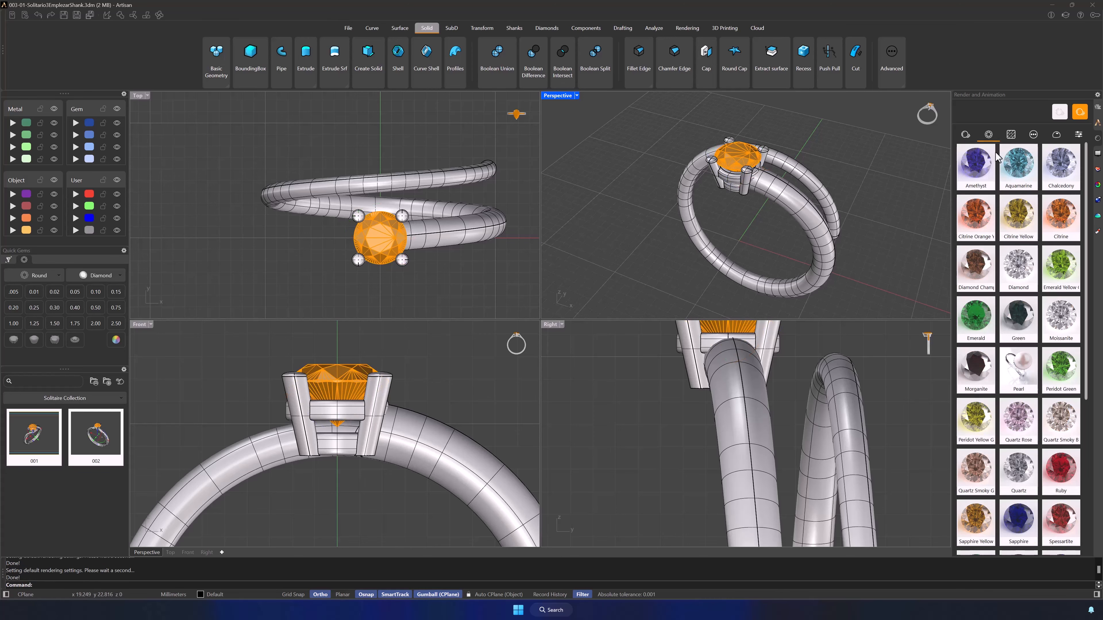
Frame the whole ring in the perspective view for rendering and open the render output settings.
left_click(1009, 138)
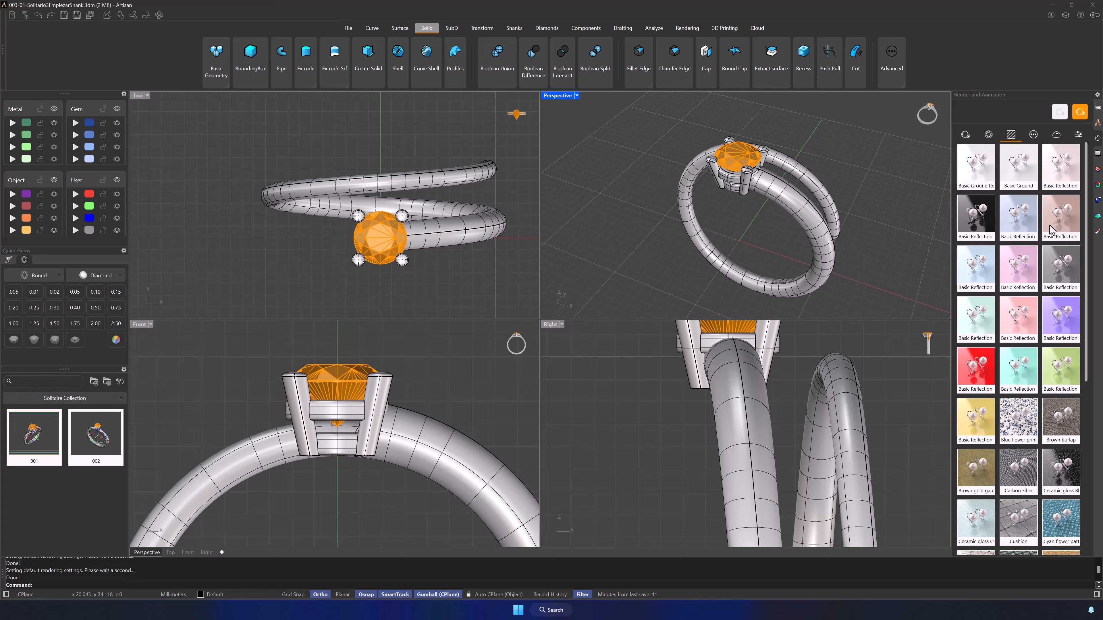
right_click_drag(909, 230, 857, 257)
scroll(856, 230, "down", 2)
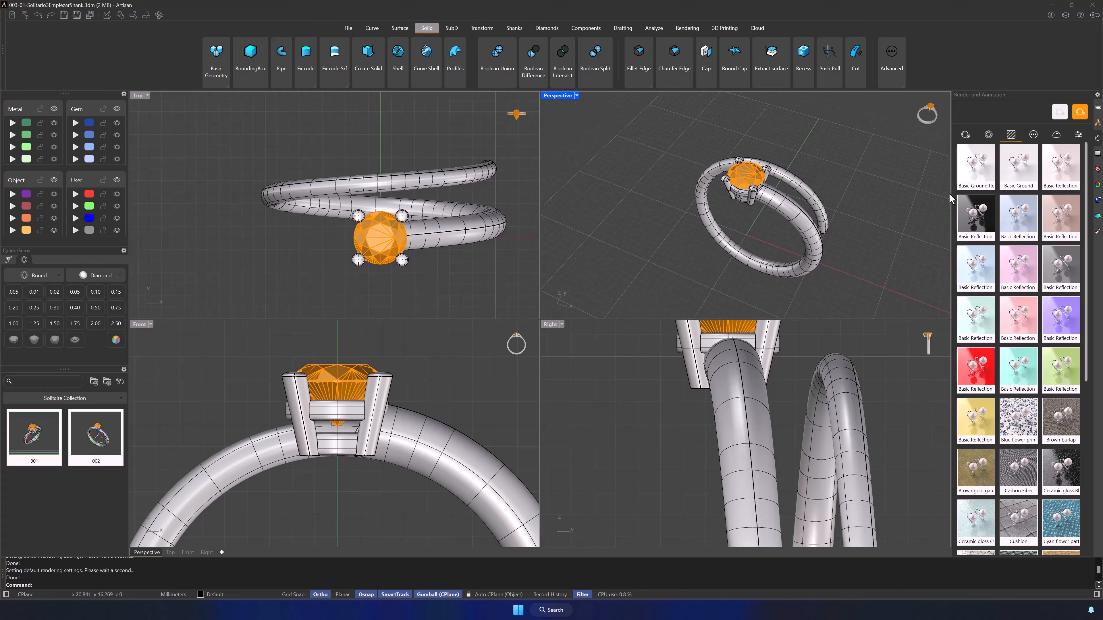
left_click(1079, 136)
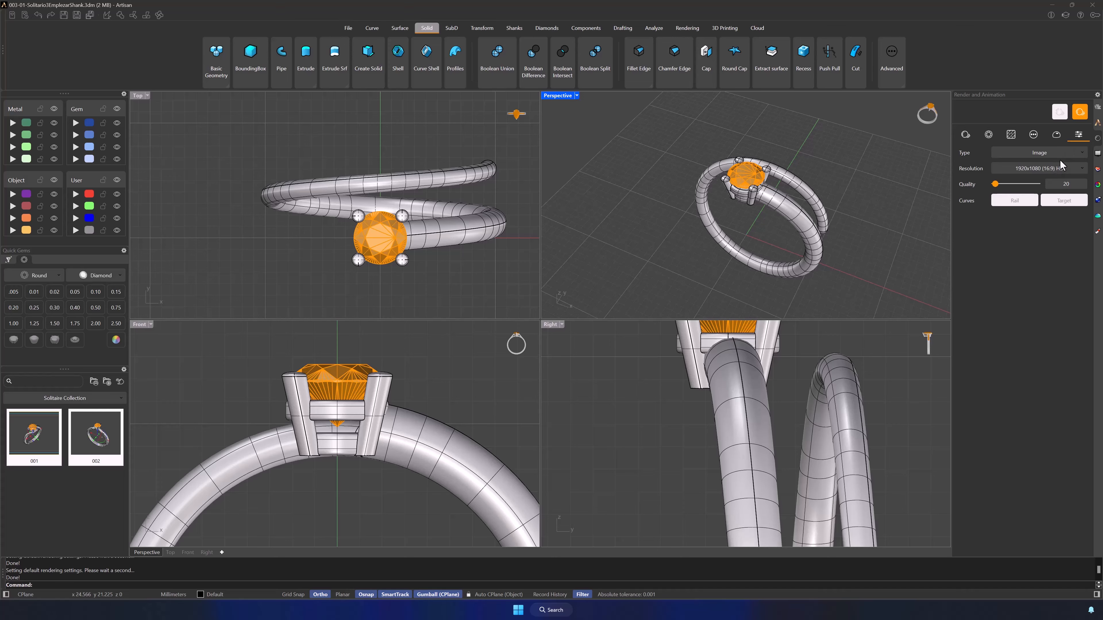